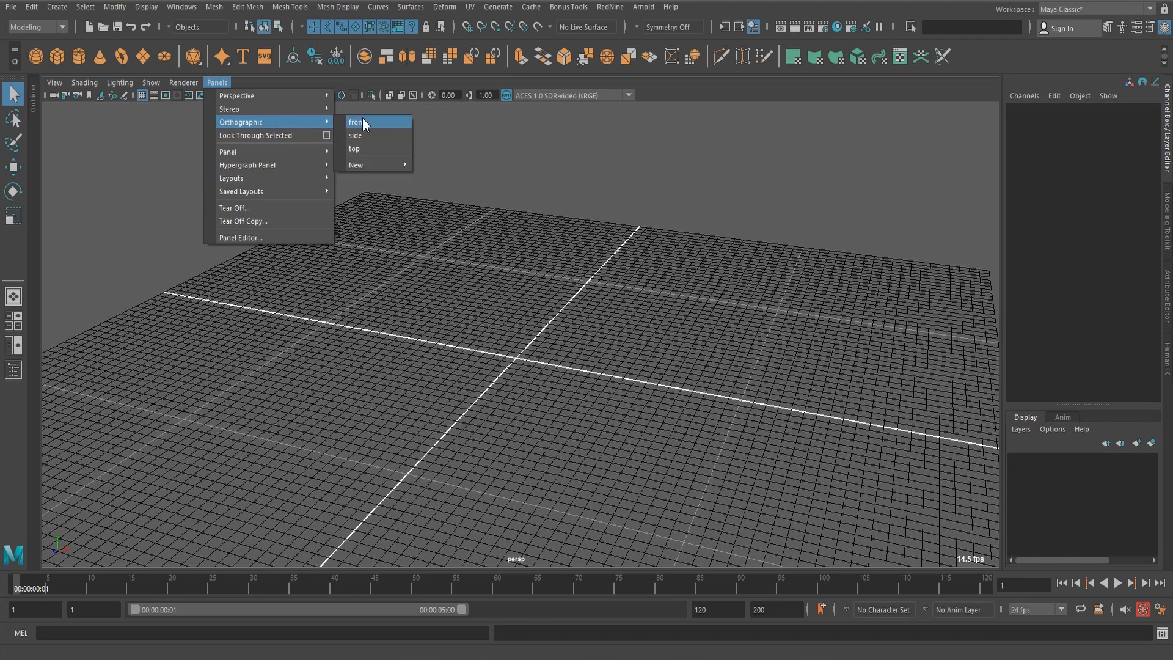
Switch the viewport to the front orthographic view and centre it on the area above the origin.
left_click(362, 122)
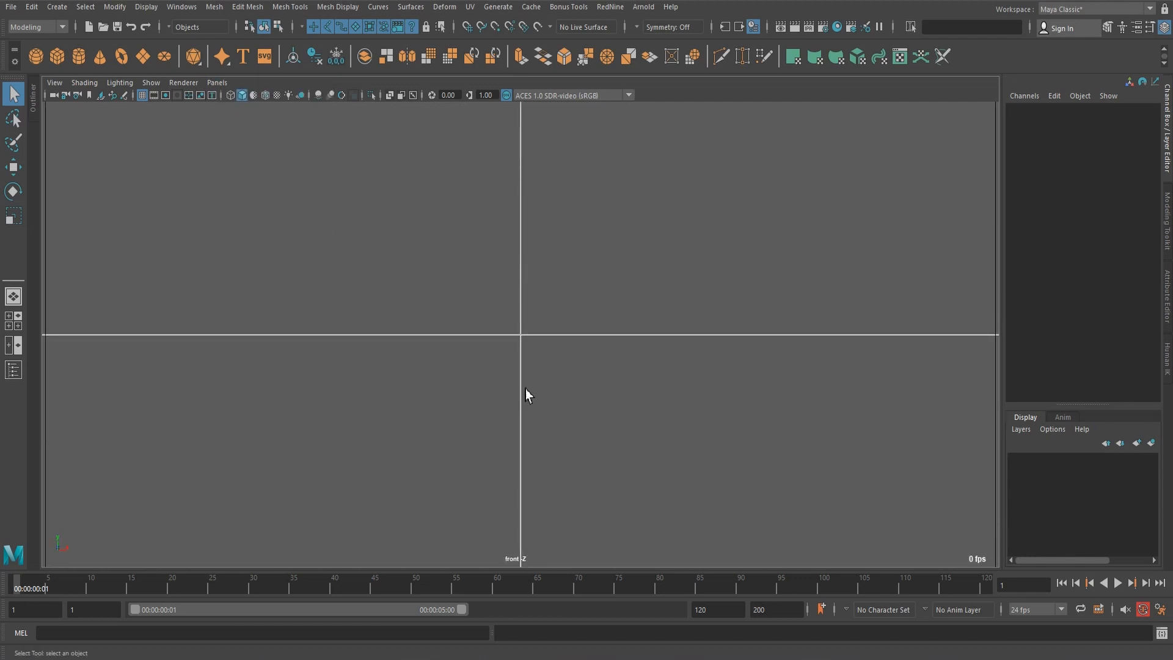
middle_click_drag(617, 276, 615, 463, "alt")
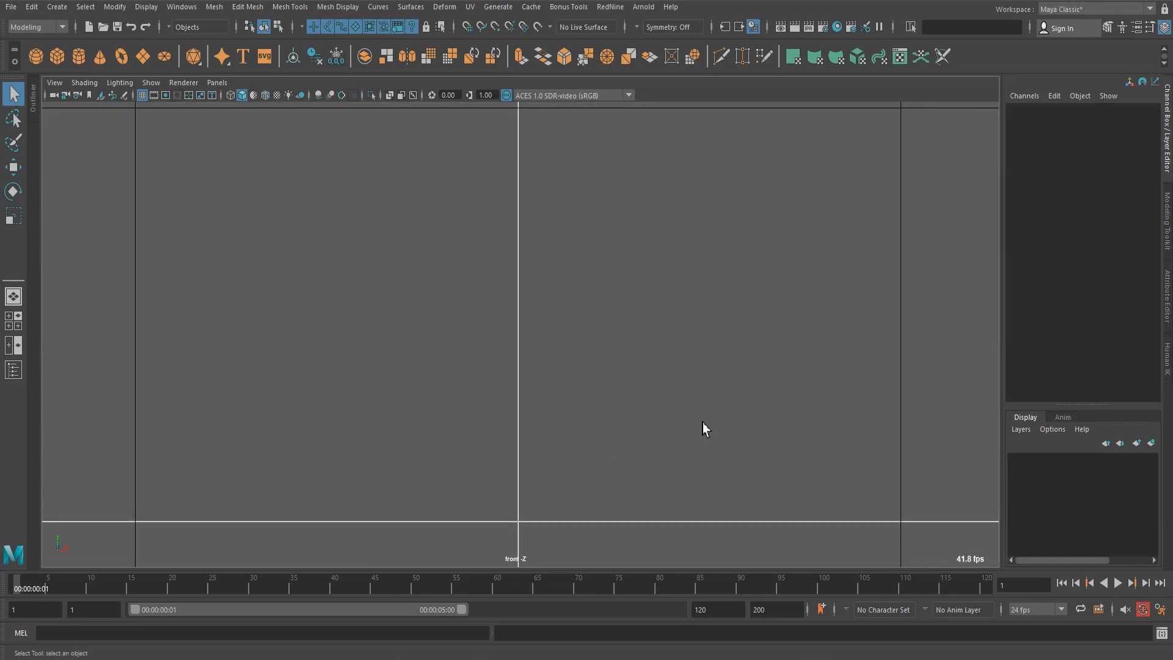
right_click_drag(308, 401, 2, 383, "alt")
middle_click_drag(453, 250, 447, 365, "alt")
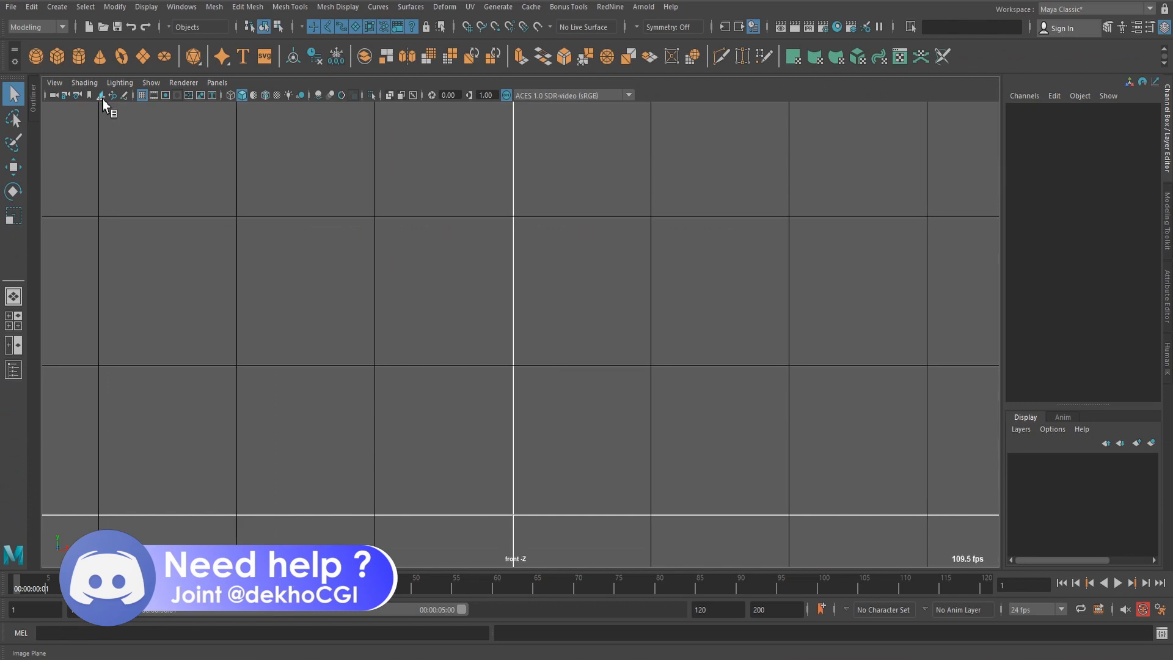
Start importing an image plane into the front view and browse to drive E: for the reference image.
left_click(283, 239)
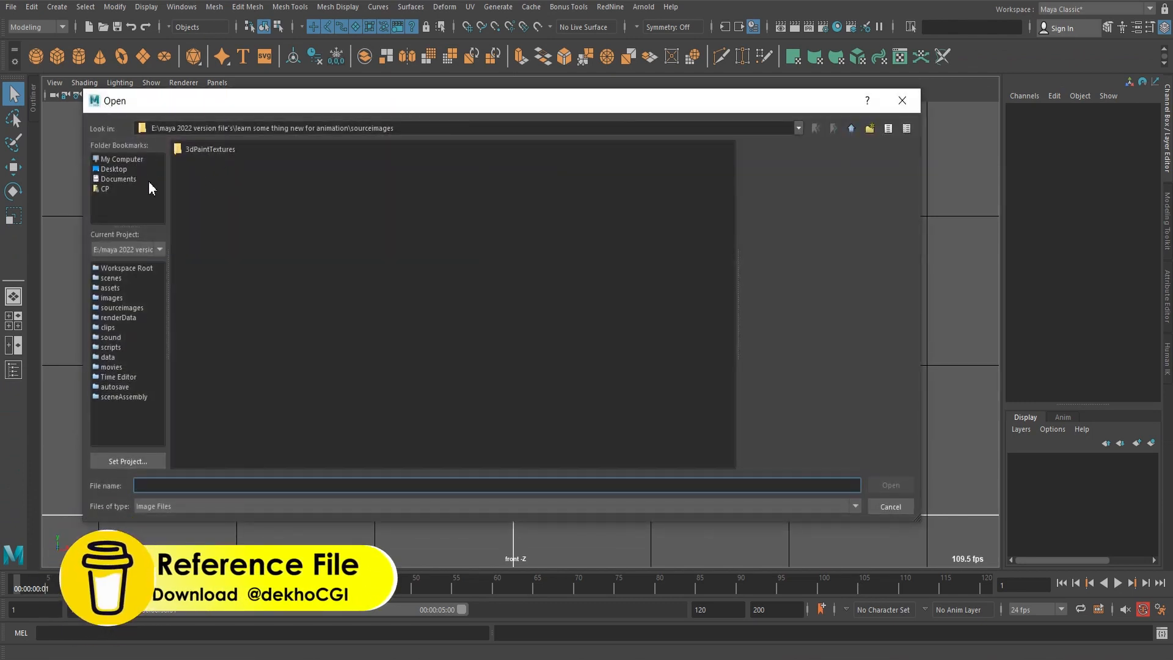
left_click(134, 159)
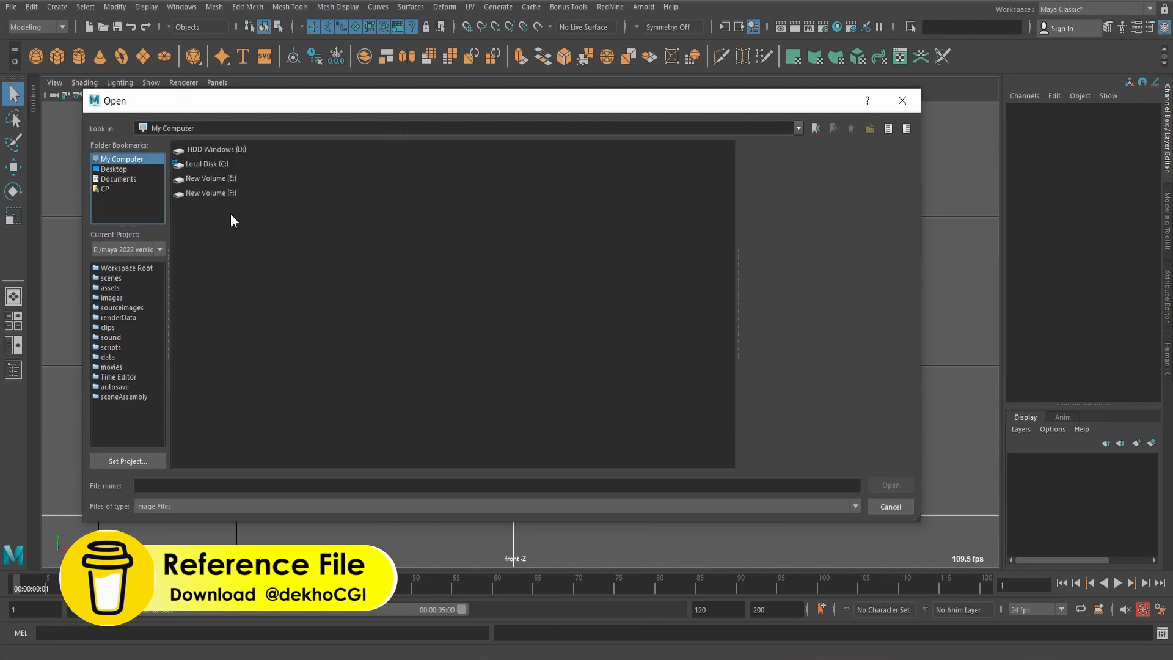
double_click(238, 179)
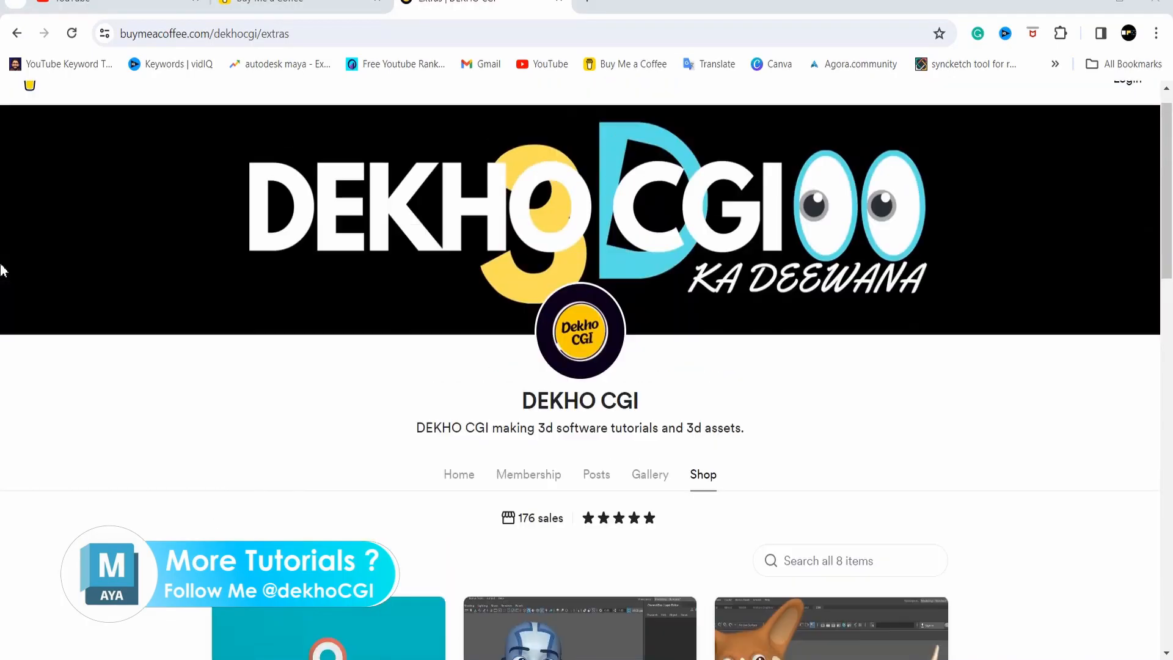
Look through the downloadable files on the DEKHO CGI shop page at Buy Me a Coffee in the web browser.
scroll(2, 270, "down", 3)
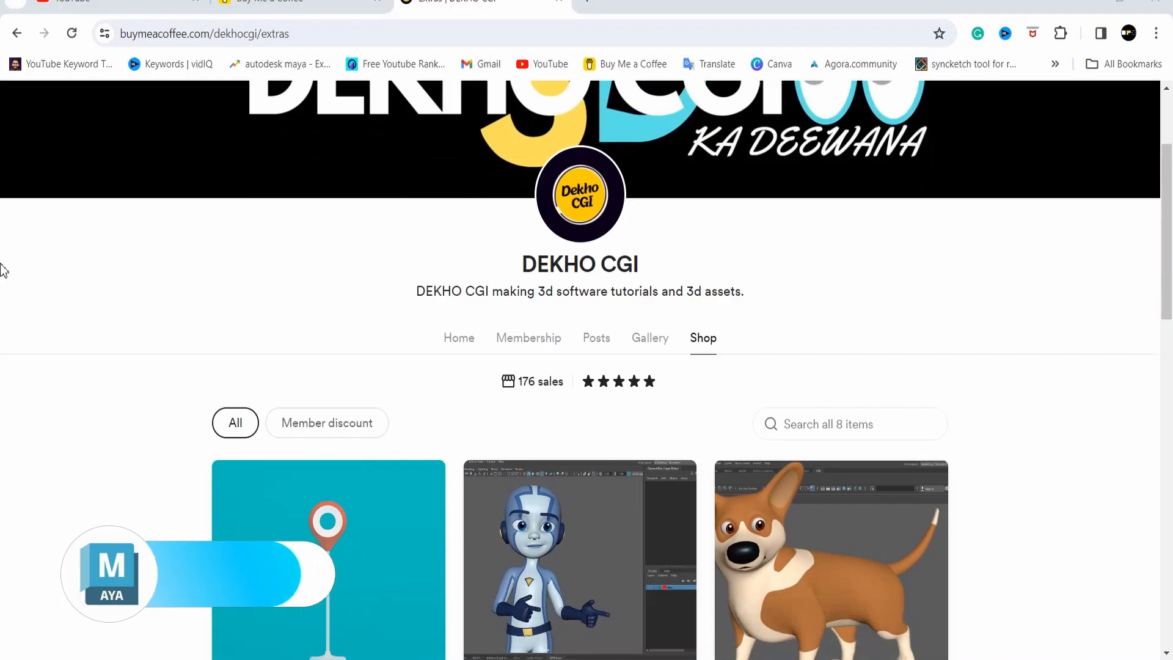
scroll(2, 270, "down", 12)
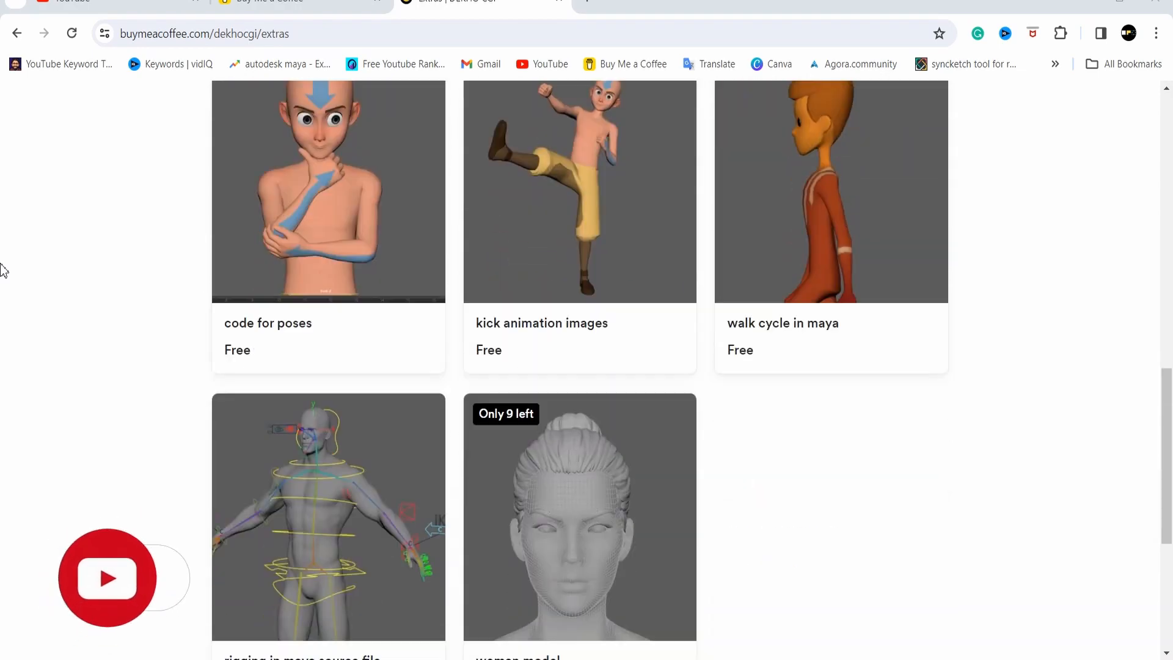
scroll(2, 270, "down", 2)
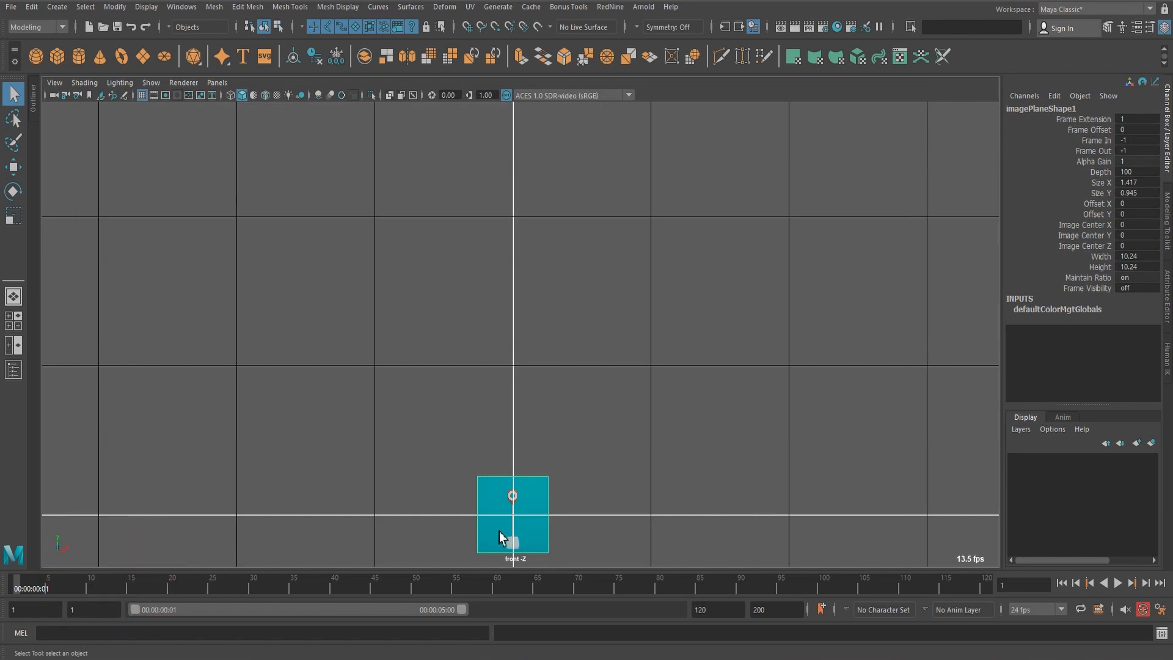
Scale up the location-pin reference image and raise it about 26.6 cm so the pot's base rests on the horizontal origin line.
key("r")
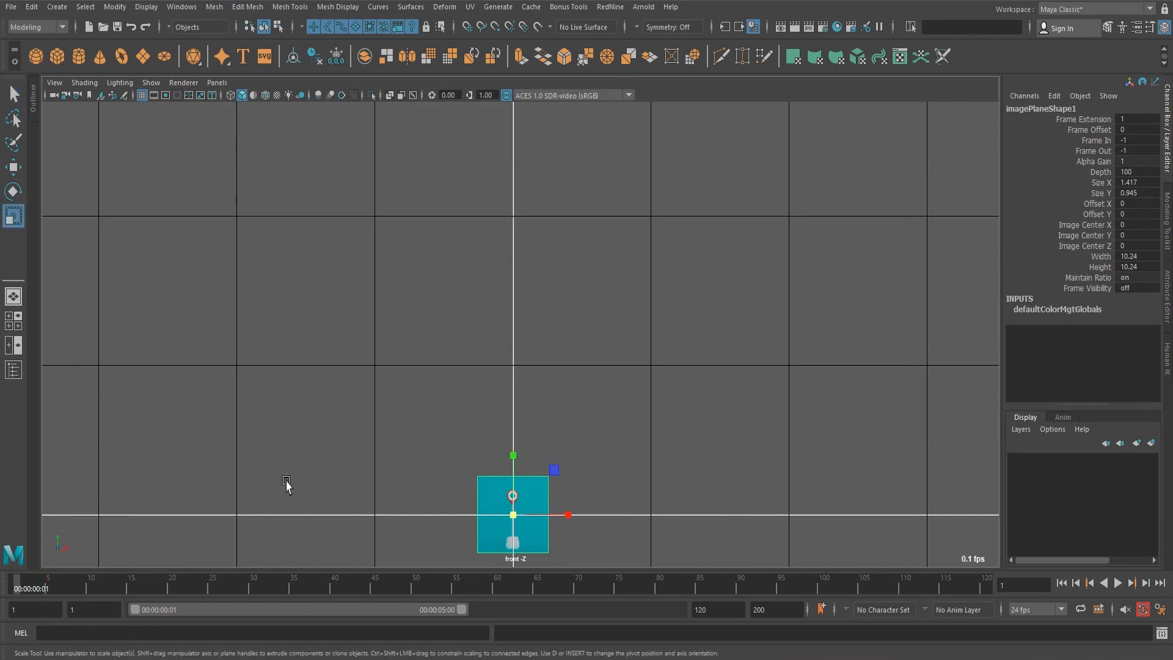
middle_click_drag(286, 484, 524, 482)
key("w")
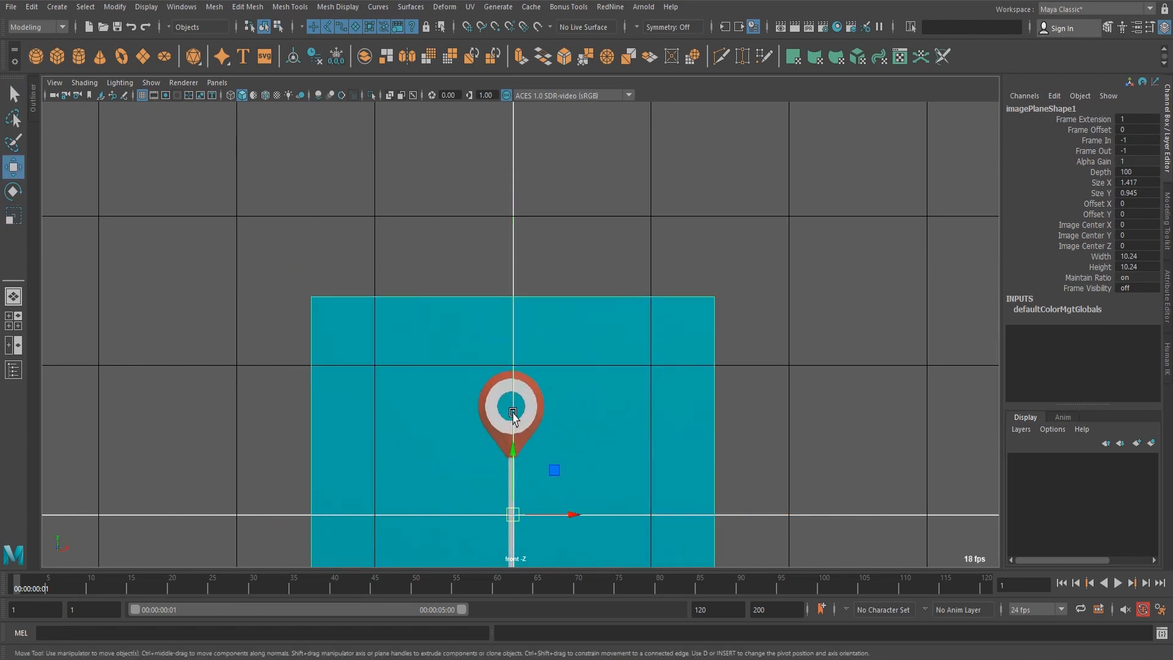
left_click_drag(507, 465, 509, 265)
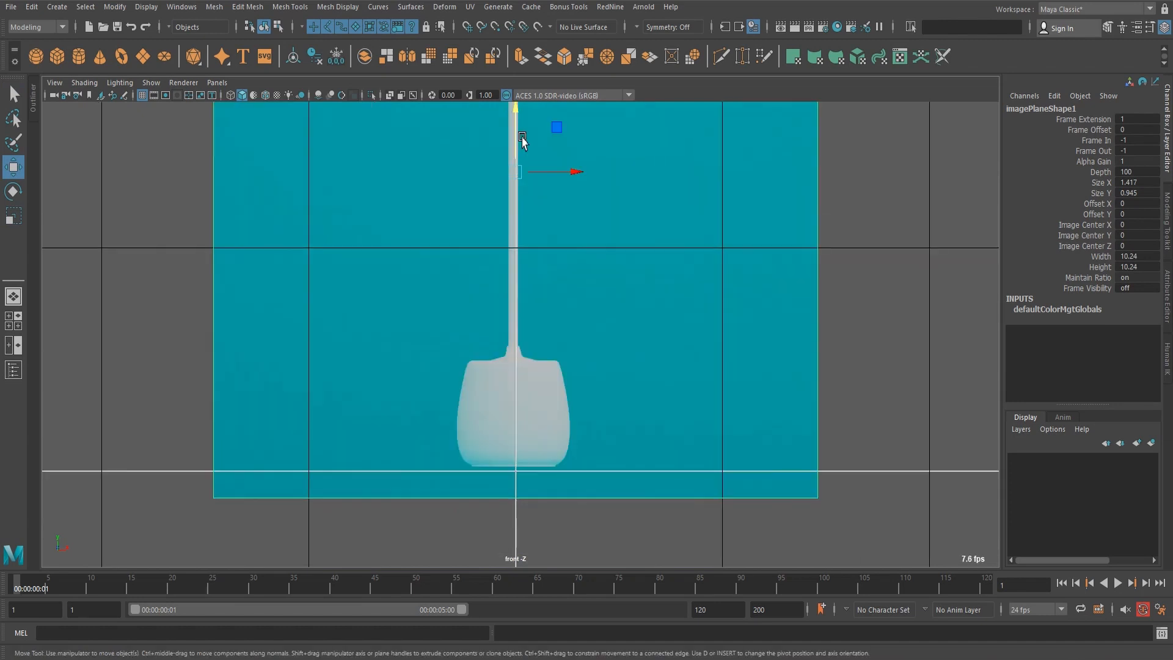
left_click_drag(514, 135, 514, 138)
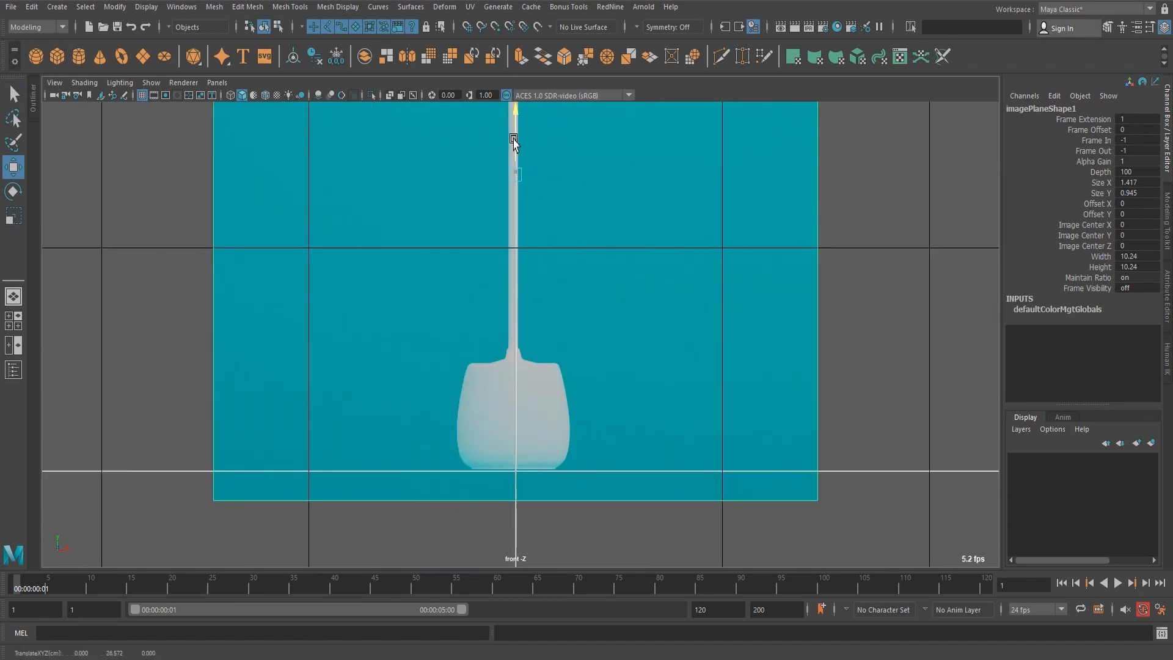
scroll(524, 524, "up", 3)
scroll(580, 451, "up", 4)
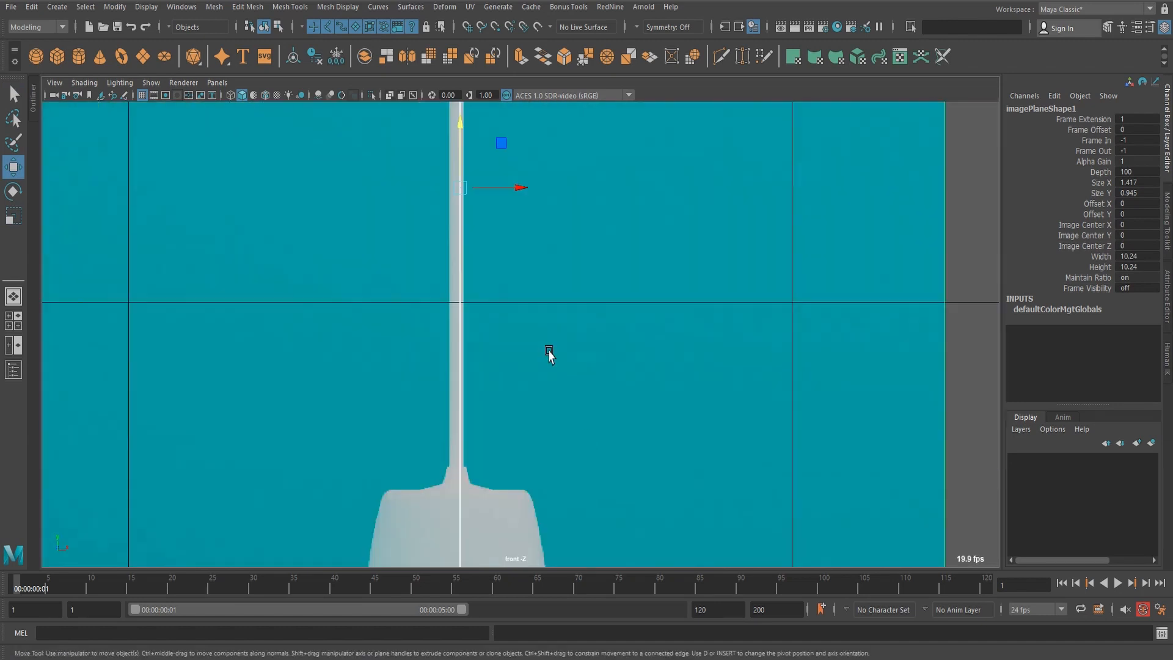
middle_click_drag(550, 353, 550, 522)
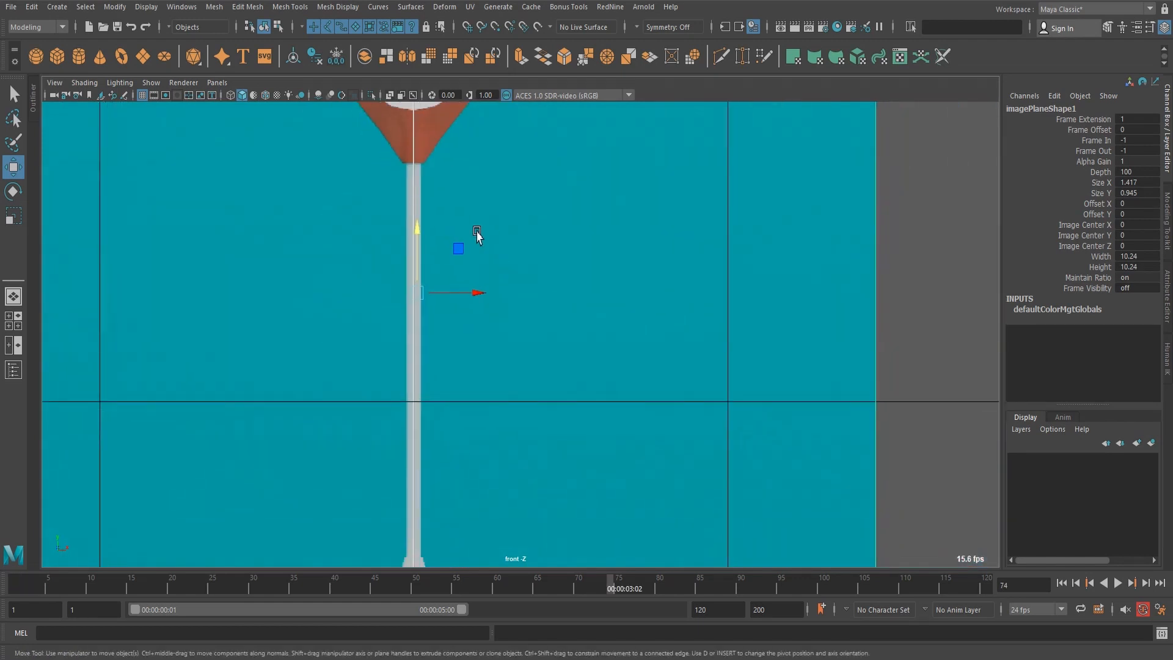
scroll(518, 422, "down", 1)
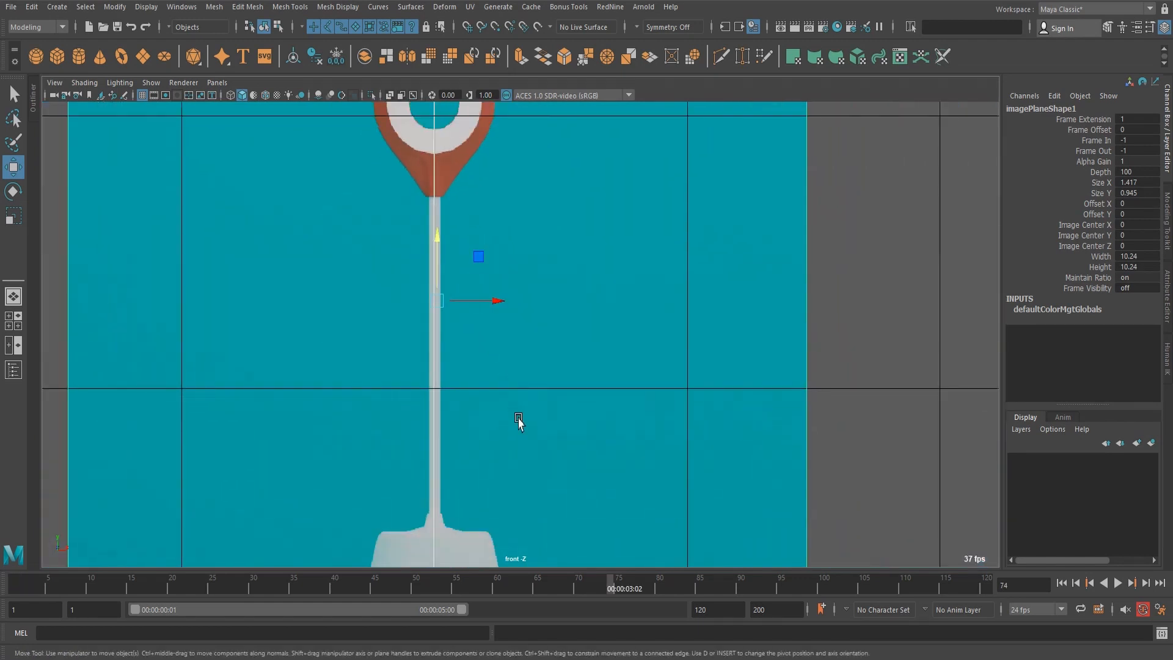
middle_click_drag(519, 421, 516, 267, "alt")
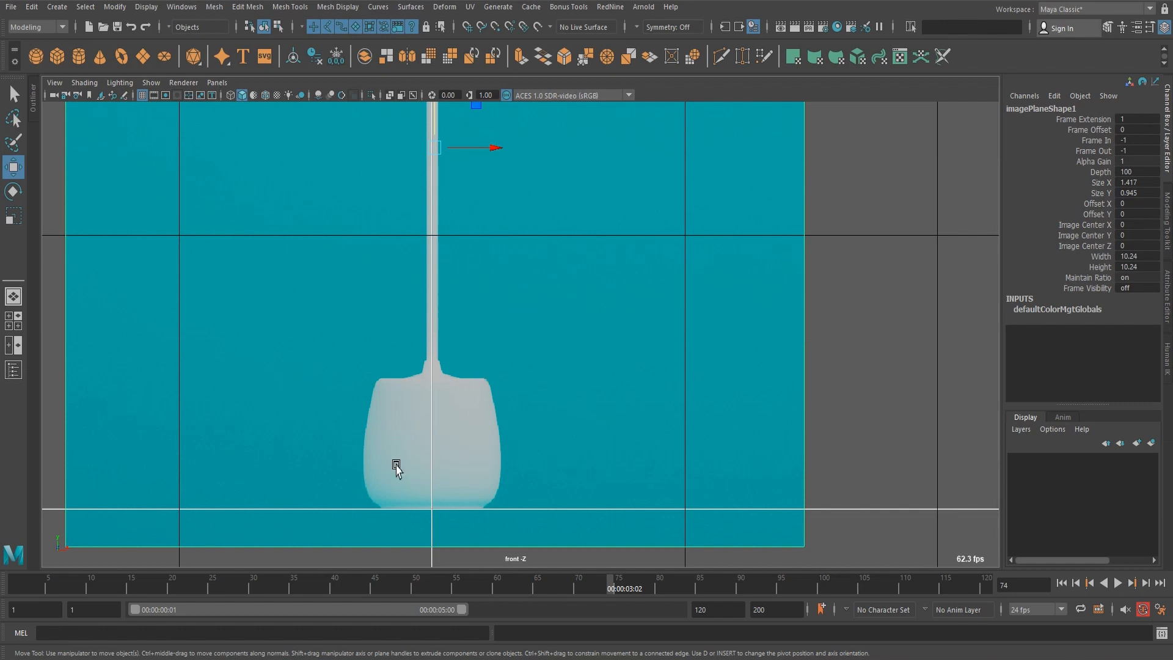
Create a polygon cylinder at the origin and open its creation settings.
right_click_drag(602, 360, 538, 360, "shift")
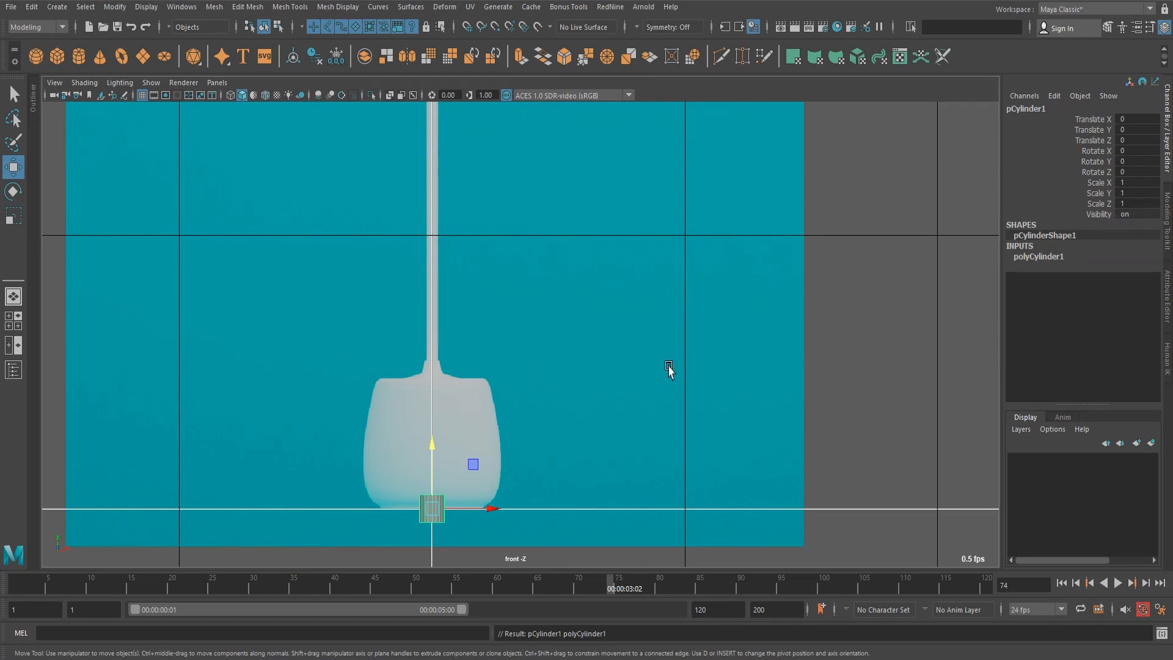
key("ctrl+t")
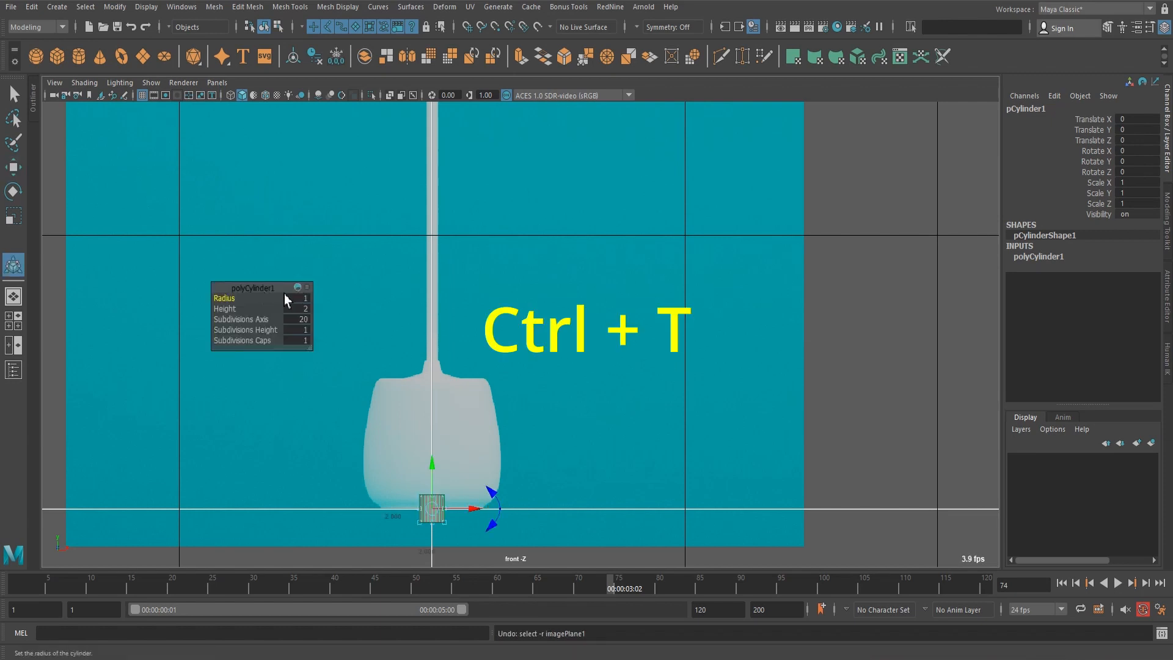
left_click_drag(251, 288, 598, 351)
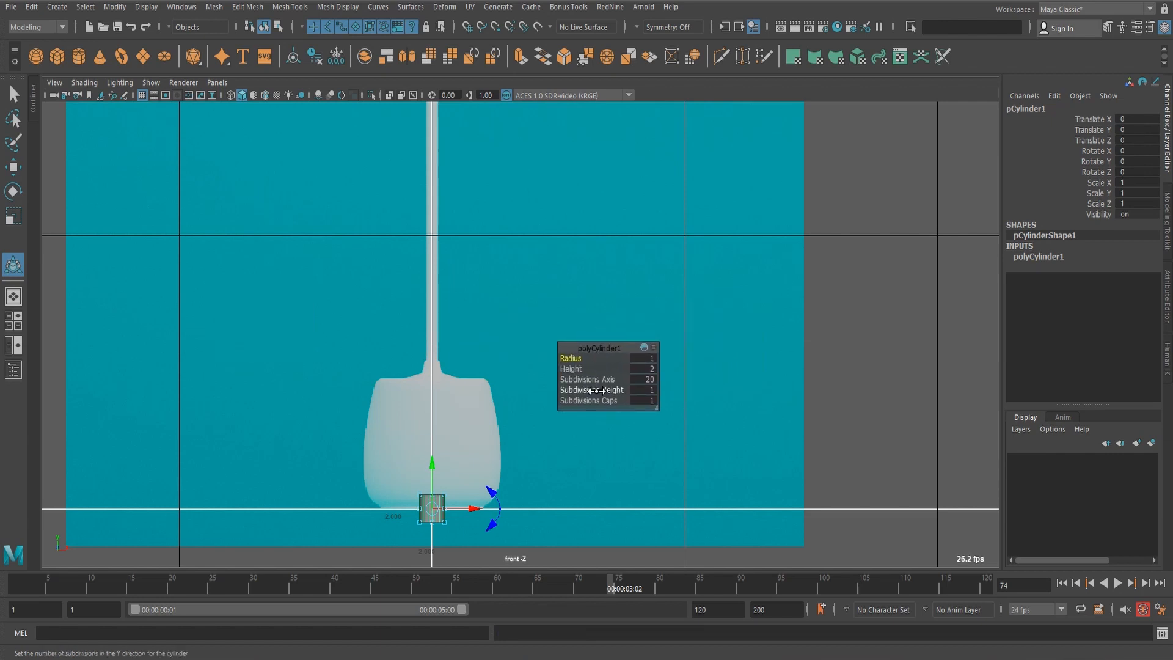
left_click_drag(597, 347, 611, 338)
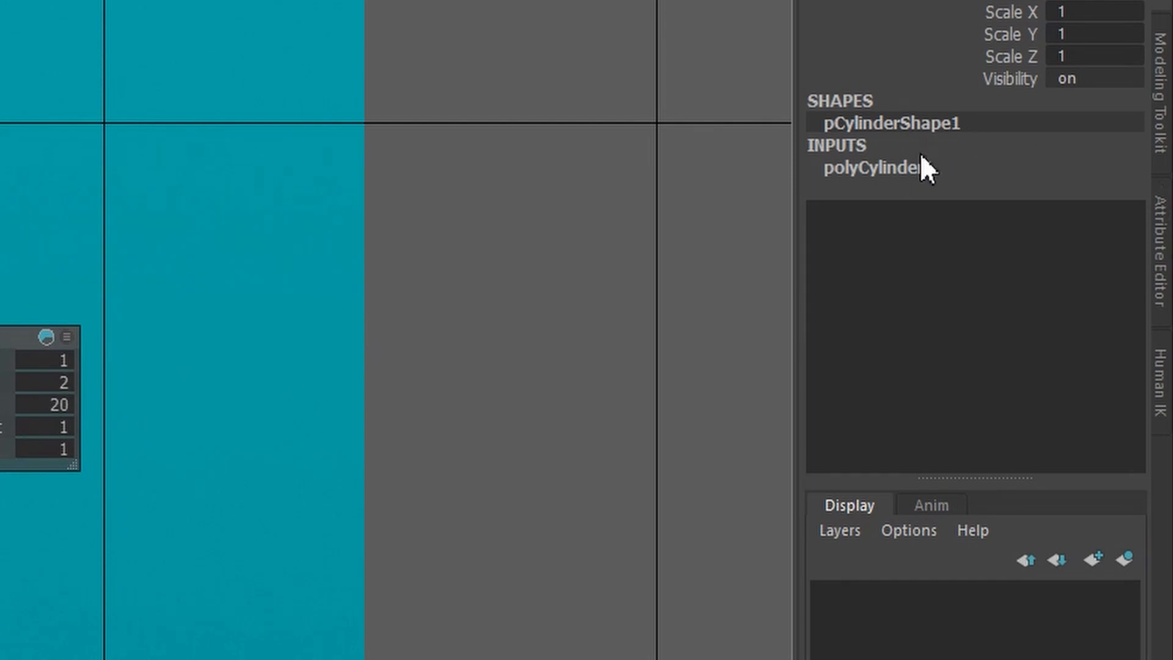
left_click(926, 166)
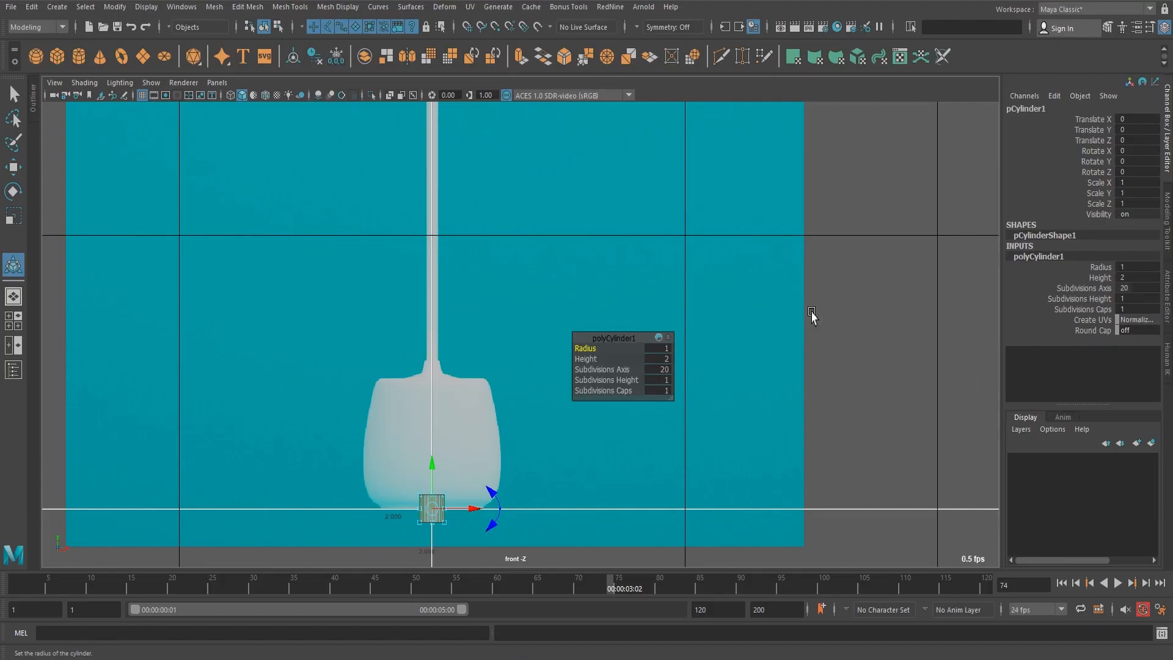
Set the cylinder's height to 9.9 and raise it to Translate Y 5.026 so it spans the pot in the reference.
left_click(1102, 278)
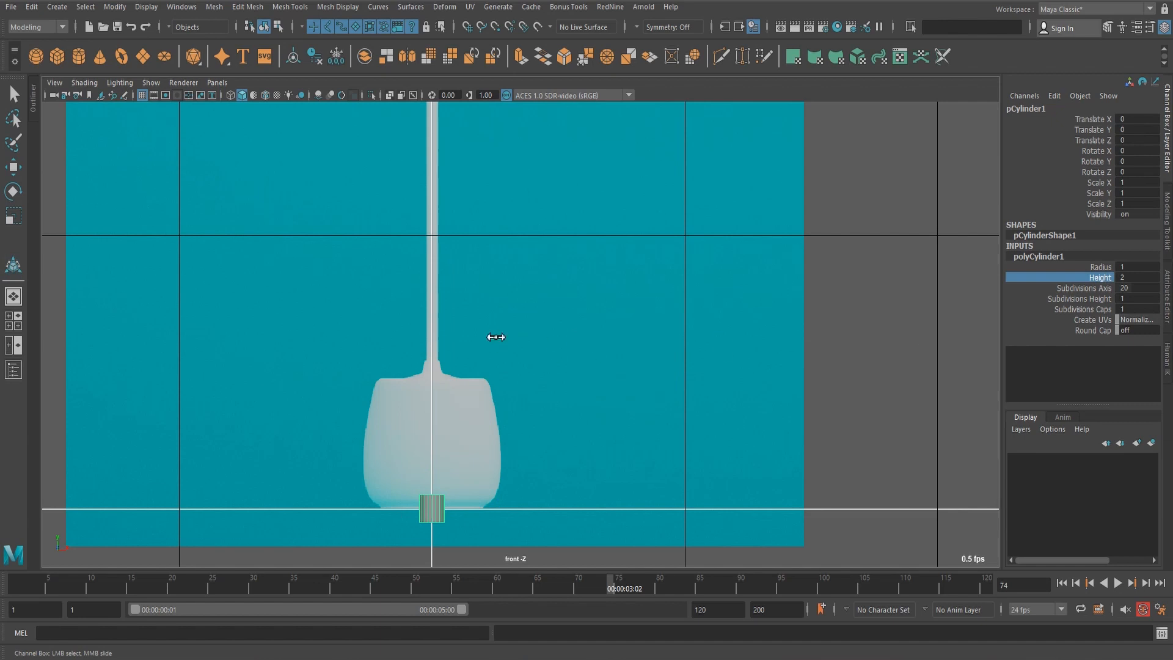
middle_click_drag(495, 337, 770, 296)
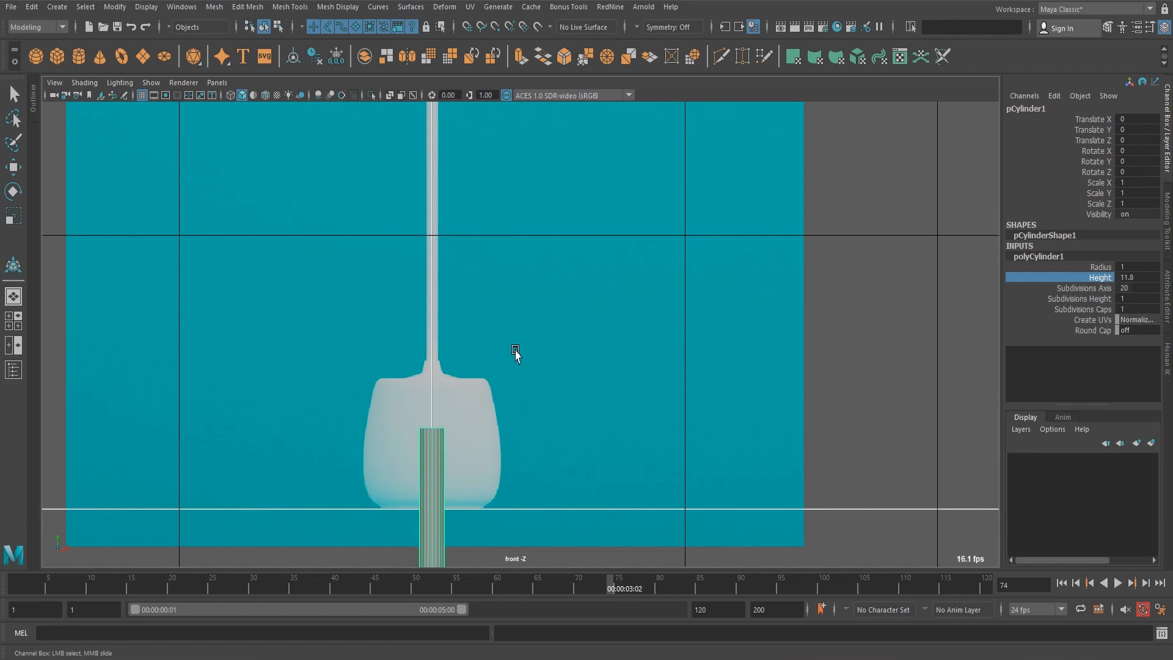
middle_click_drag(515, 351, 571, 314)
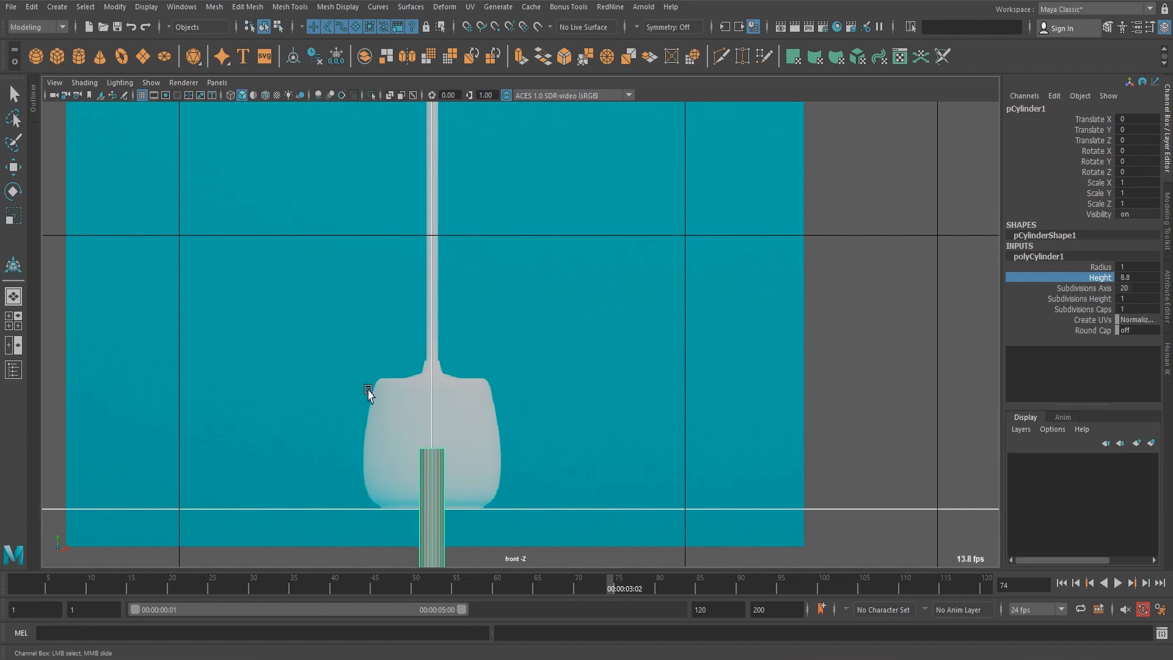
key("w")
middle_click_drag(428, 397, 432, 380)
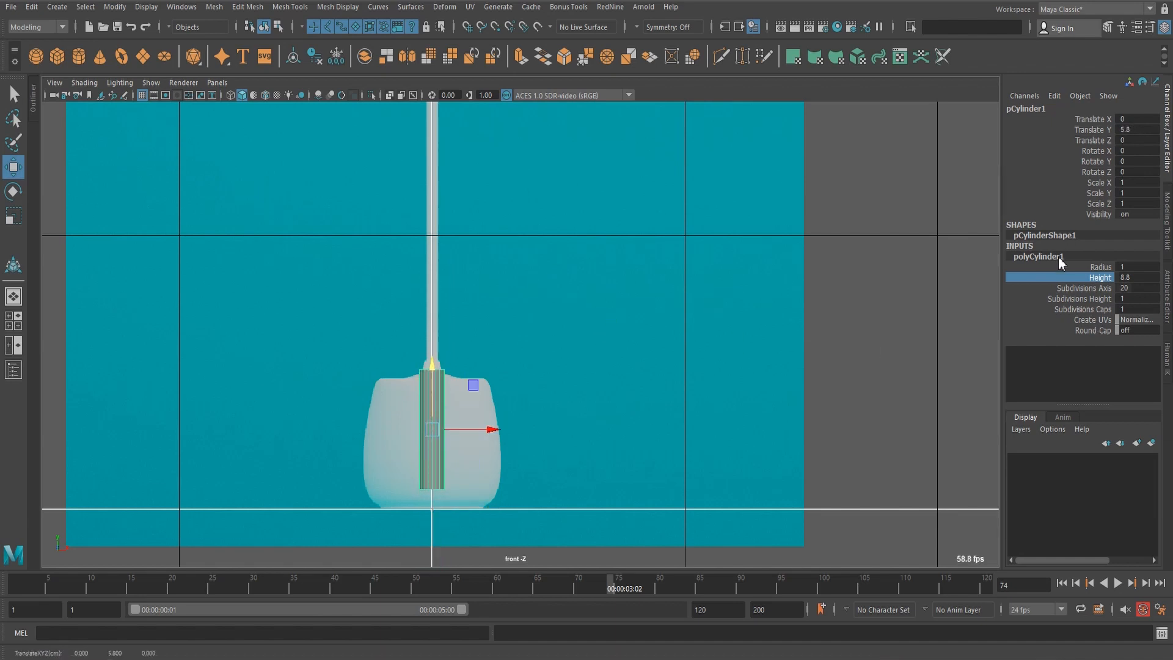
left_click(1067, 278)
middle_click_drag(595, 337, 601, 337)
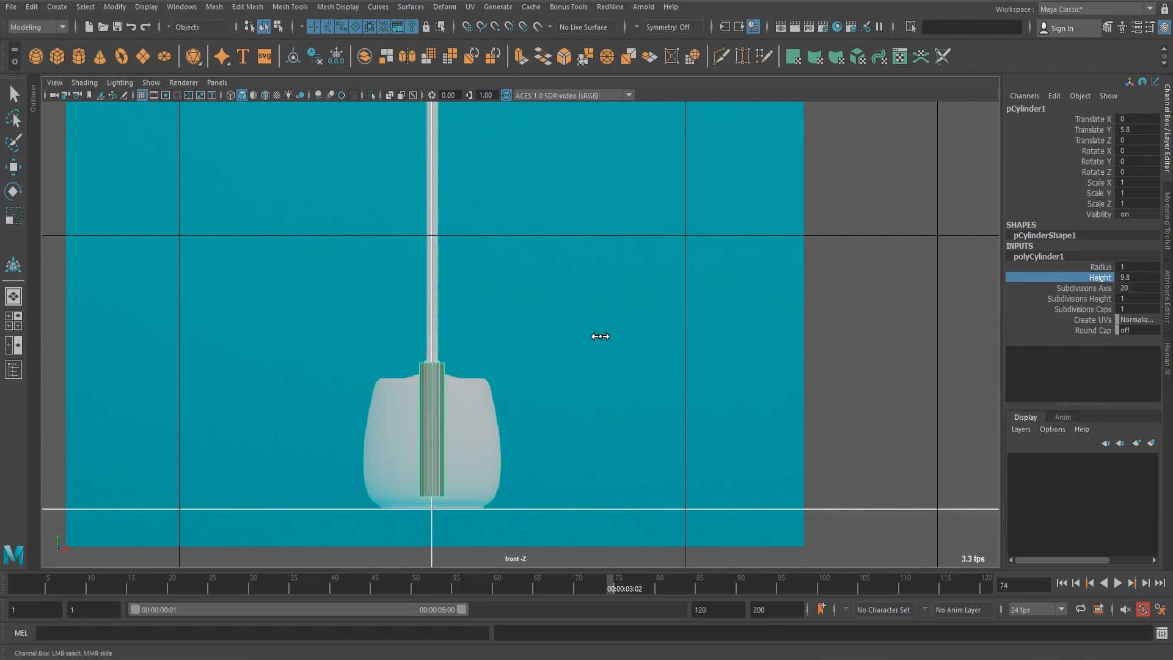
key("w")
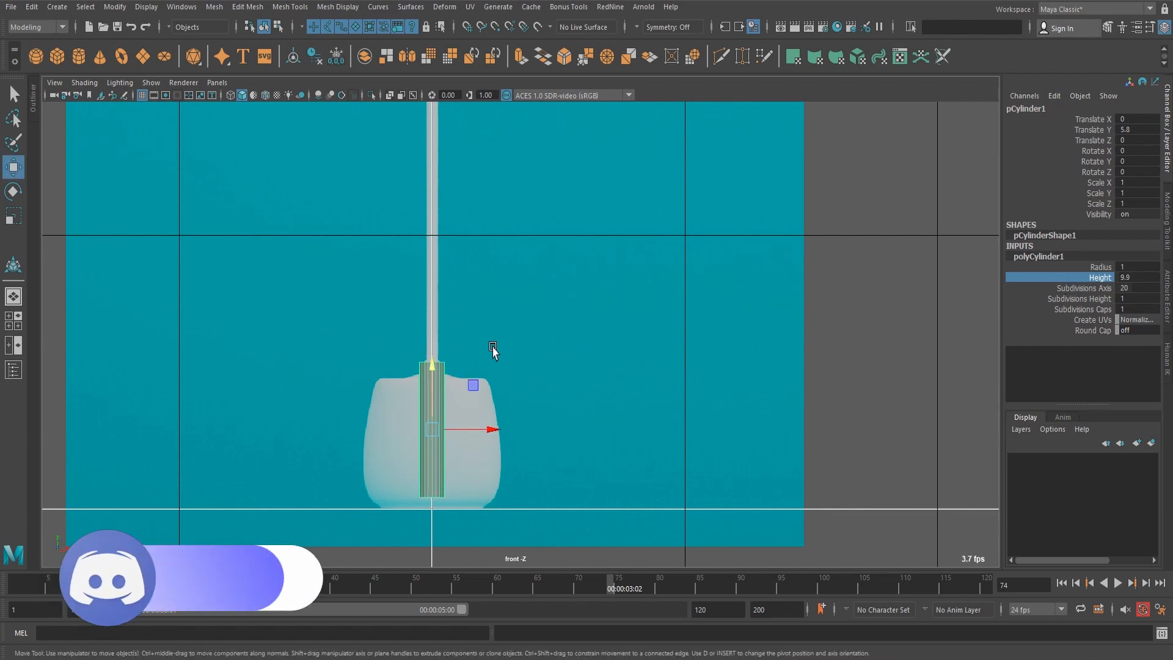
middle_click_drag(437, 376, 438, 384)
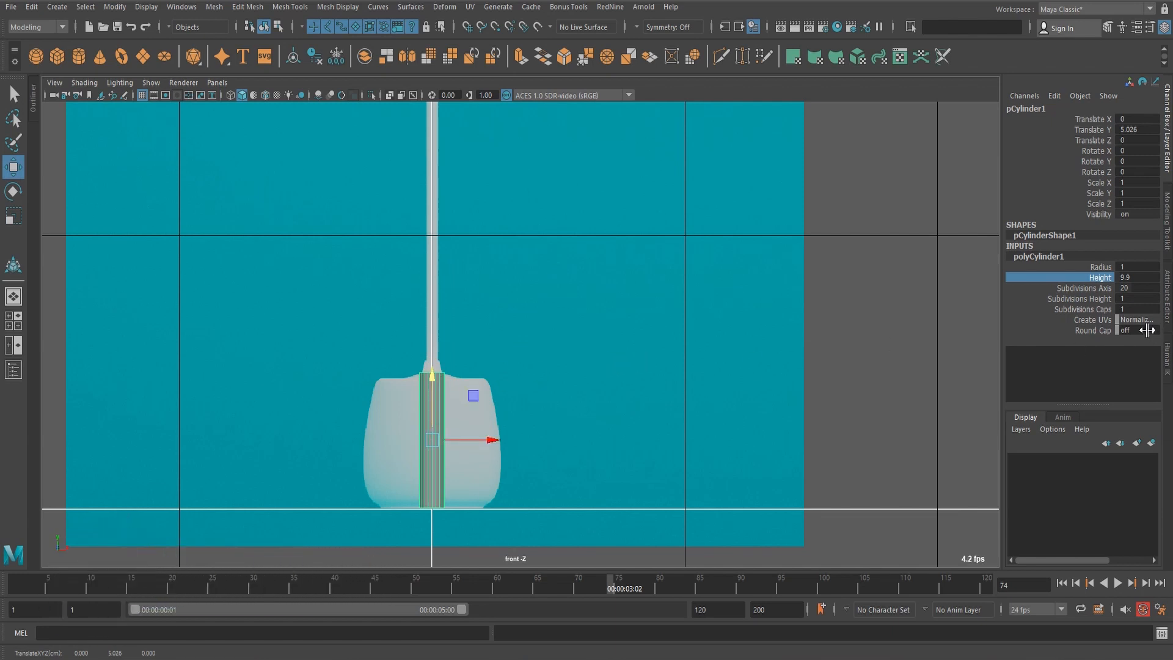
Set the cylinder's radius to 5.4 to match the pot's width and its axis subdivisions to 16.
left_click(1100, 267)
middle_click_drag(489, 277, 523, 278)
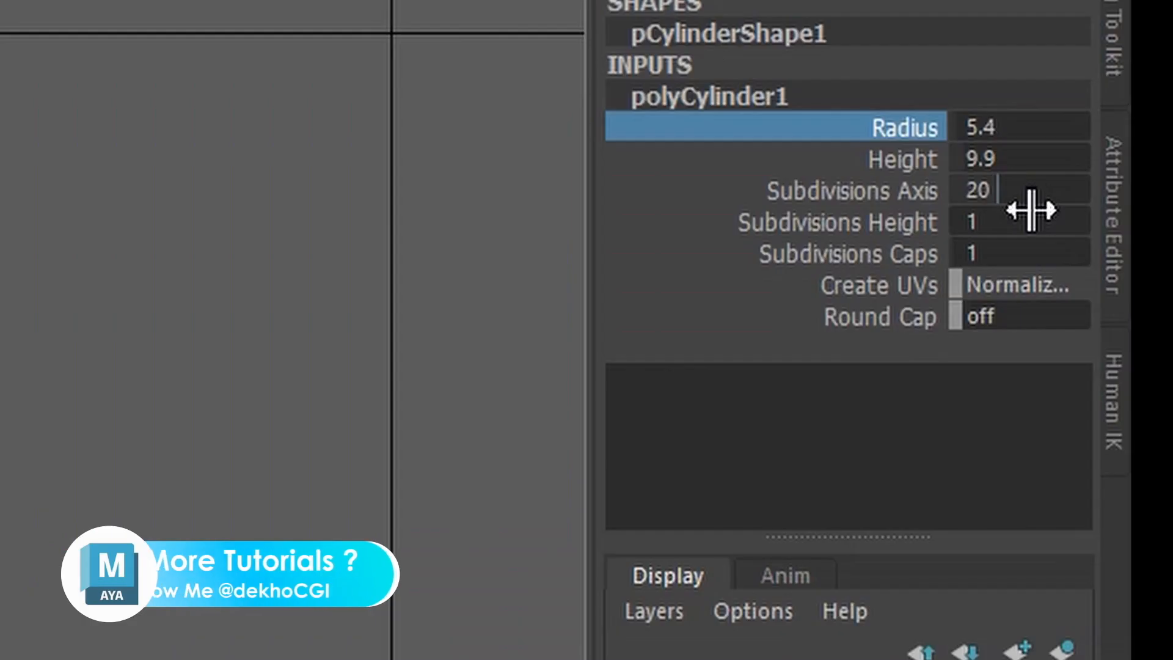
left_click(1142, 289)
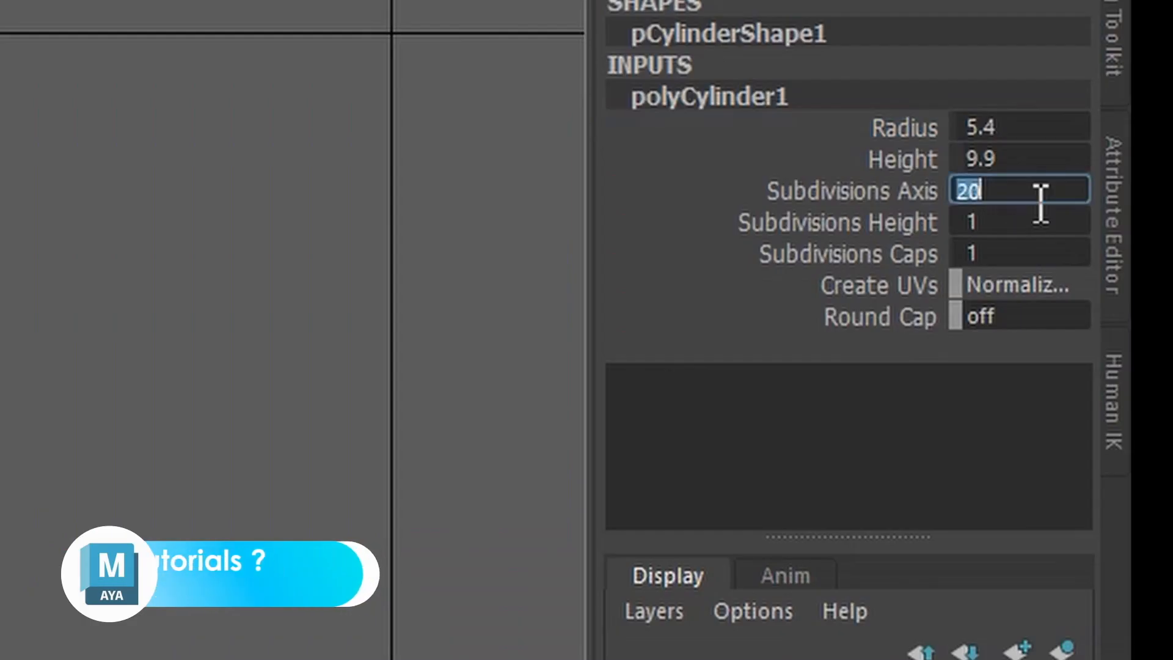
type("16")
key("Return")
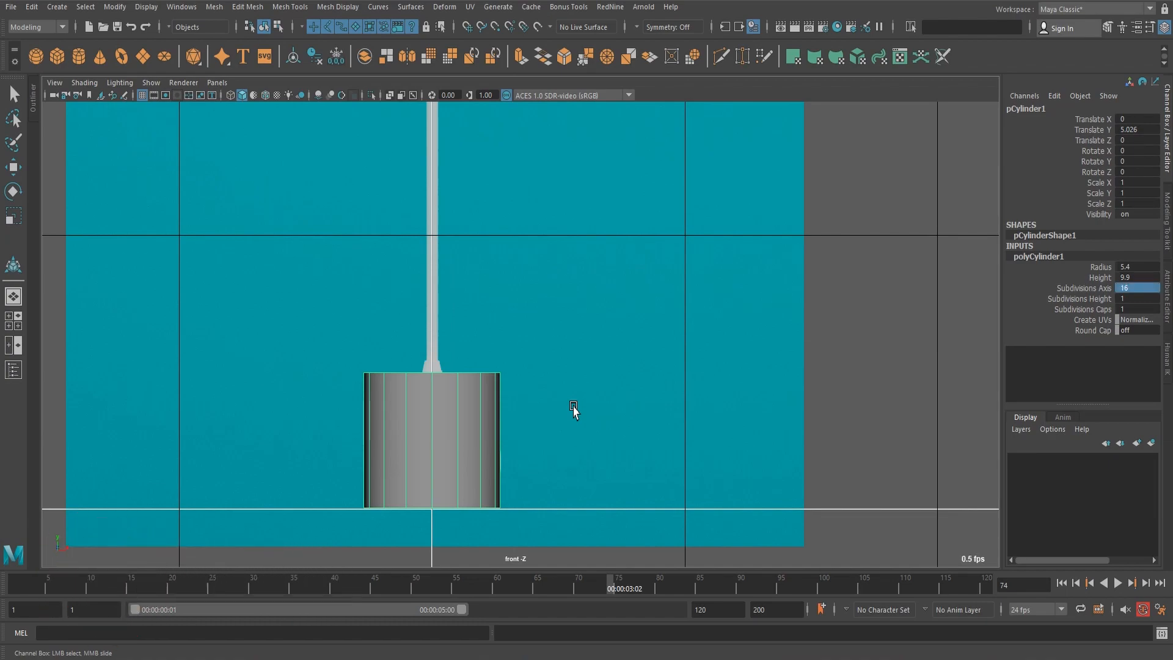
Switch to the perspective view, frame the cylinder and hide the reference image plane there.
key("space")
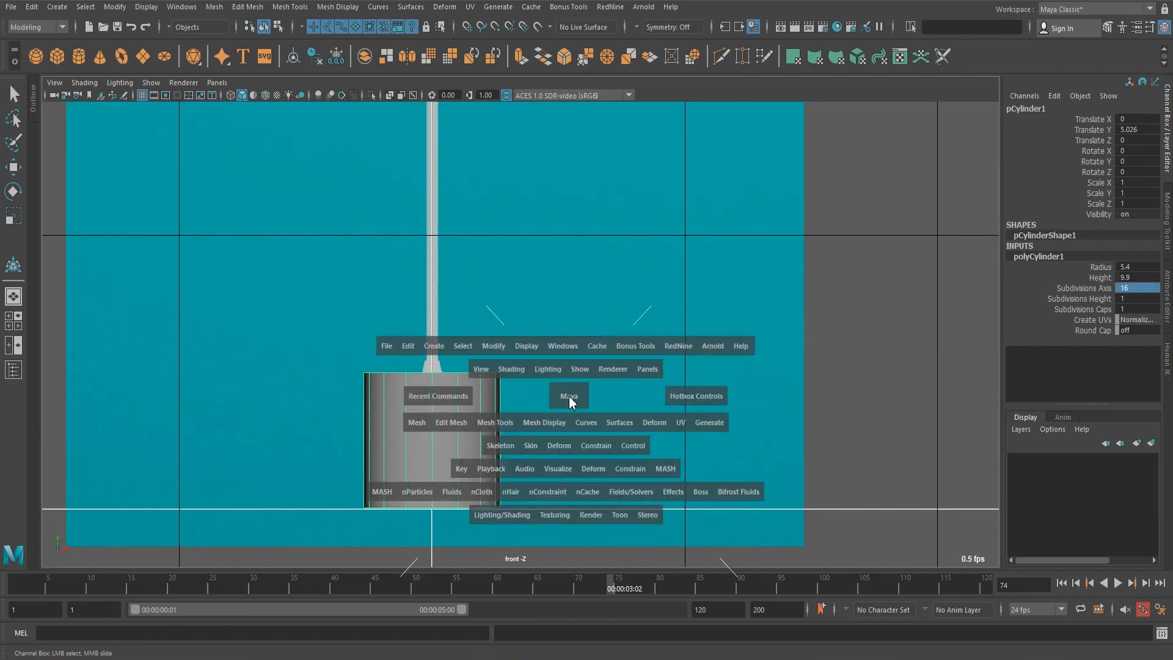
left_click_drag(568, 399, 563, 383)
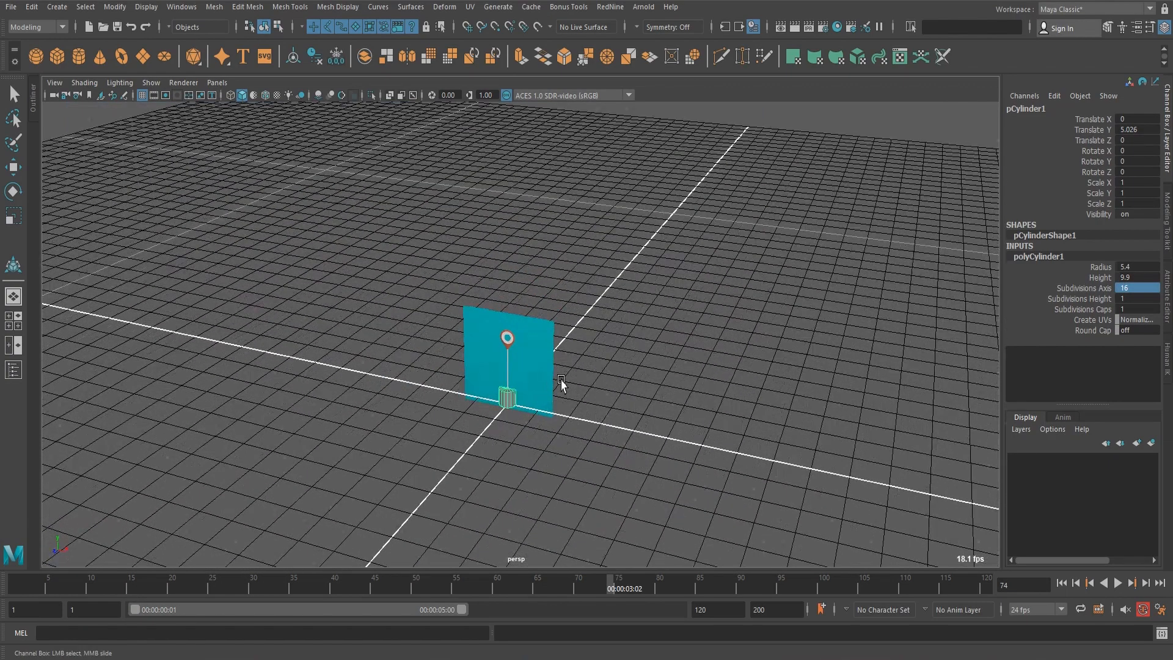
key("f")
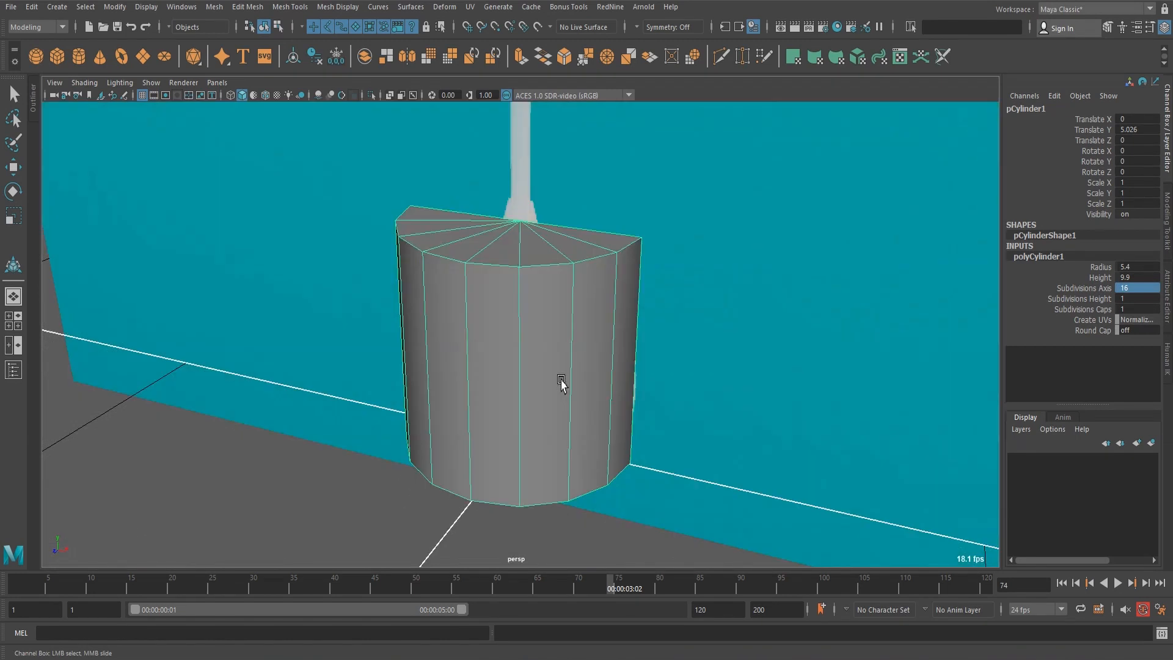
scroll(560, 382, "down", 2)
left_click_drag(484, 406, 554, 453, "alt")
scroll(547, 448, "up", 2)
middle_click_drag(564, 371, 556, 418, "alt")
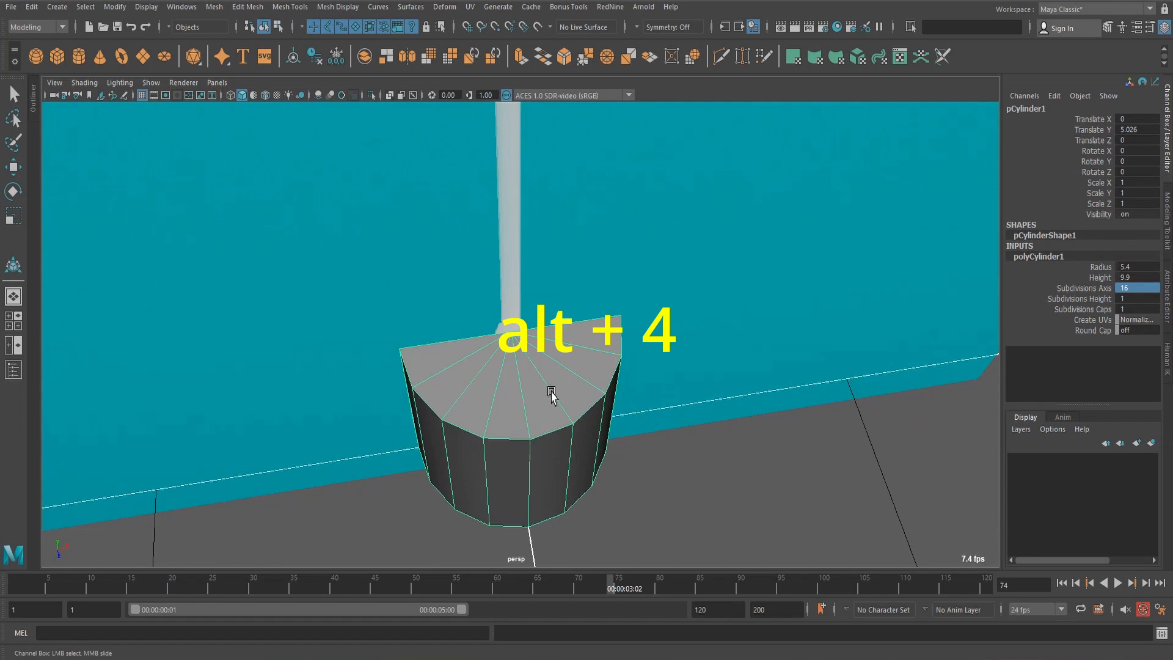
key("alt+4")
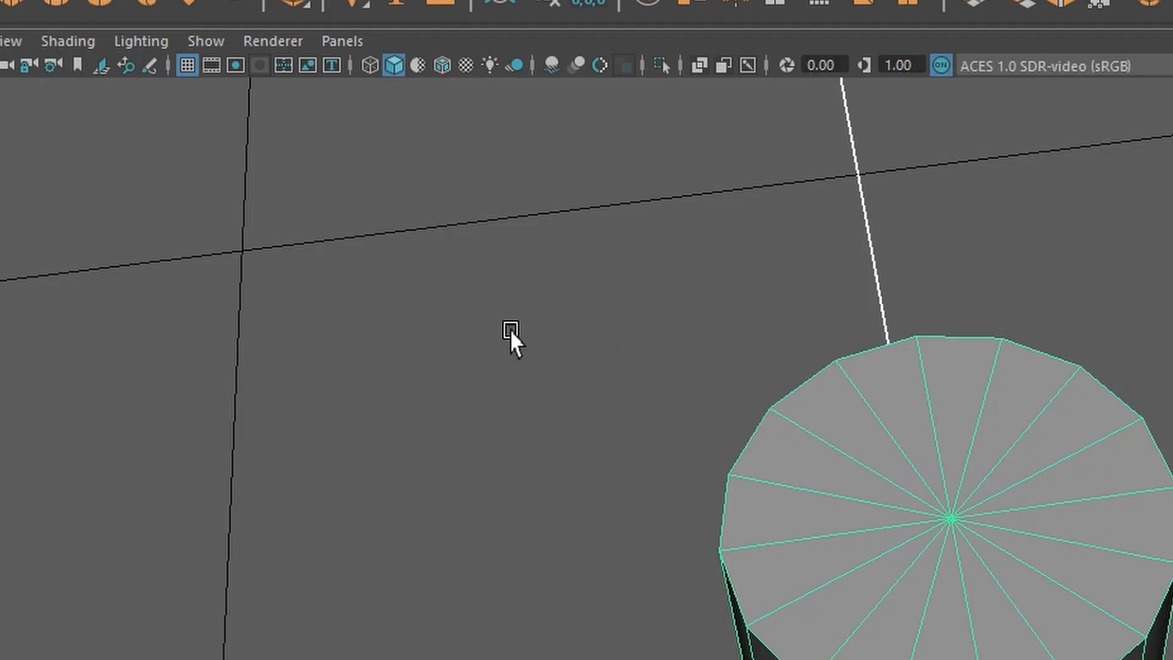
left_click(149, 82)
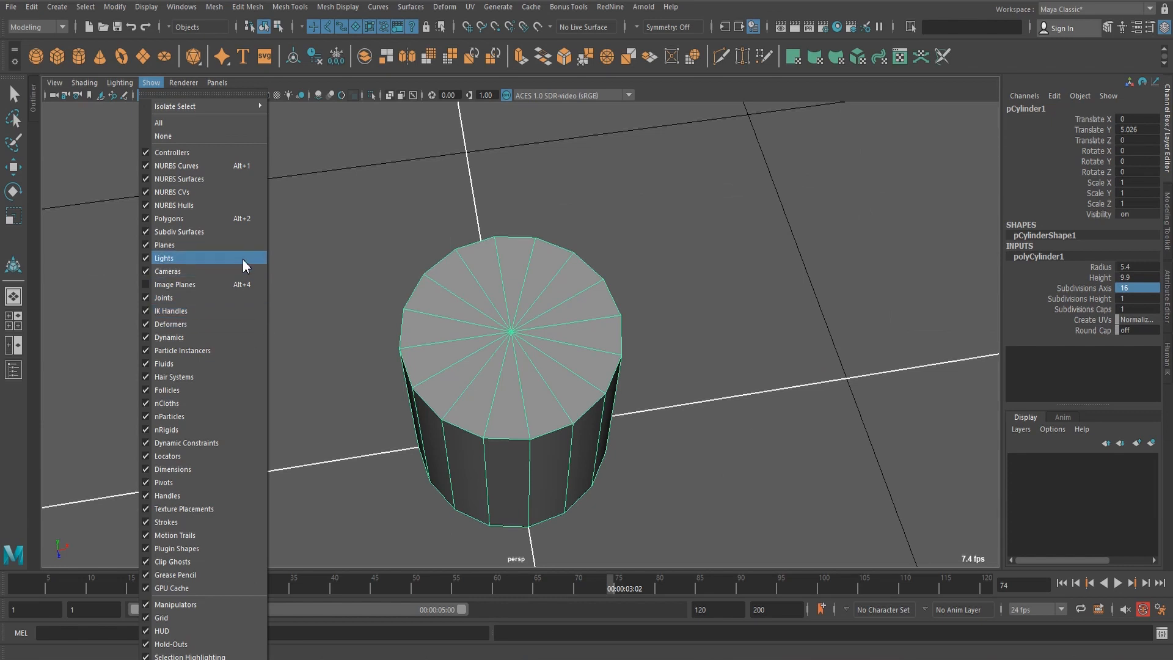
left_click(760, 274)
left_click(759, 275)
key("ctrl+z")
Delete all the cap faces on the cylinder's top and bottom so that only the side wall is left.
key("w")
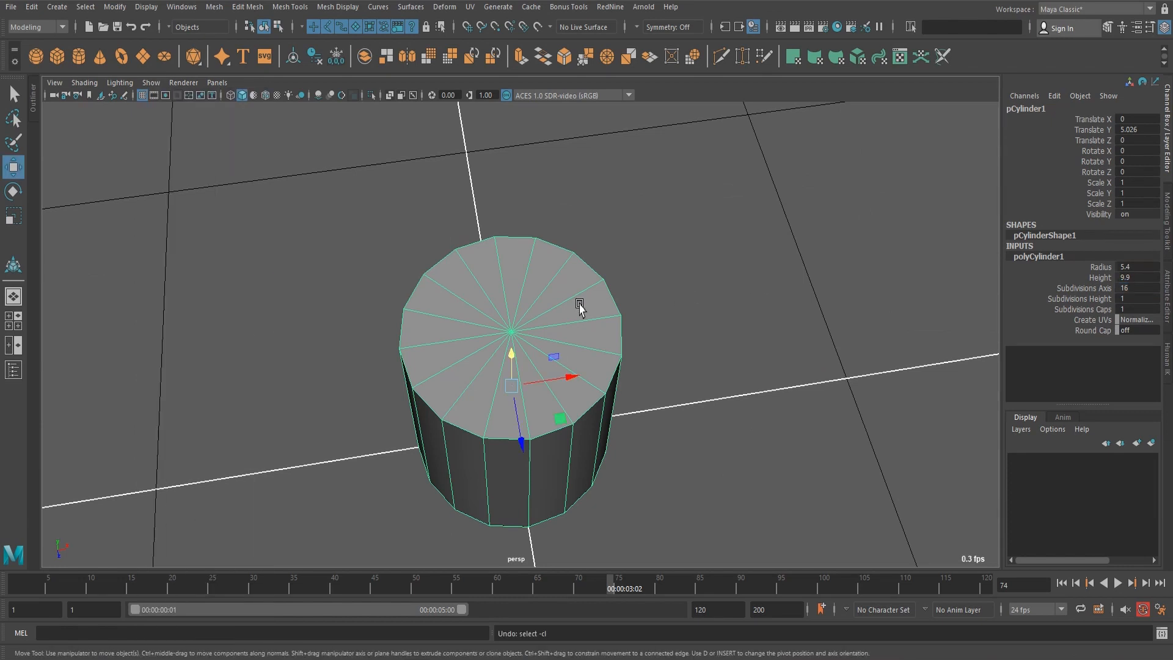
scroll(580, 305, "up", 2)
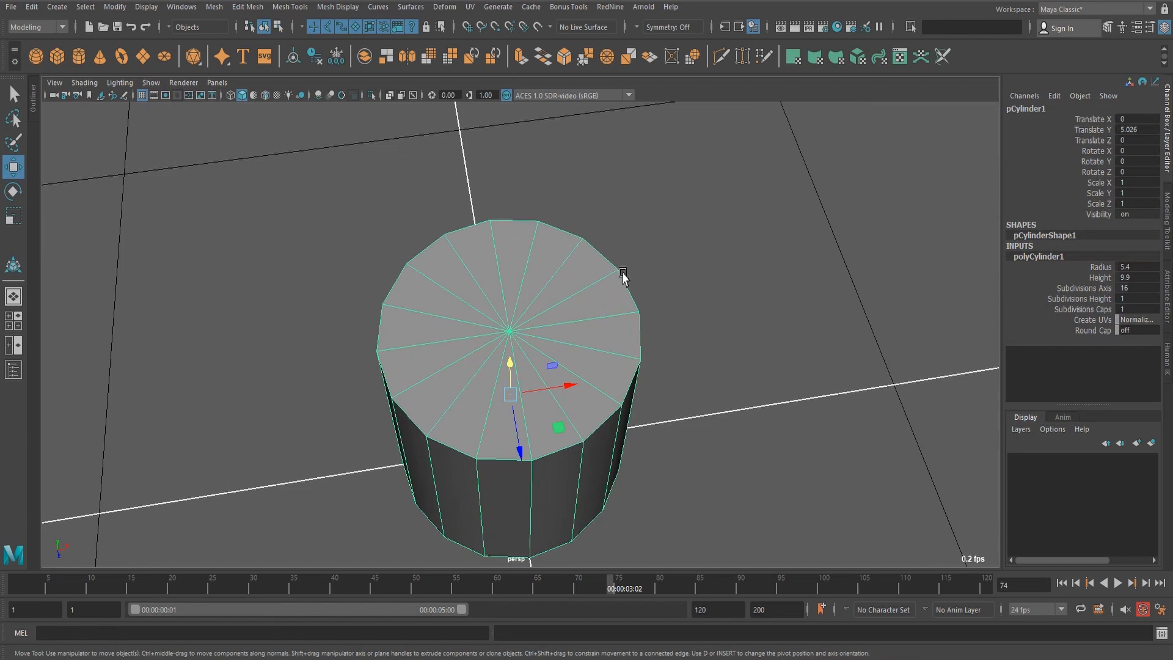
right_click_drag(623, 273, 629, 313)
key("Tab")
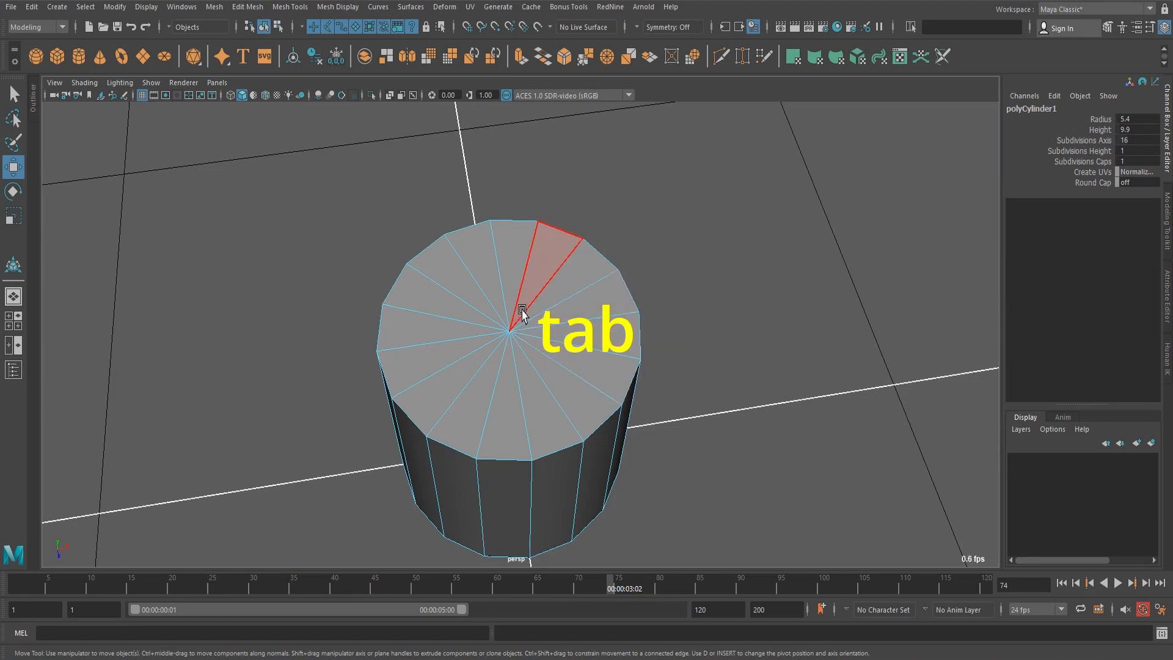
mouse_move(423, 315)
left_mouse_down()
mouse_move(552, 392)
mouse_move(494, 271)
mouse_move(544, 267)
left_mouse_up()
scroll(547, 324, "down", 2)
left_click_drag(536, 359, 527, 242, "alt")
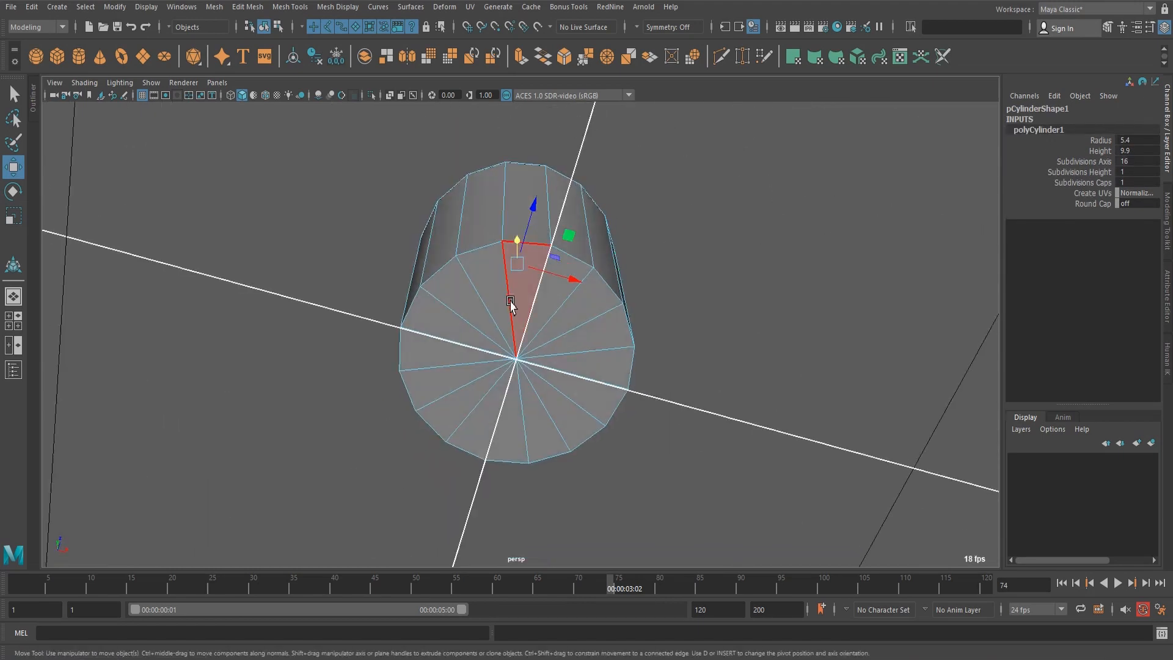
mouse_move(492, 338)
left_mouse_down()
mouse_move(576, 328)
mouse_move(486, 354)
mouse_move(522, 318)
left_mouse_up()
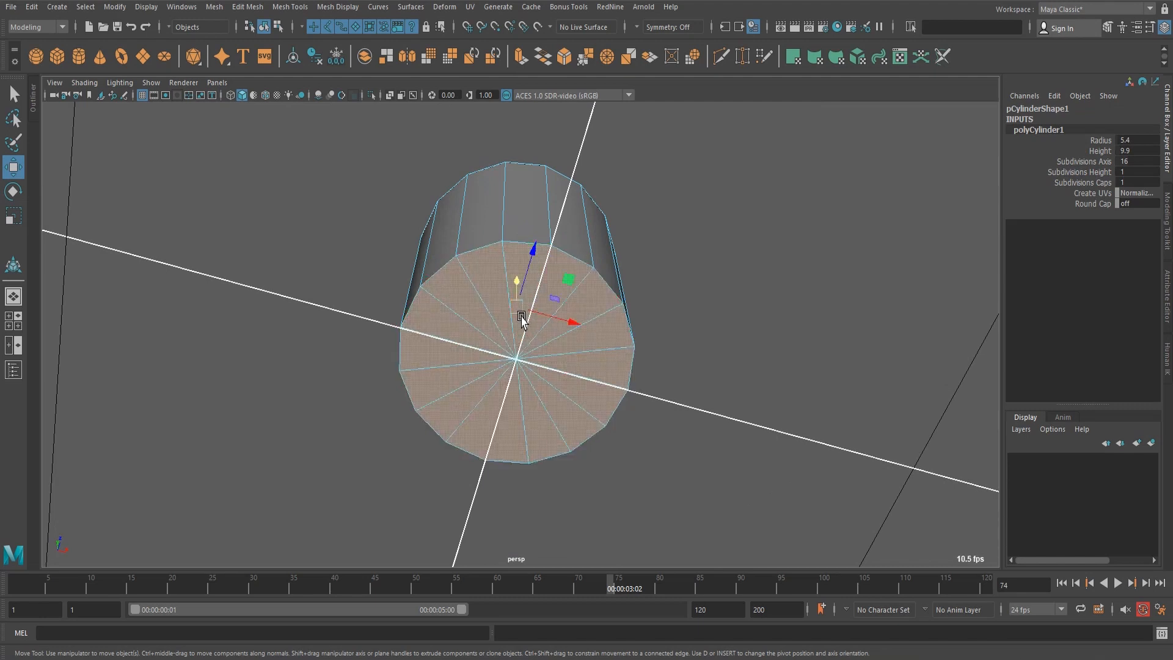
key("Delete")
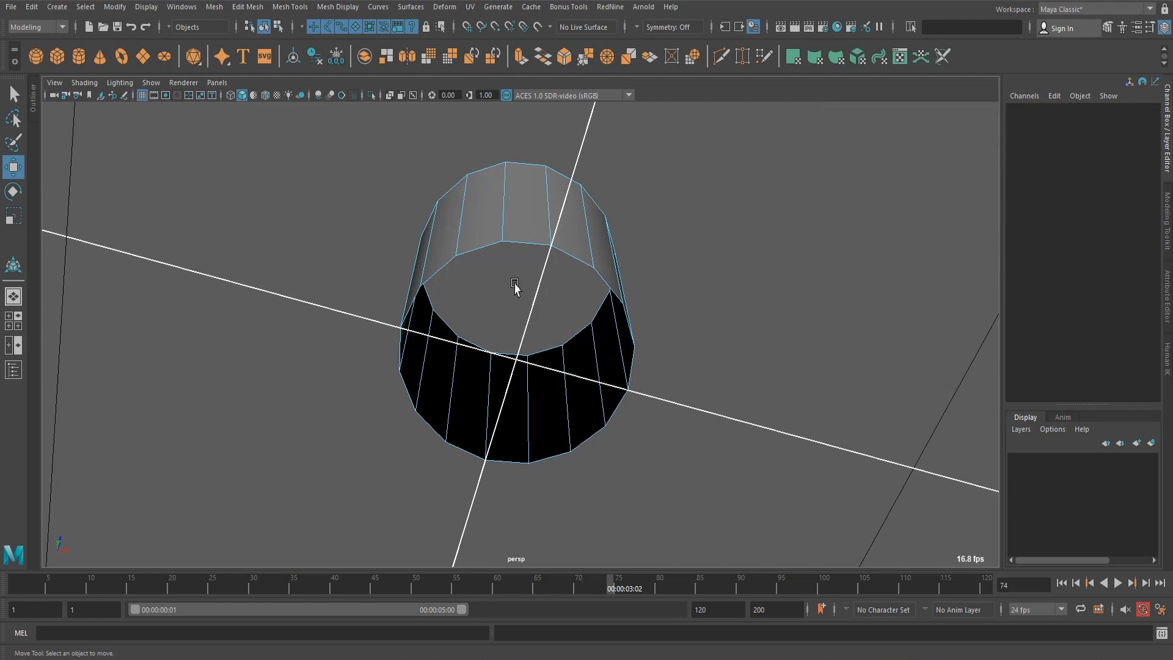
Return to the front view and display the cylinder in X-ray so the reference pot shows through it.
left_click_drag(526, 294, 672, 307, "alt")
key("space")
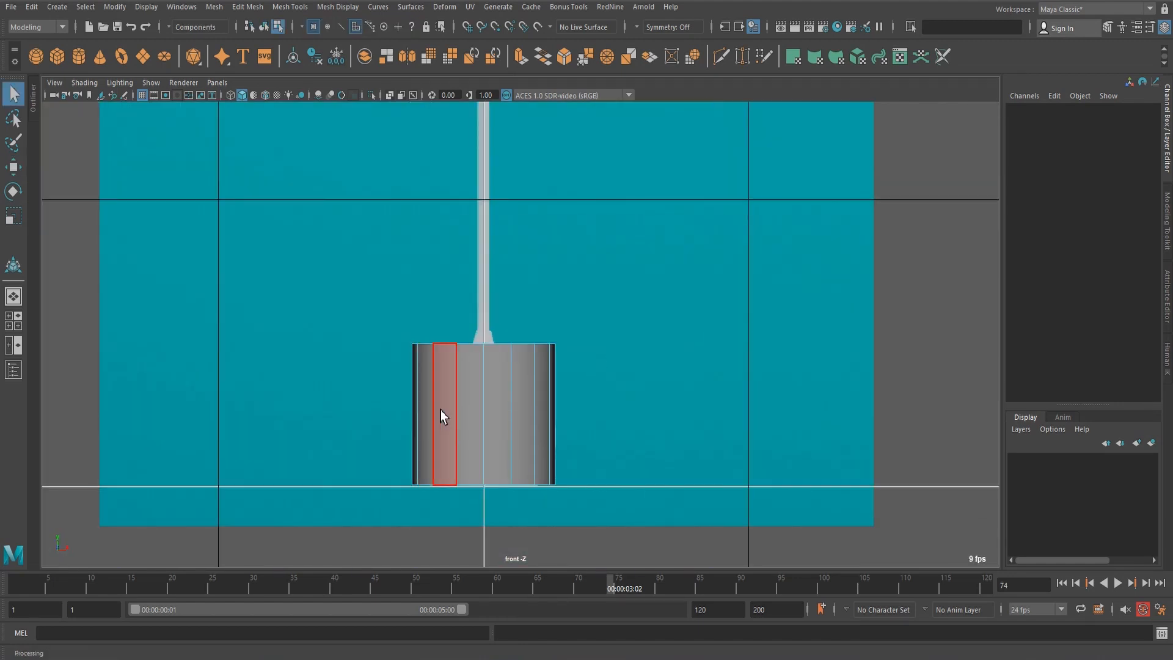
right_click_drag(447, 316, 502, 295)
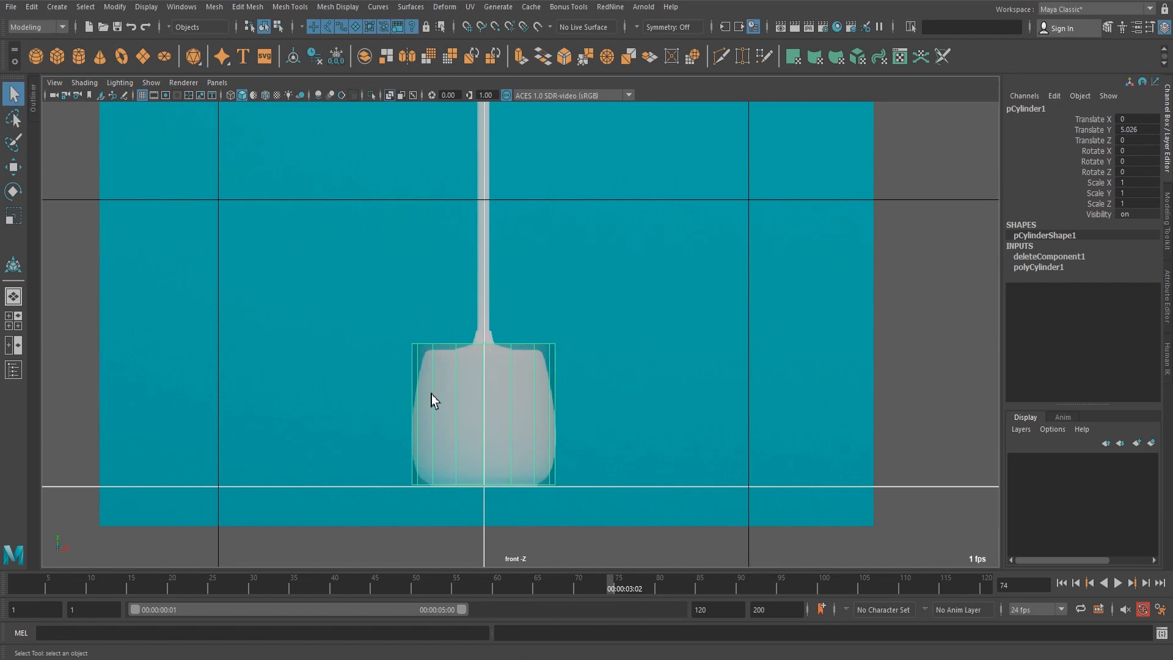
Lower the cylinder's top row of vertices to the upper rim of the pot in the reference.
right_click_drag(528, 325, 534, 291)
scroll(518, 390, "up", 1)
left_click_drag(314, 317, 639, 354)
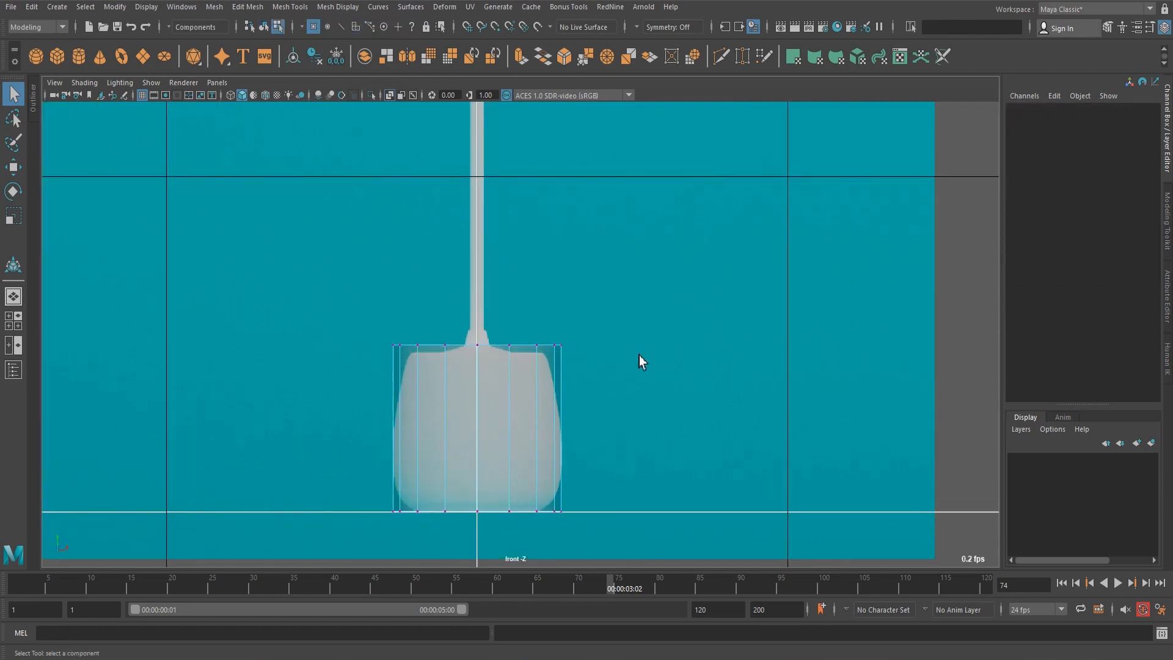
key("w")
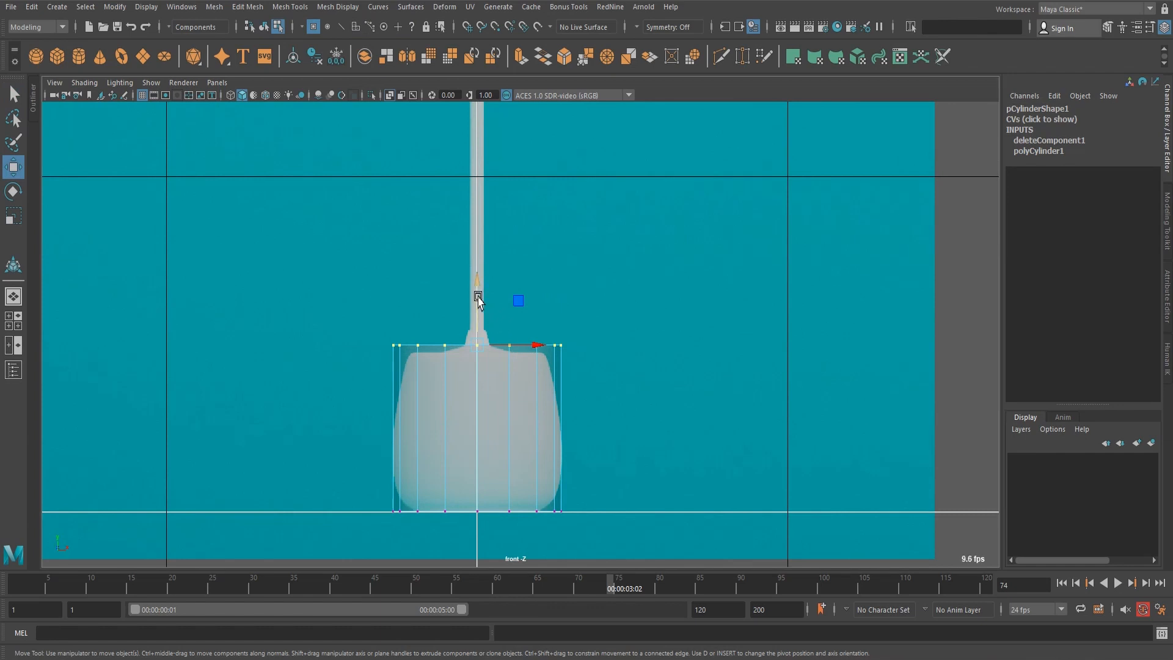
left_click_drag(478, 296, 479, 305)
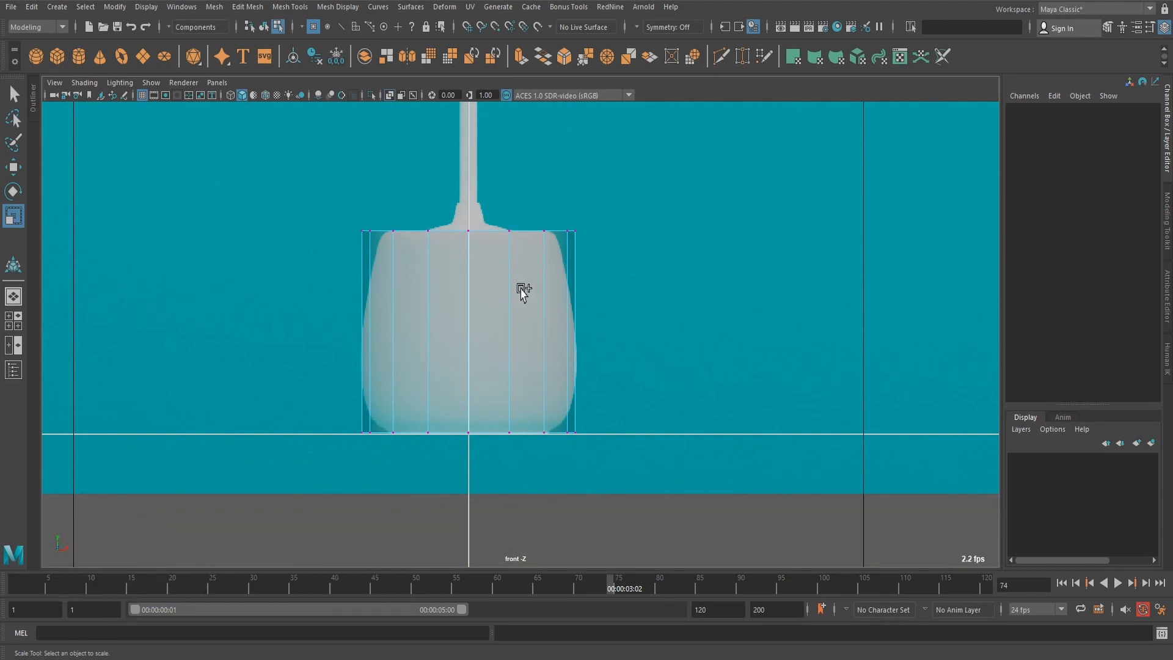
Switch to edge editing and set the Insert Edge Loop Tool to Multiple edge loops with 4 loops.
right_click_drag(526, 288, 487, 291, "shift")
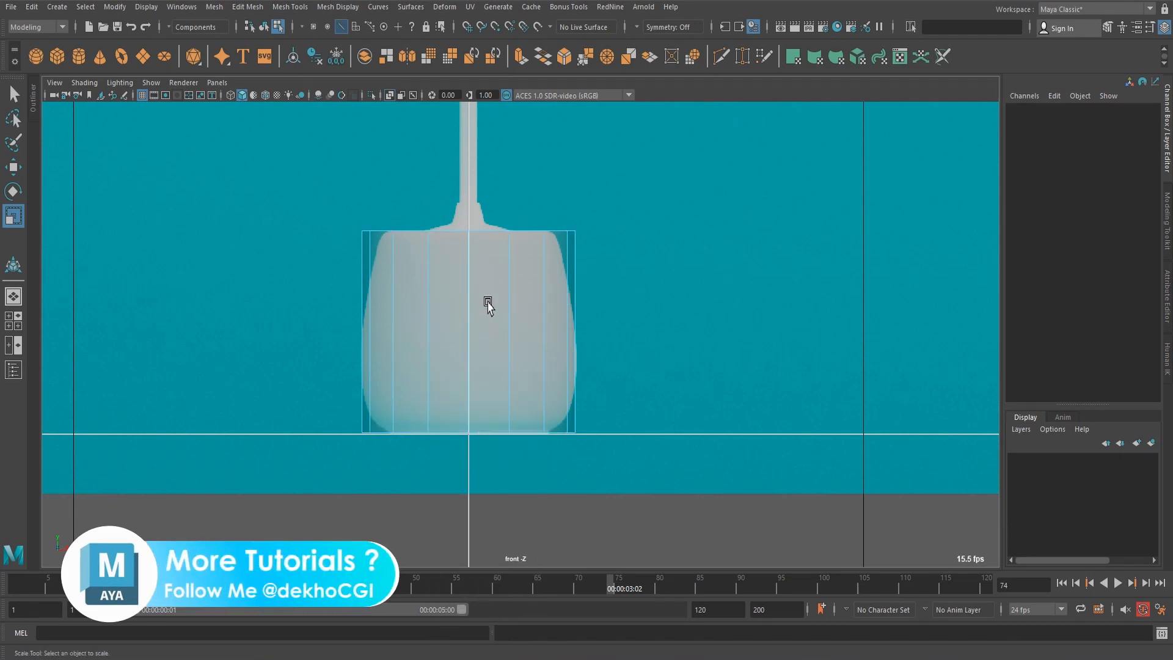
right_click_drag(489, 304, 483, 389, "shift")
right_click_drag(429, 483, 591, 494, "shift")
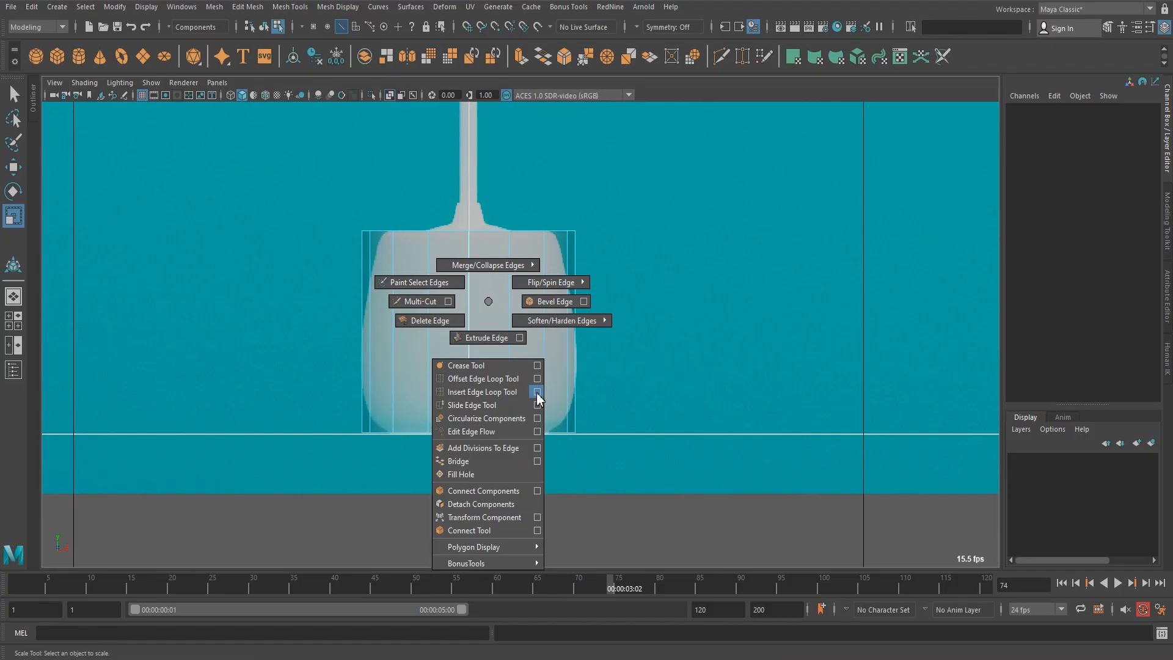
right_click_drag(538, 398, 538, 394, "shift")
left_click_drag(397, 165, 757, 157)
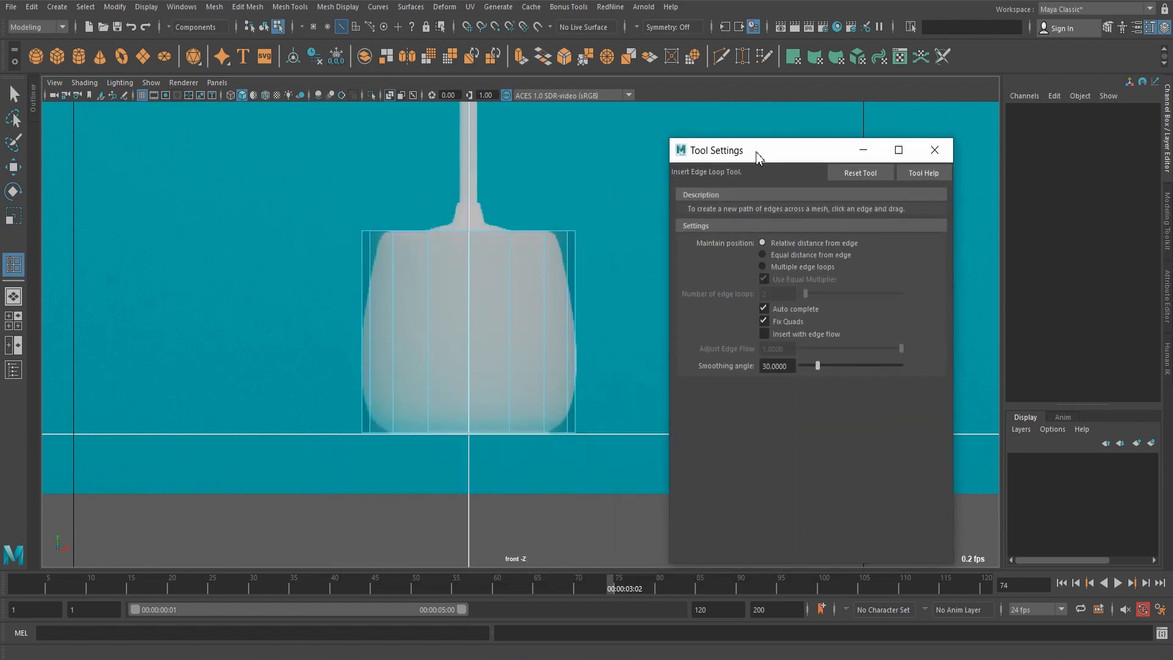
left_click_drag(748, 152, 756, 158)
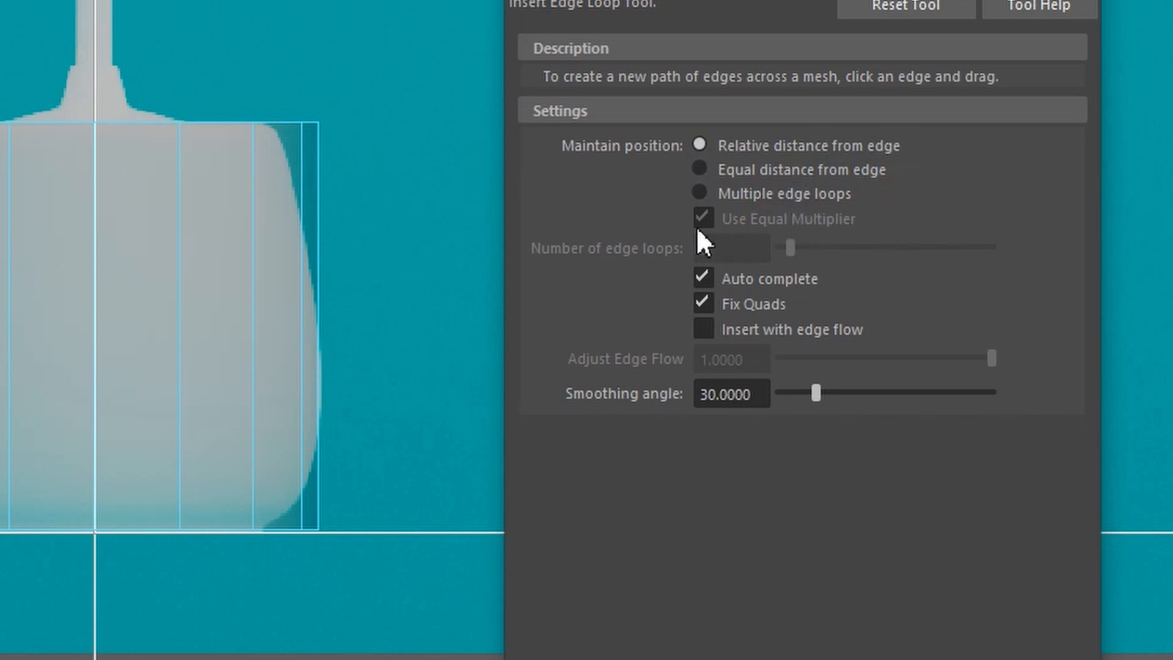
left_click(698, 197)
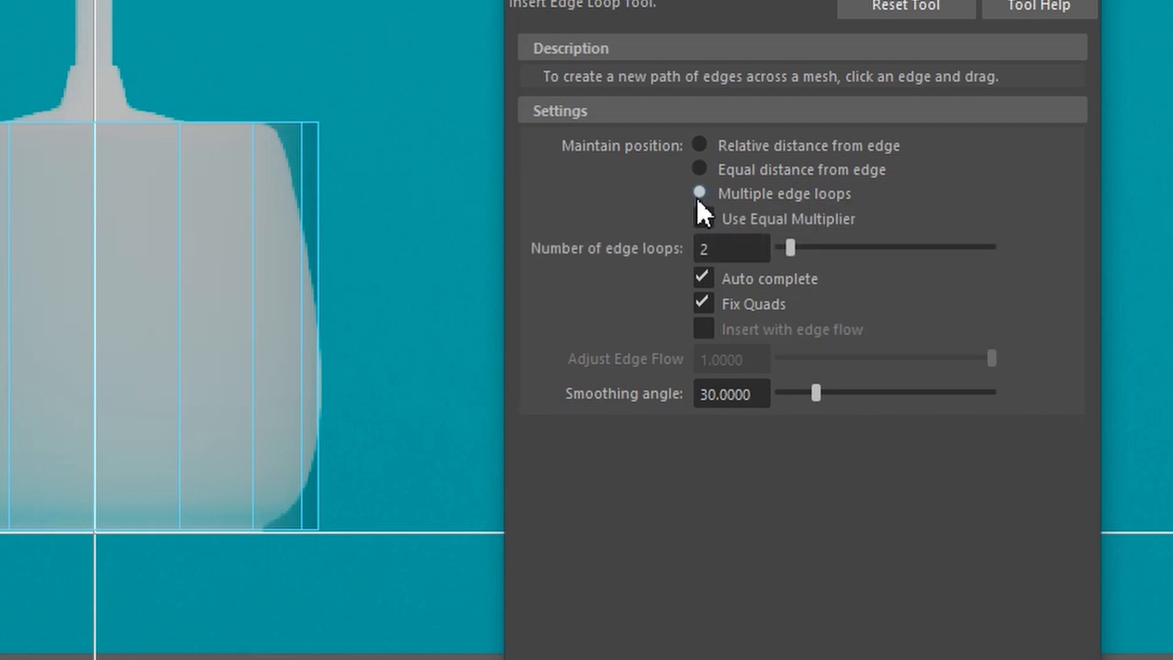
left_click(754, 254)
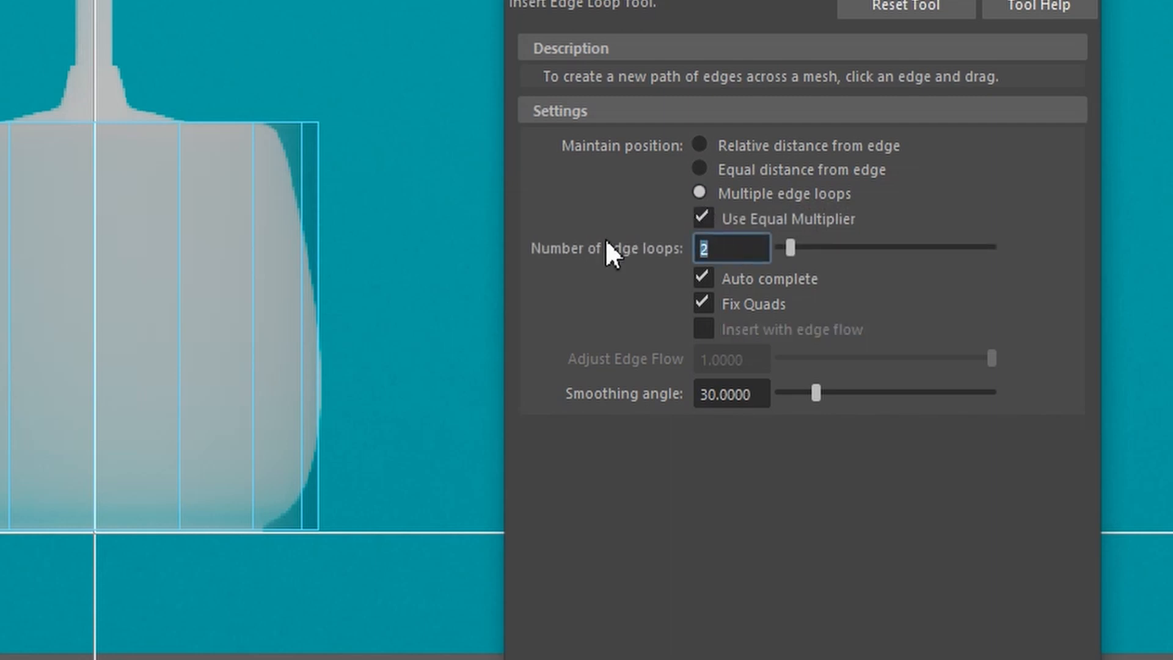
type("4")
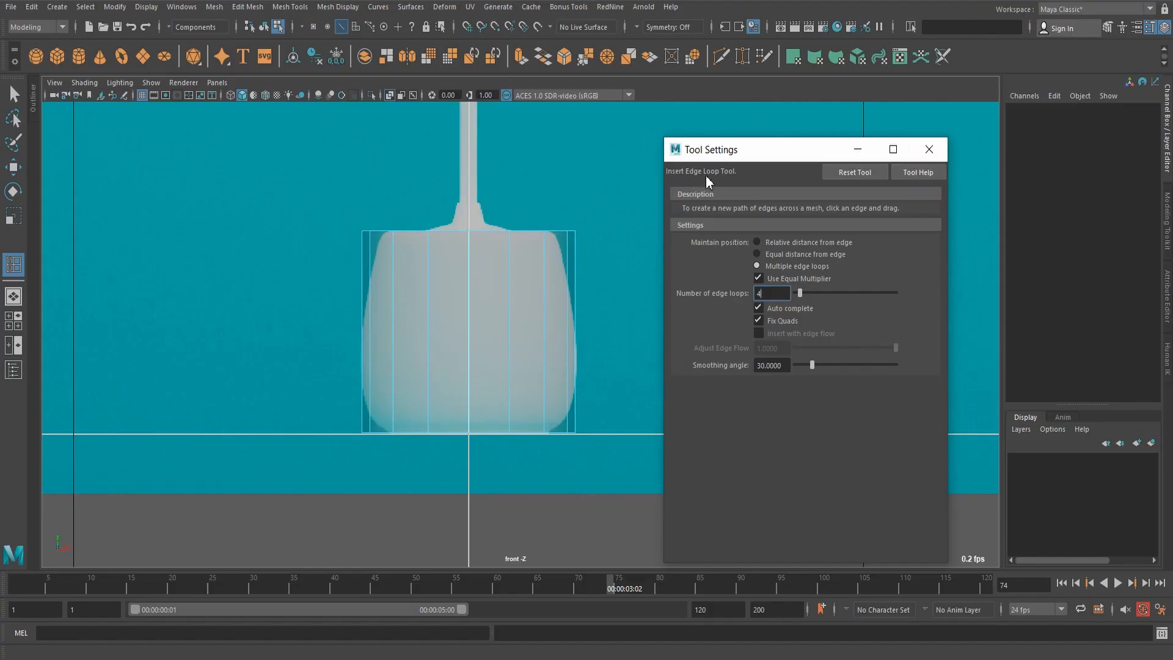
left_click_drag(775, 152, 896, 139)
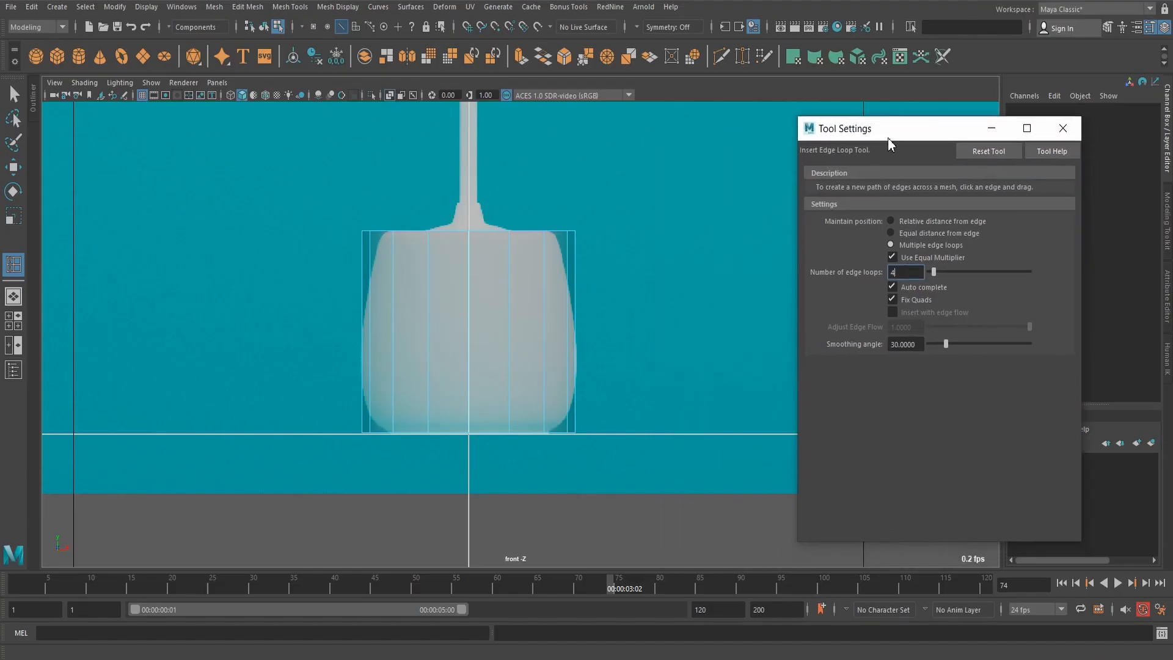
Insert the four evenly spaced horizontal edge loops around the cylinder wall and close the tool settings.
left_click(469, 329)
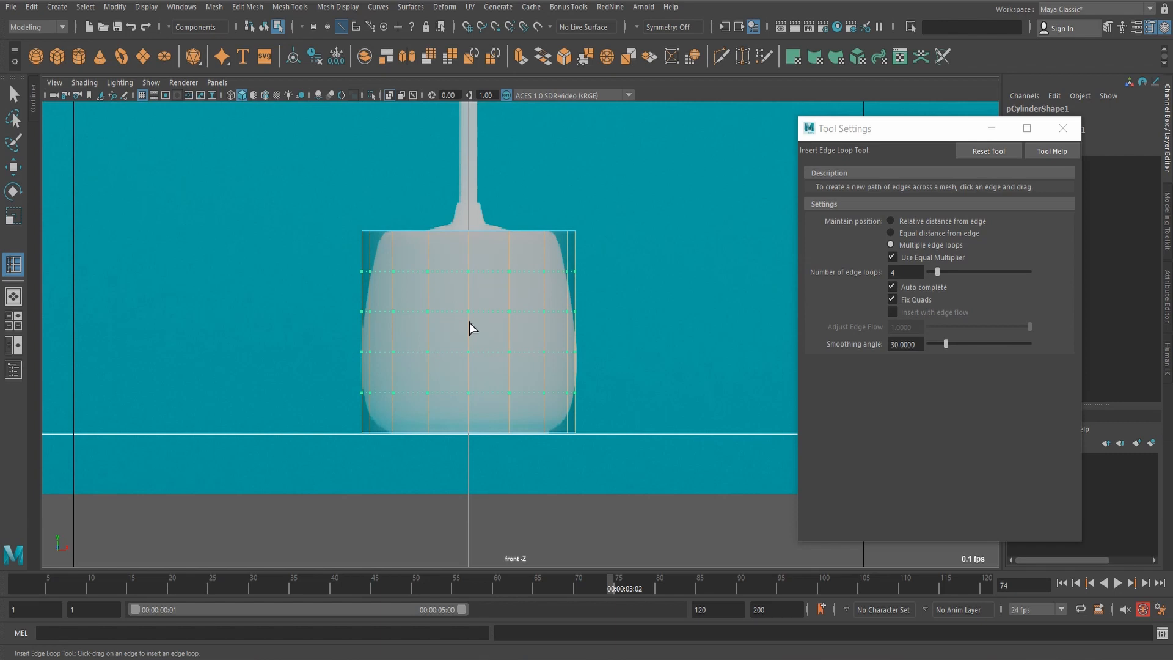
left_click_drag(469, 328, 467, 329)
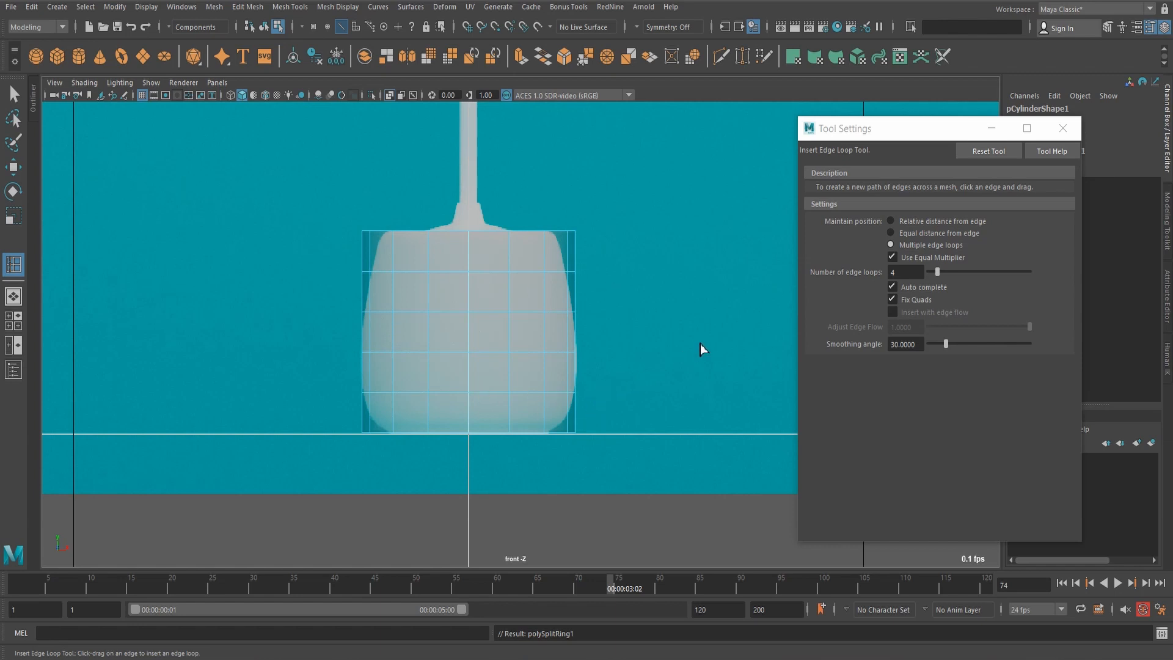
key("q")
left_click(892, 114)
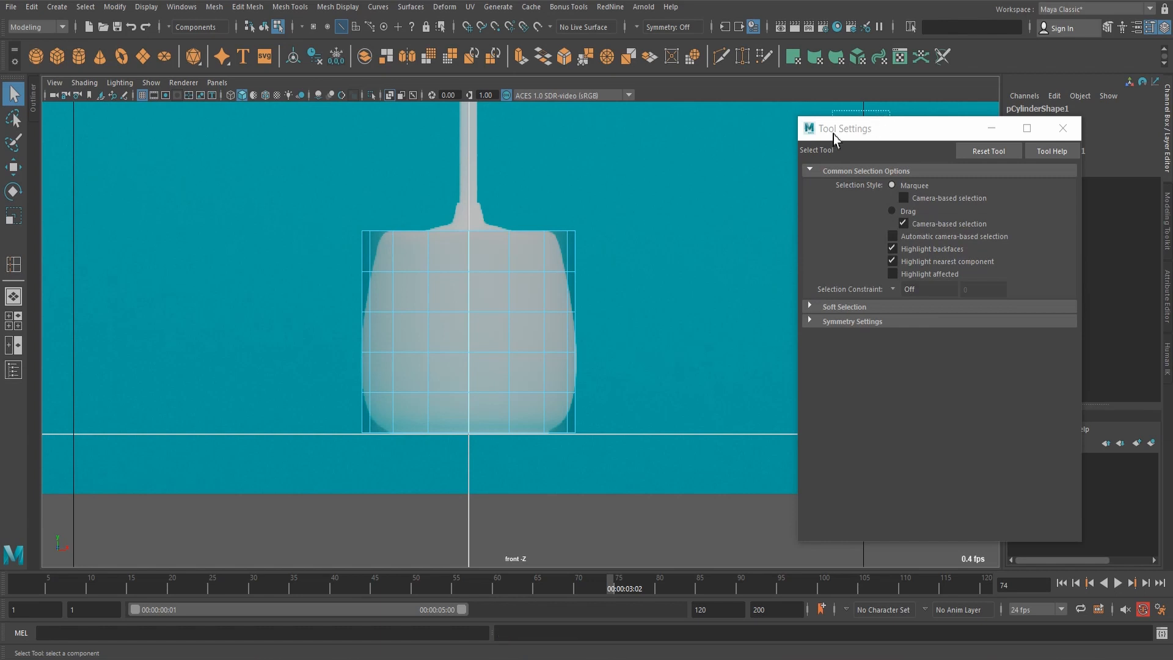
left_click(1063, 128)
Scale the uppermost inserted edge loop inward horizontally to about 0.9 so it meets the pot's outline.
scroll(563, 306, "up", 3)
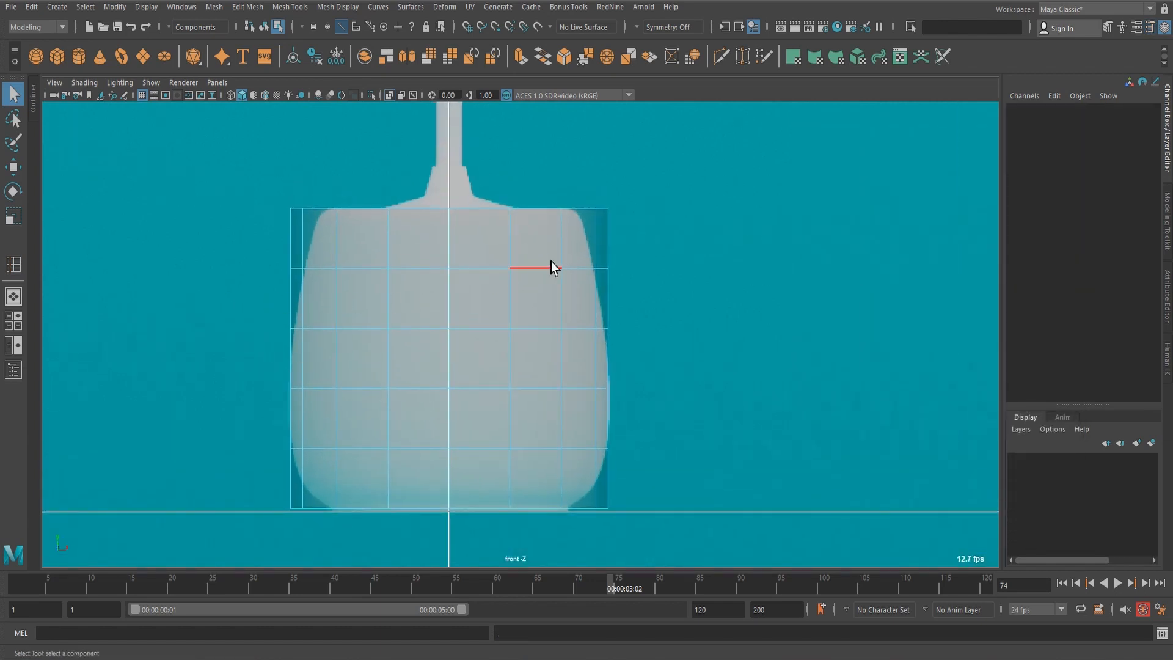
left_click(492, 269)
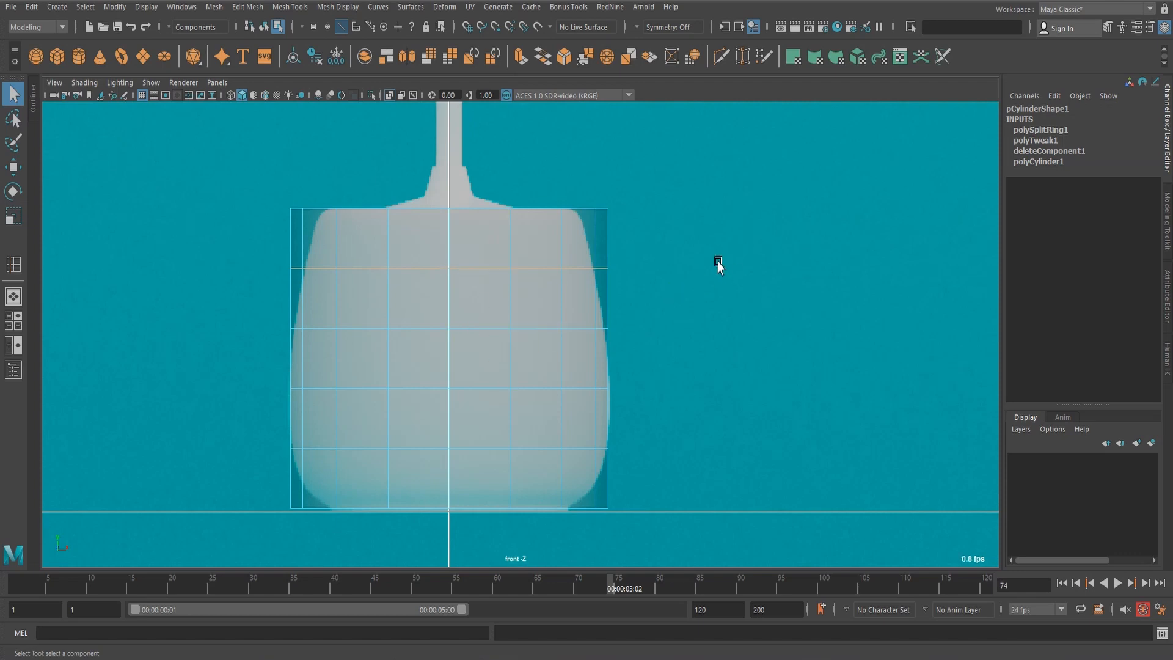
key("r")
middle_click_drag(727, 259, 707, 260)
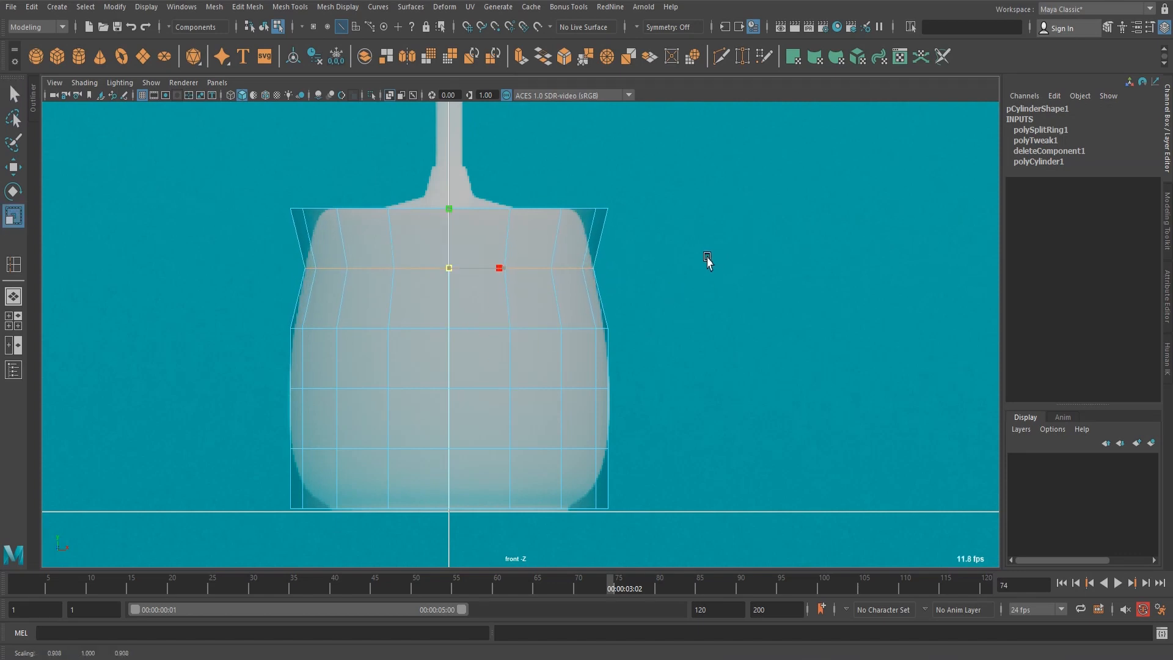
left_click(707, 259)
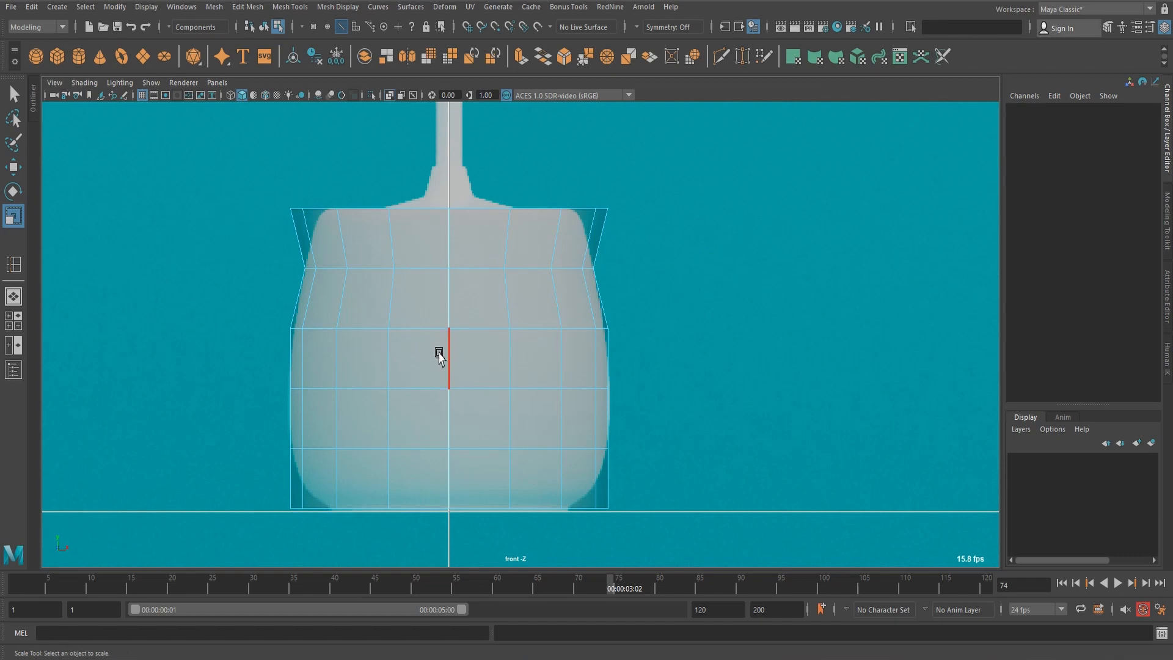
Scale the second inserted edge loop slightly inward and the third outward to about 1.01 to follow the pot's outline.
double_click(434, 333)
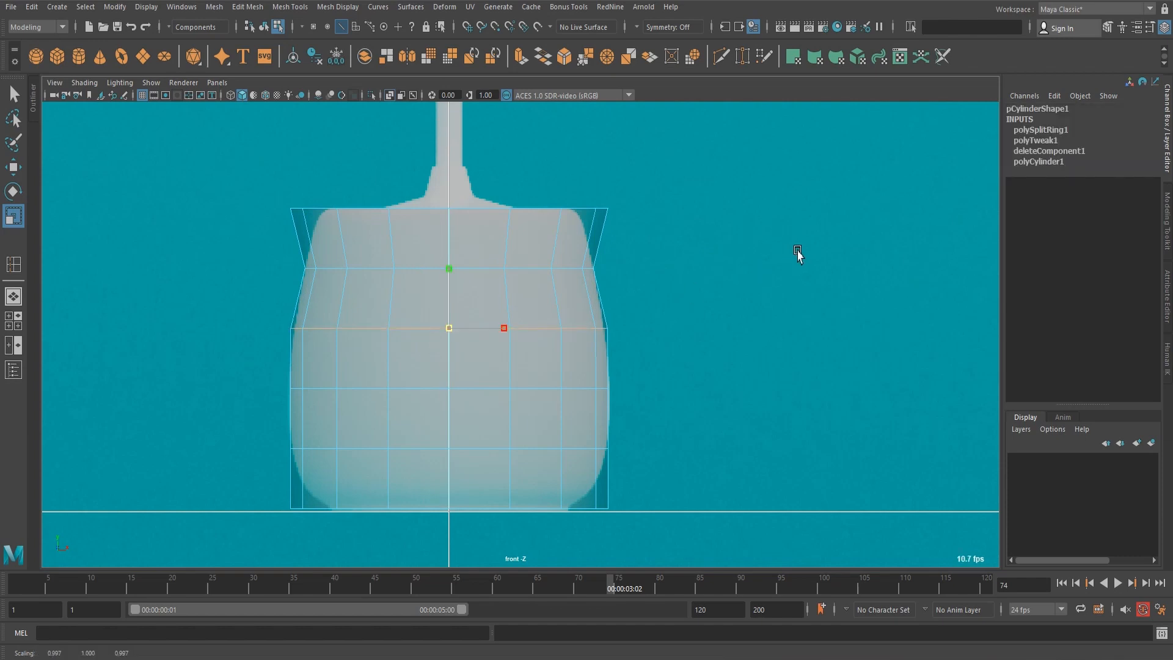
middle_click_drag(797, 252, 795, 252)
double_click(494, 390)
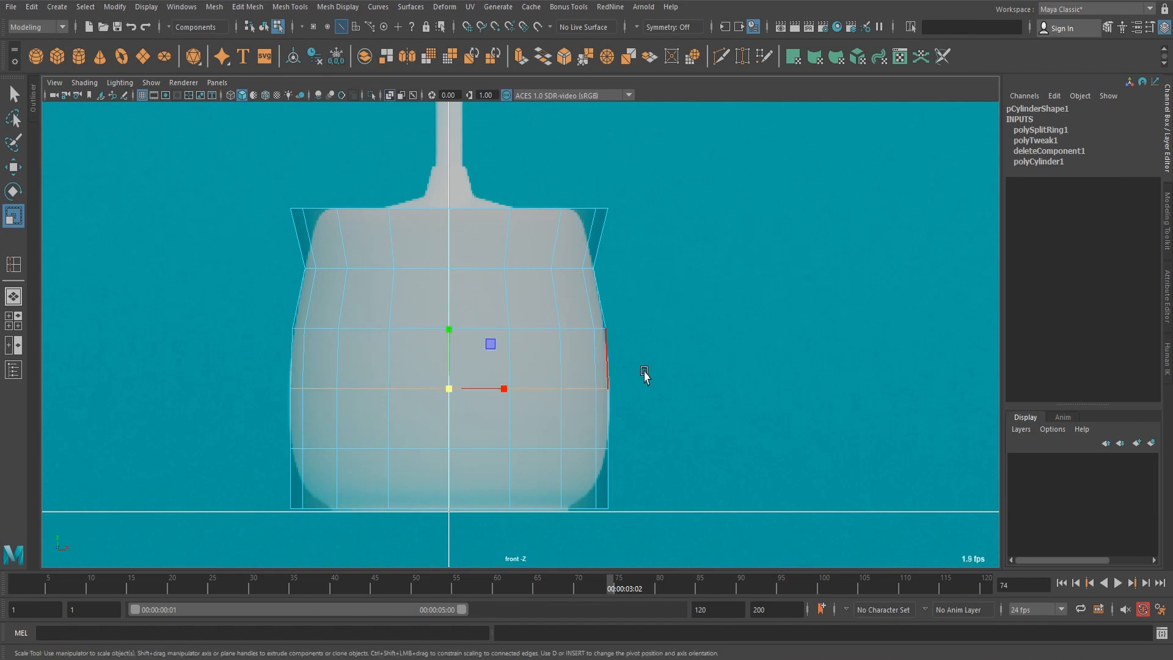
middle_click_drag(660, 365, 663, 367)
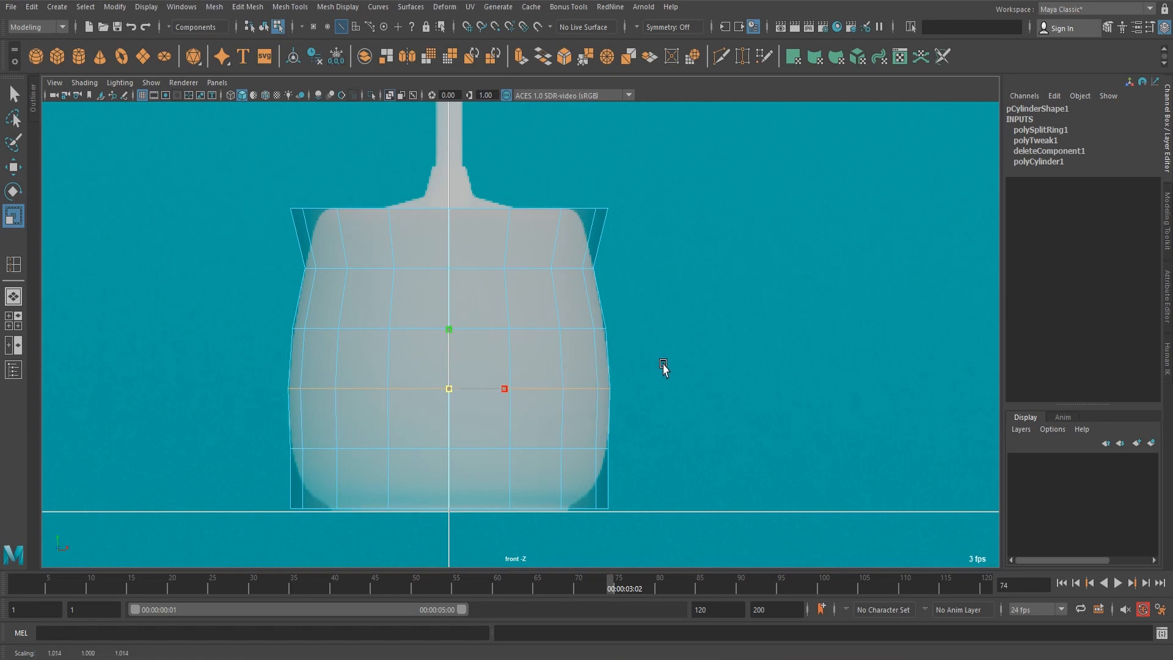
left_click(670, 367)
Scale the cylinder's bottom border edges inward and adjust the lowest inserted loop's width to follow the pot's rounded base.
scroll(597, 471, "up", 3)
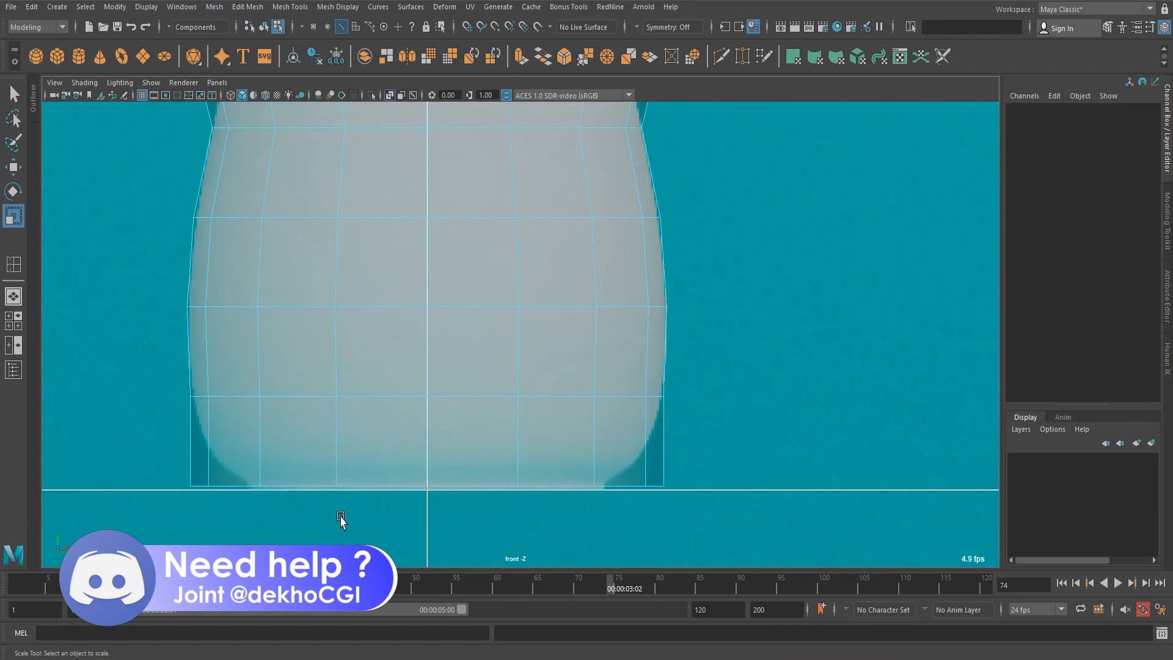
double_click(232, 486)
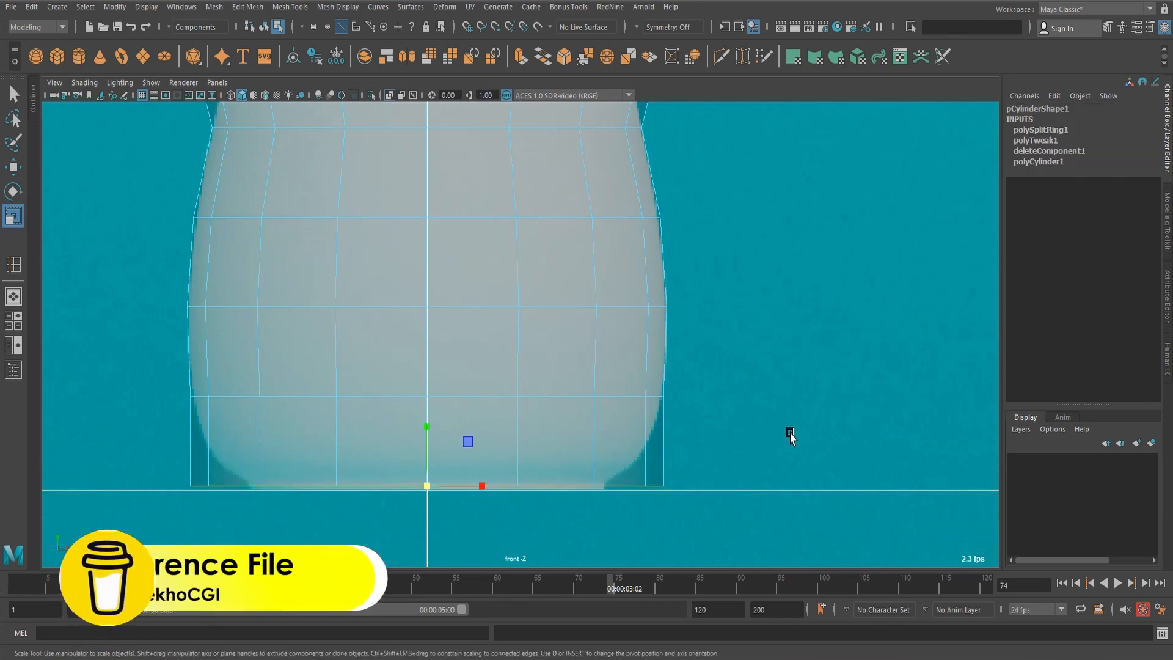
middle_click_drag(799, 426, 753, 428)
double_click(629, 397)
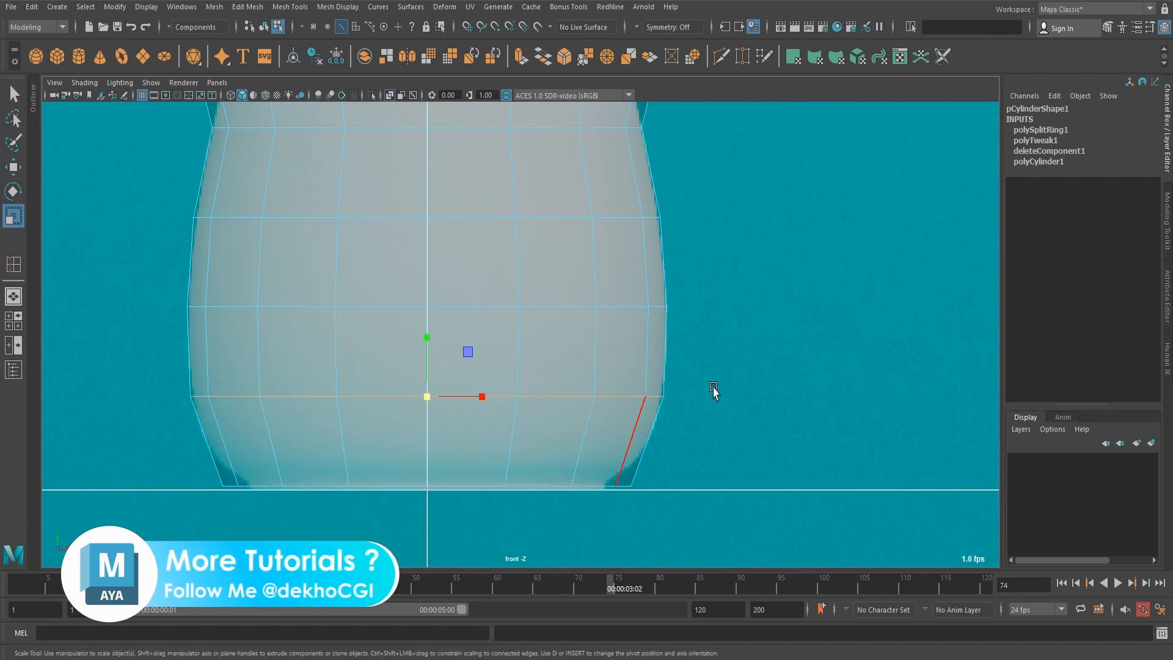
middle_click_drag(714, 393, 802, 374)
left_click(740, 379)
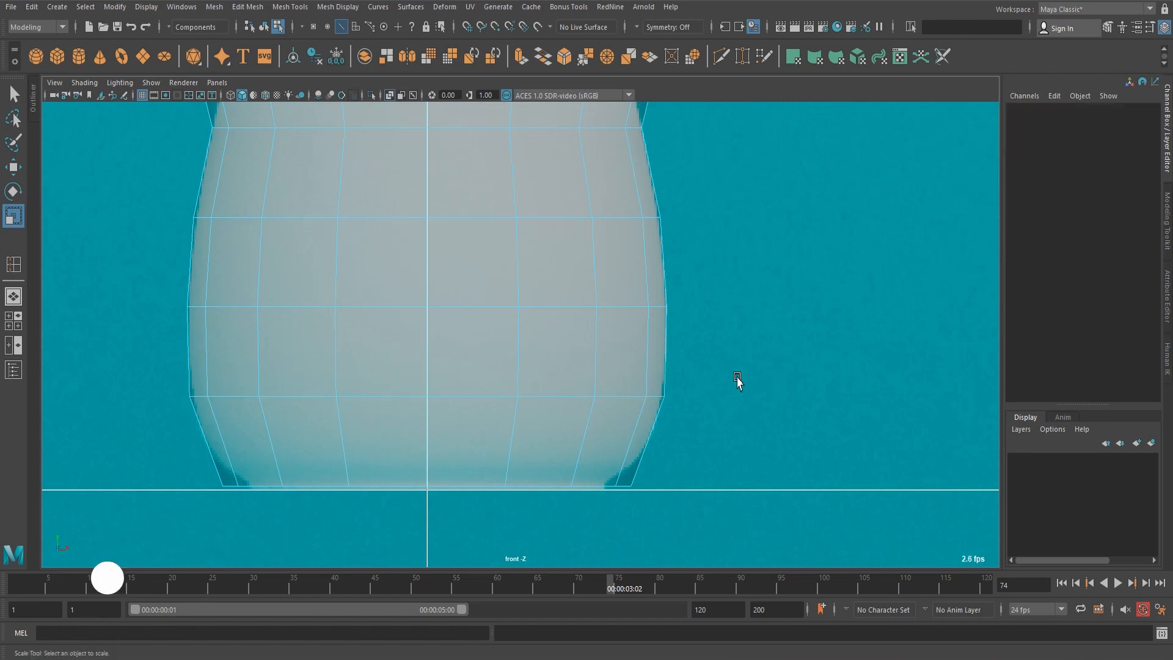
Scale the cylinder's top border edges inward horizontally to meet the reference pot's upper rim, and clear the selection.
middle_click_drag(715, 336, 699, 562, "alt")
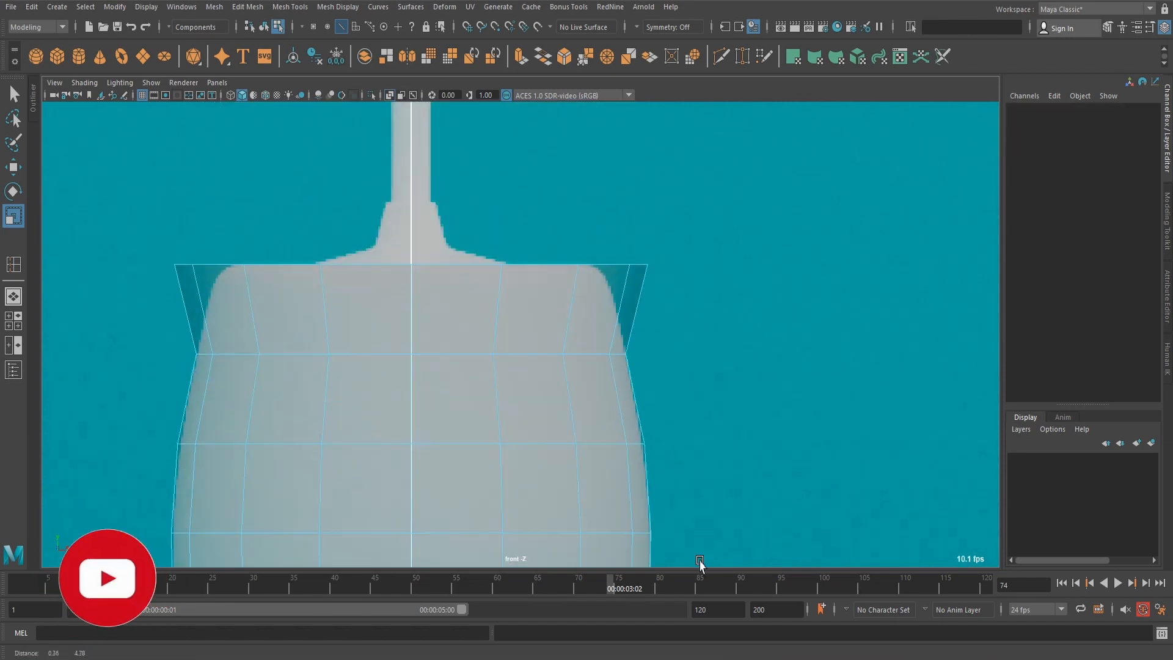
left_click(614, 265)
double_click(542, 264)
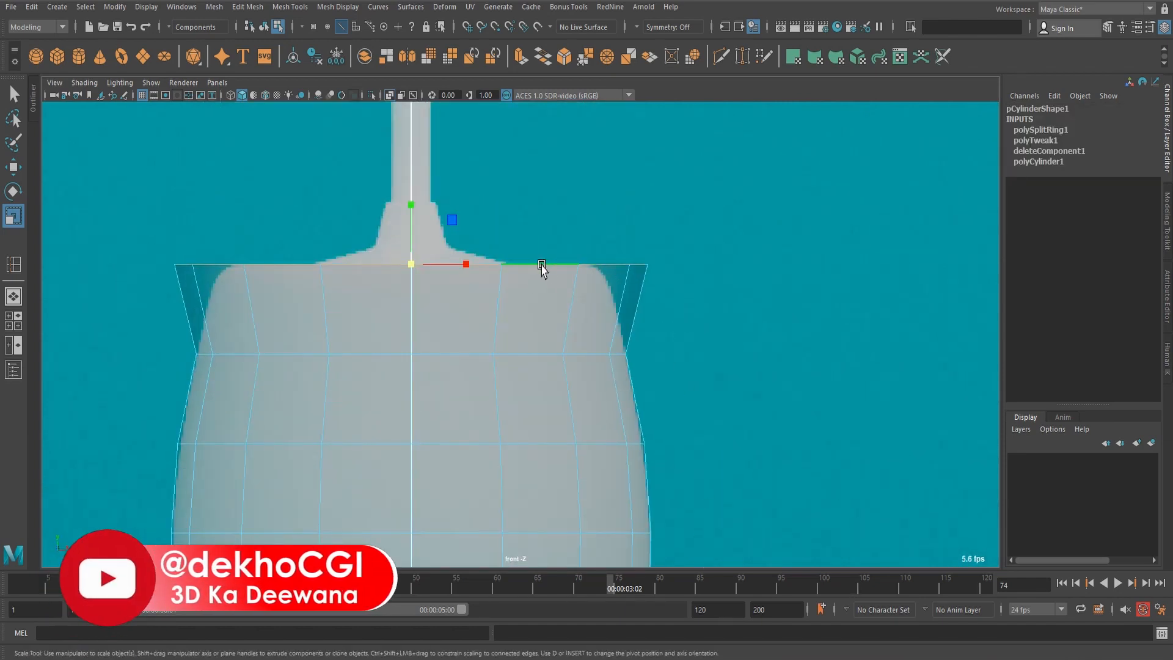
middle_click_drag(900, 251, 838, 245)
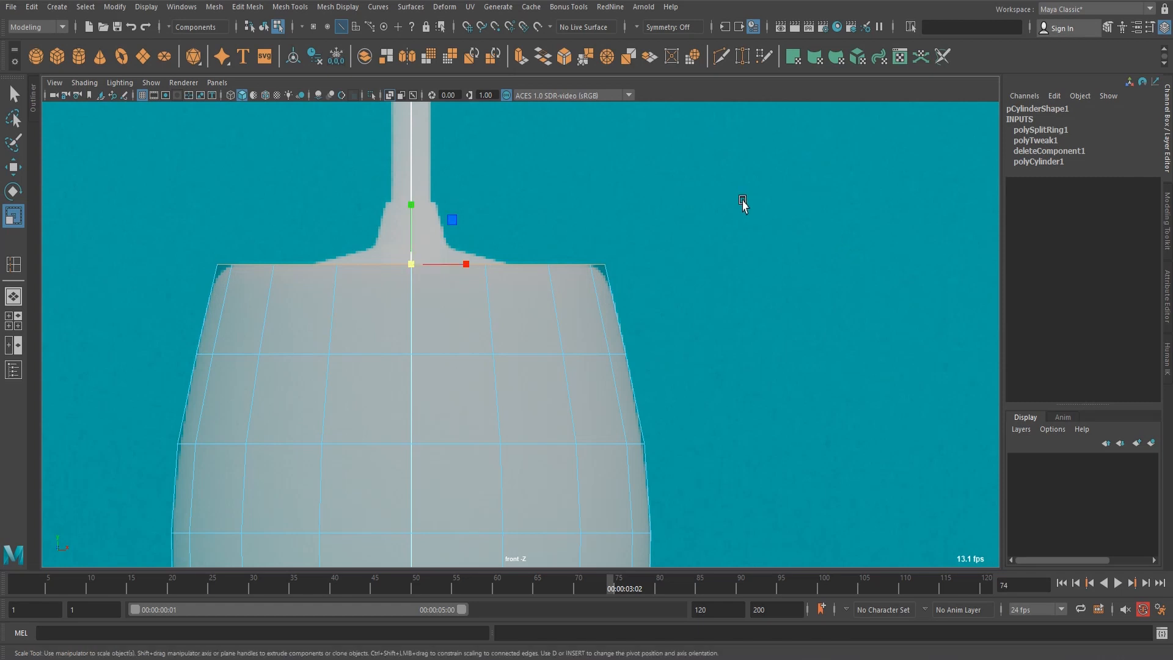
left_click(741, 199)
Compare the pot mesh with the reference outline in smooth preview, and return to the unsmoothed display.
scroll(650, 213, "down", 8)
middle_click_drag(643, 425, 644, 288, "alt")
scroll(608, 287, "up", 4)
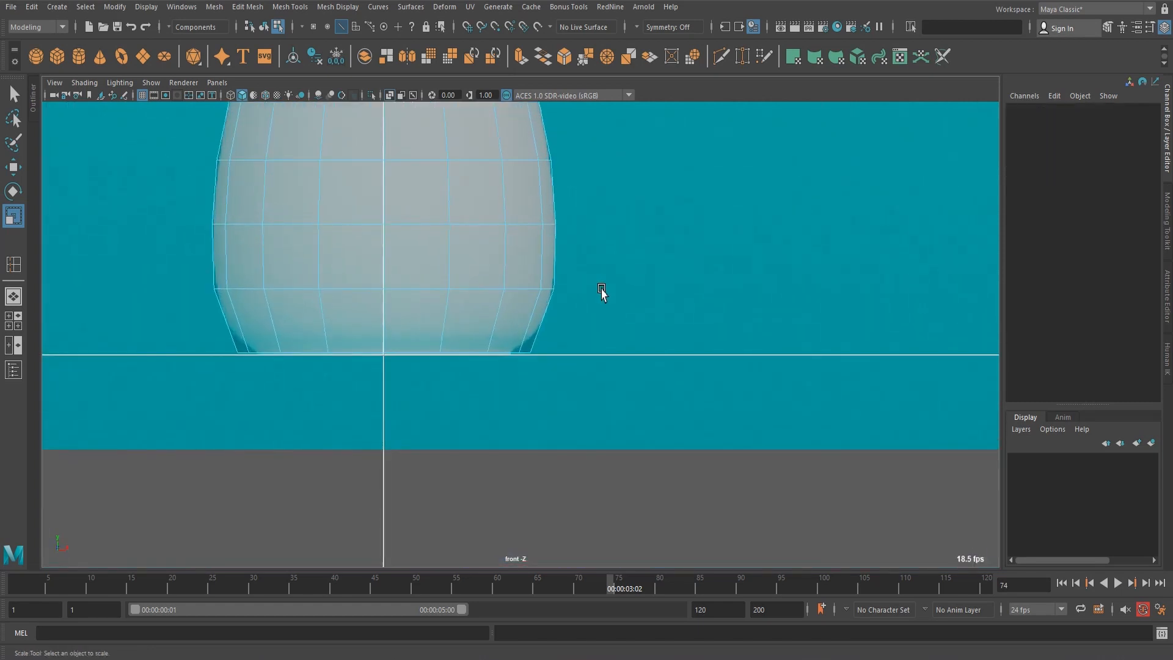
scroll(602, 292, "down", 2)
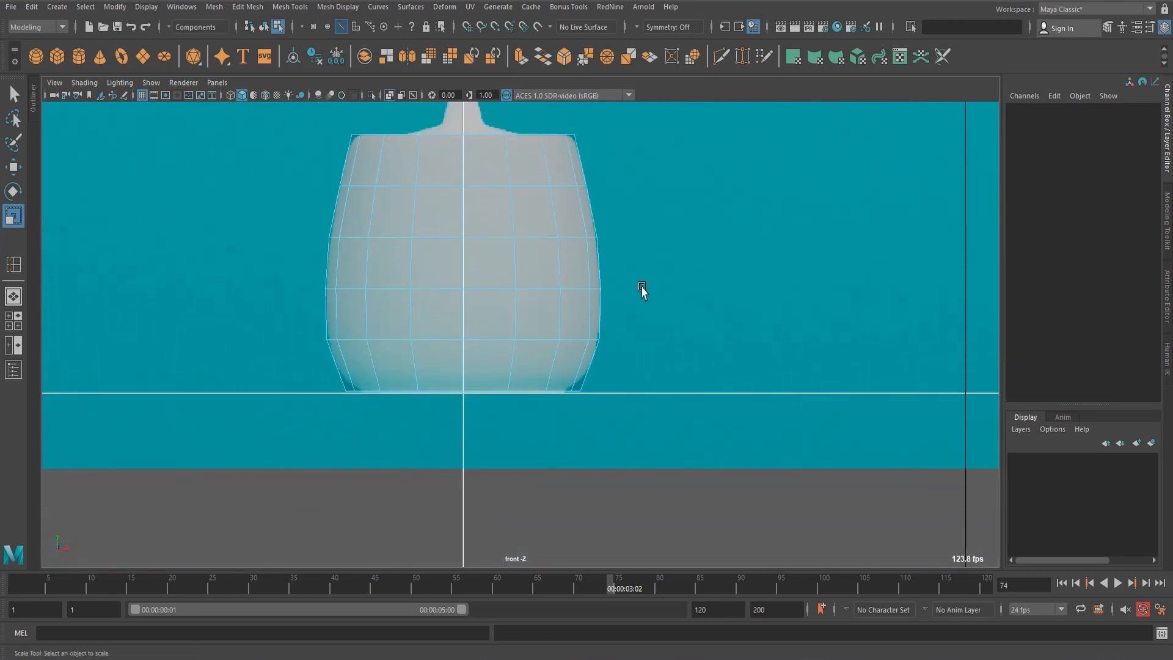
scroll(644, 288, "up", 3)
middle_click_drag(665, 244, 639, 352, "alt")
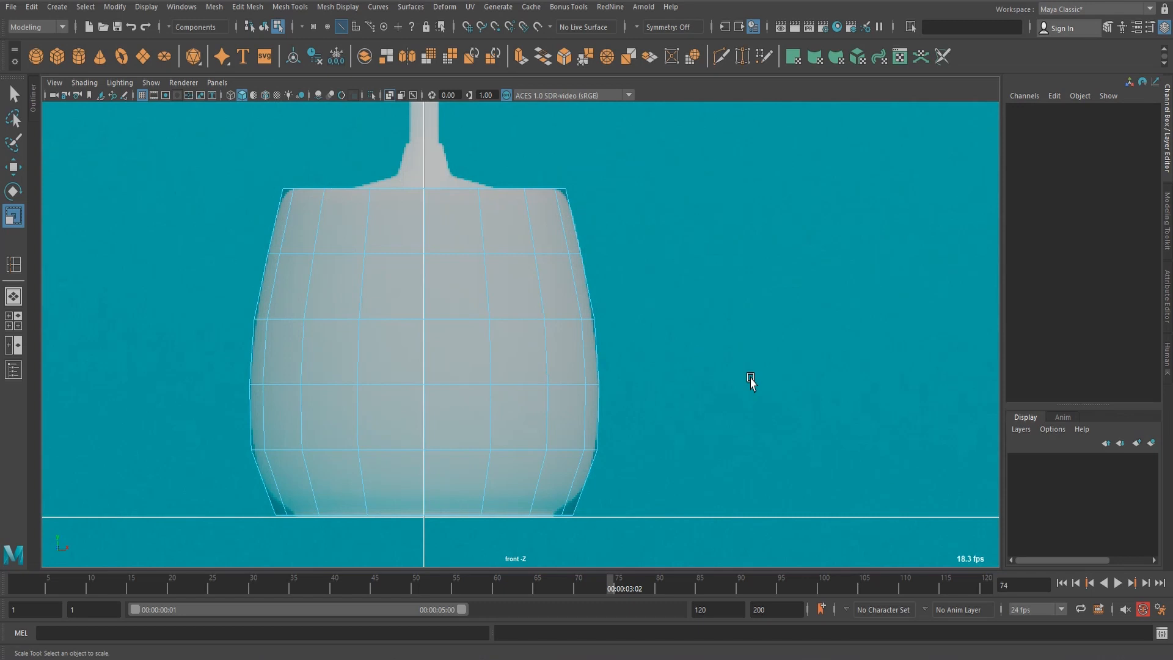
scroll(530, 369, "up", 2)
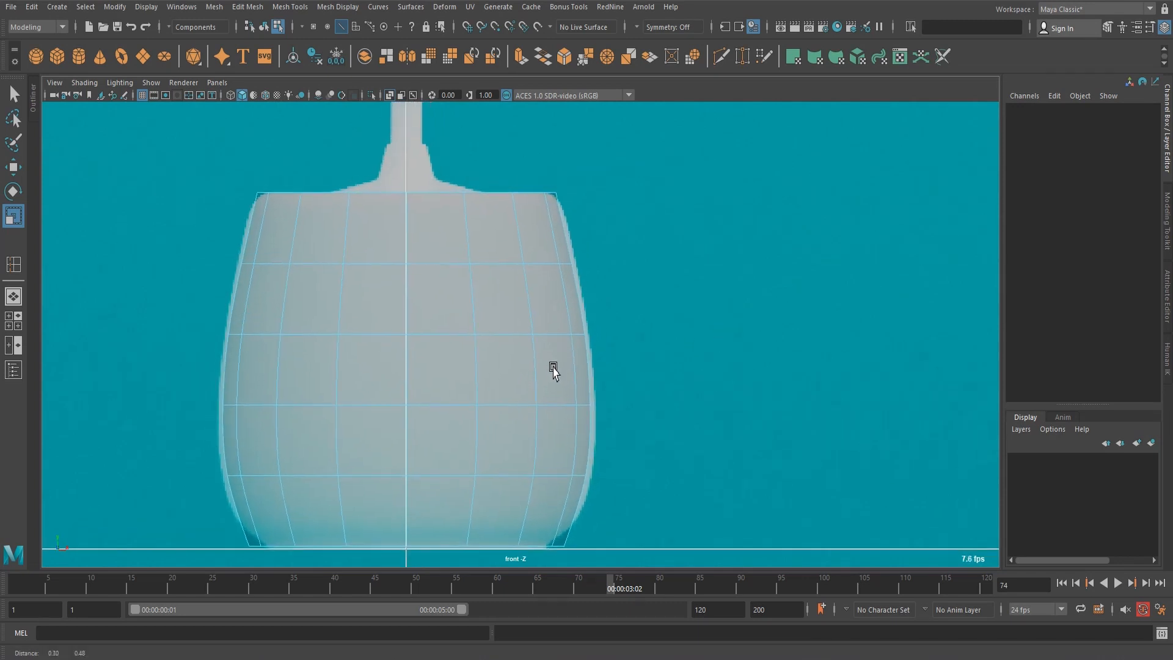
middle_click_drag(553, 367, 549, 374, "alt")
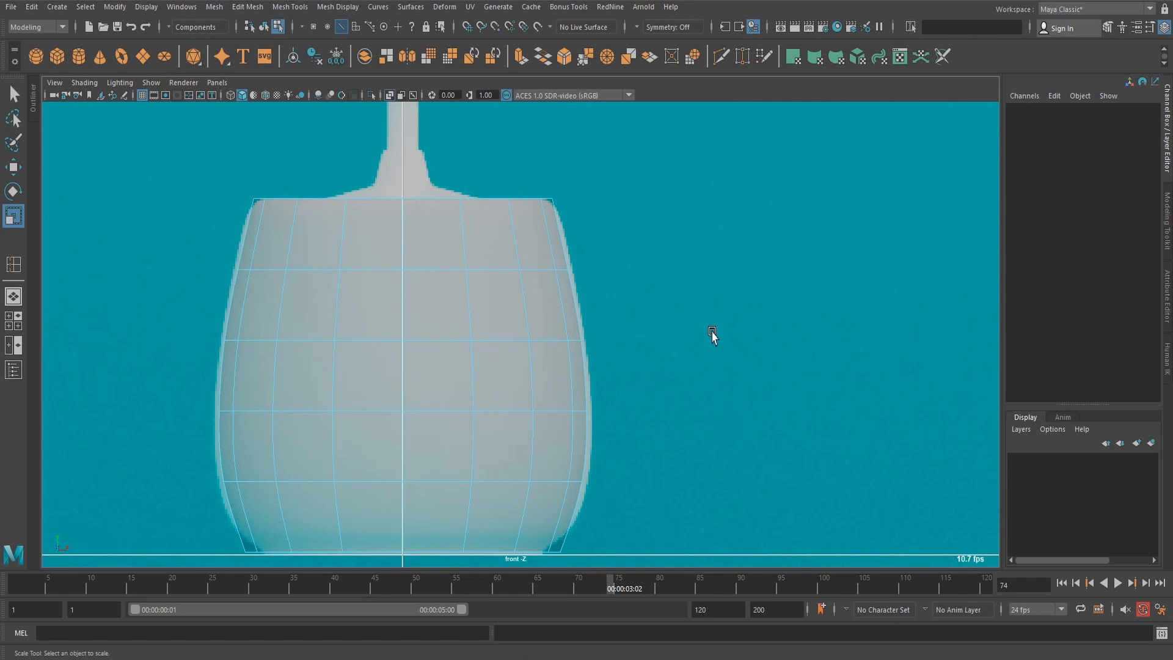
key("1")
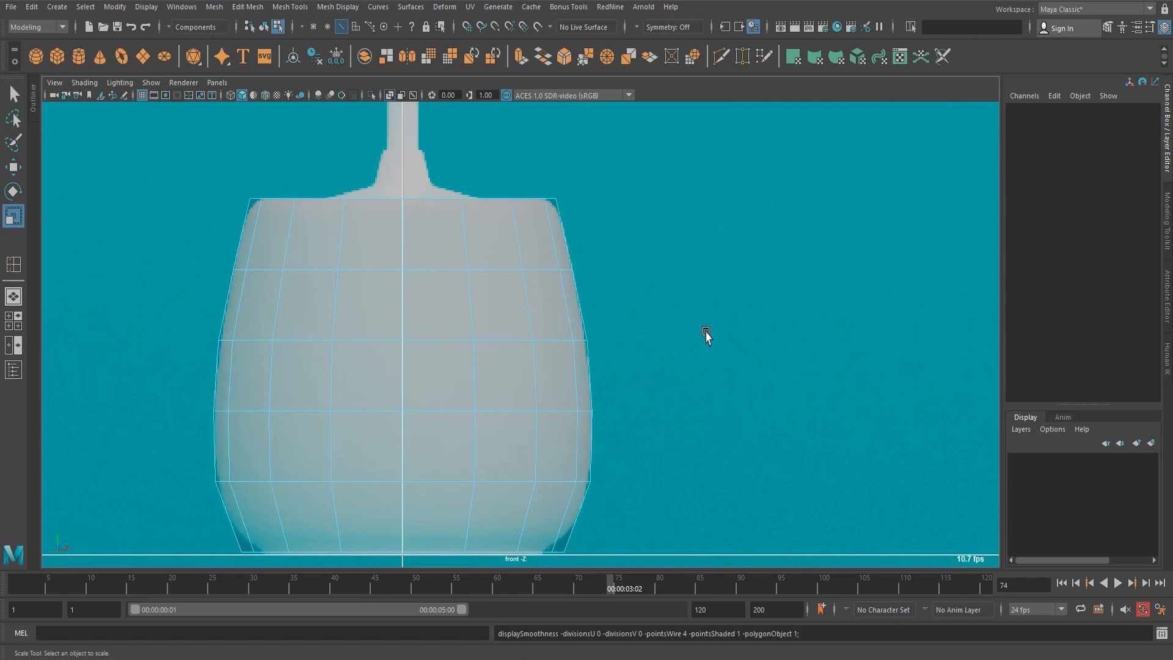
scroll(734, 267, "down", 1)
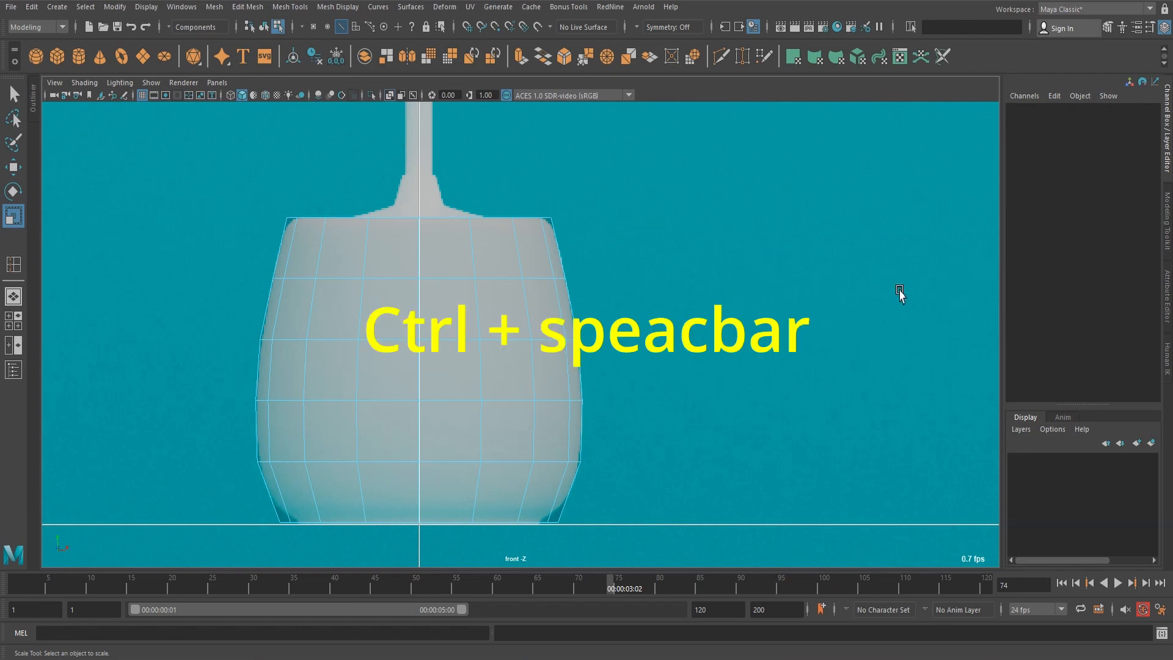
Maximize the workspace by hiding the interface elements, and limit the hotbox to the Modeling menu set.
key("ctrl+space")
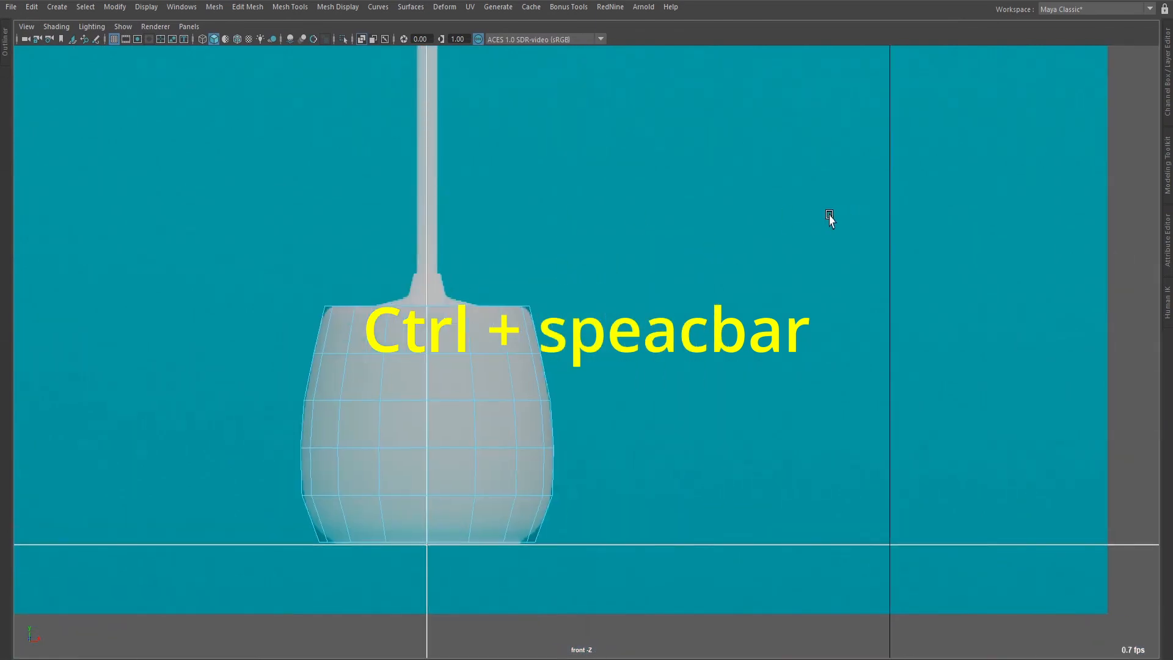
key("space")
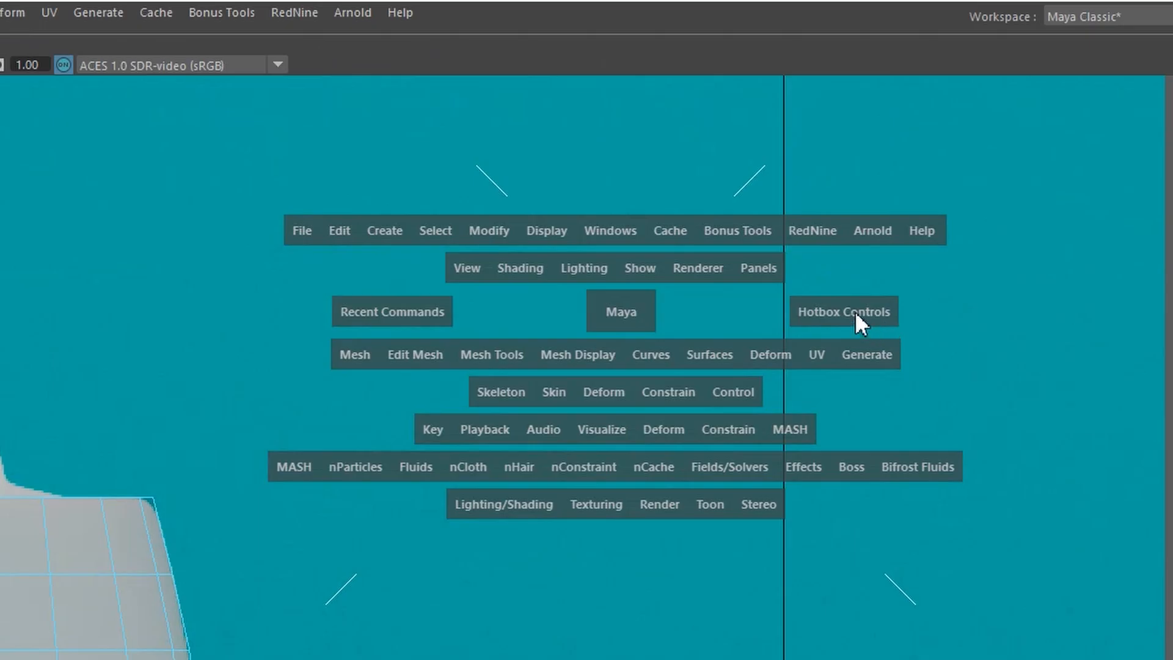
left_click_drag(948, 190, 912, 187)
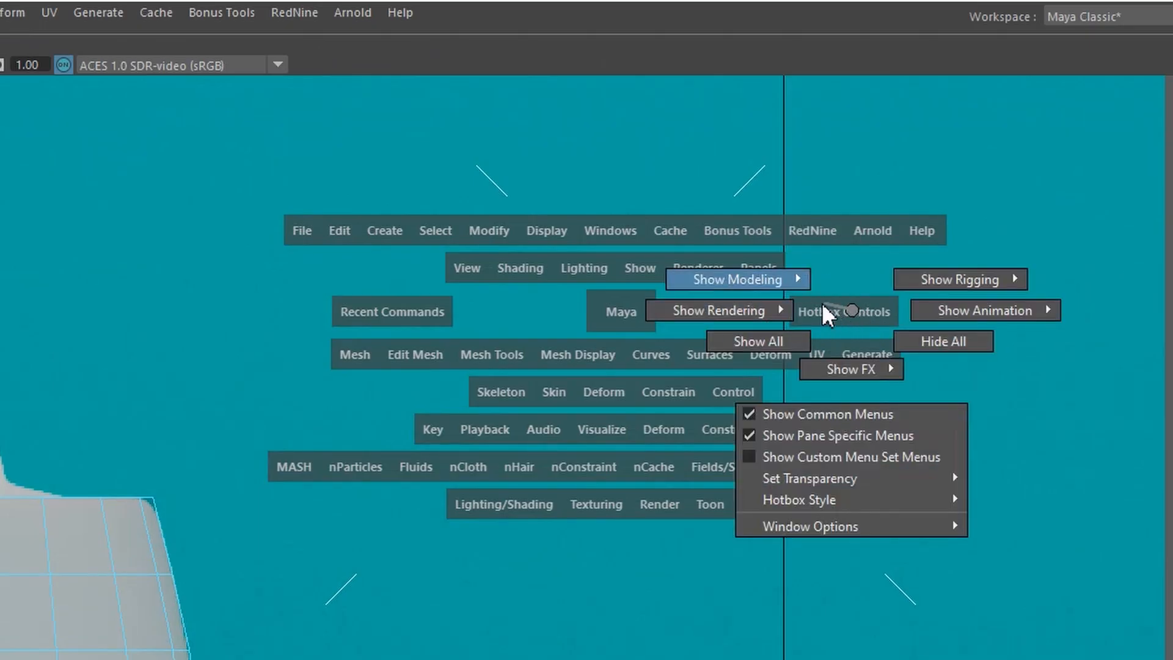
left_click_drag(817, 297, 746, 207)
Switch to a two-pane side-by-side layout with the front view framing the whole sign and the perspective view replacing the side view.
key("space")
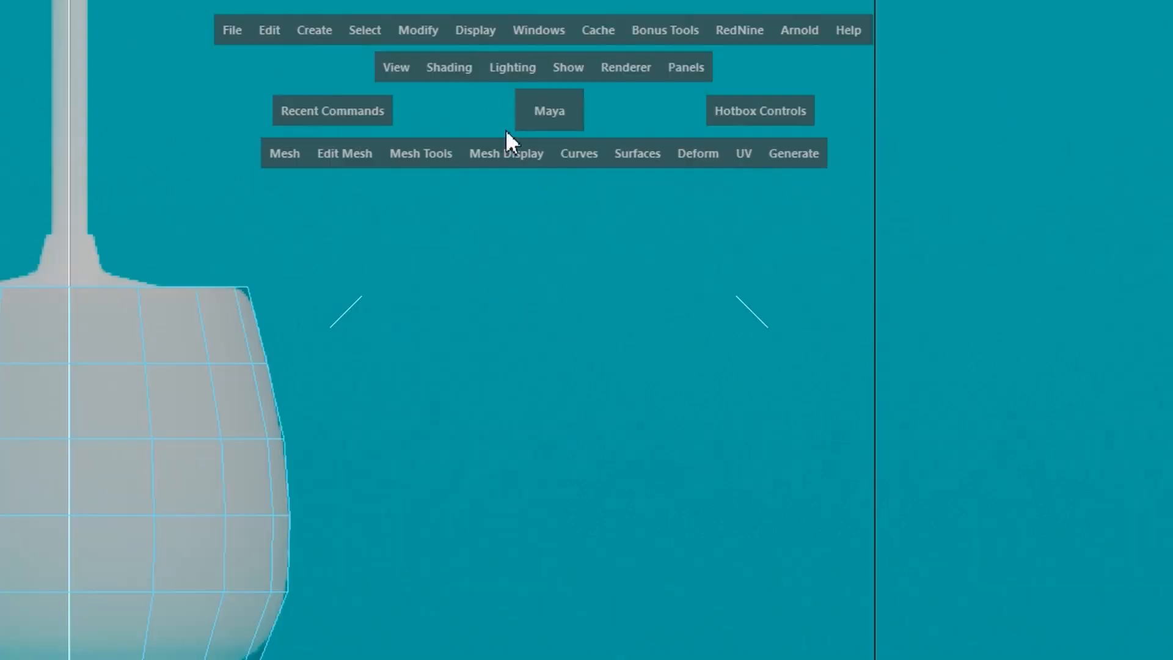
left_click_drag(694, 68, 973, 252)
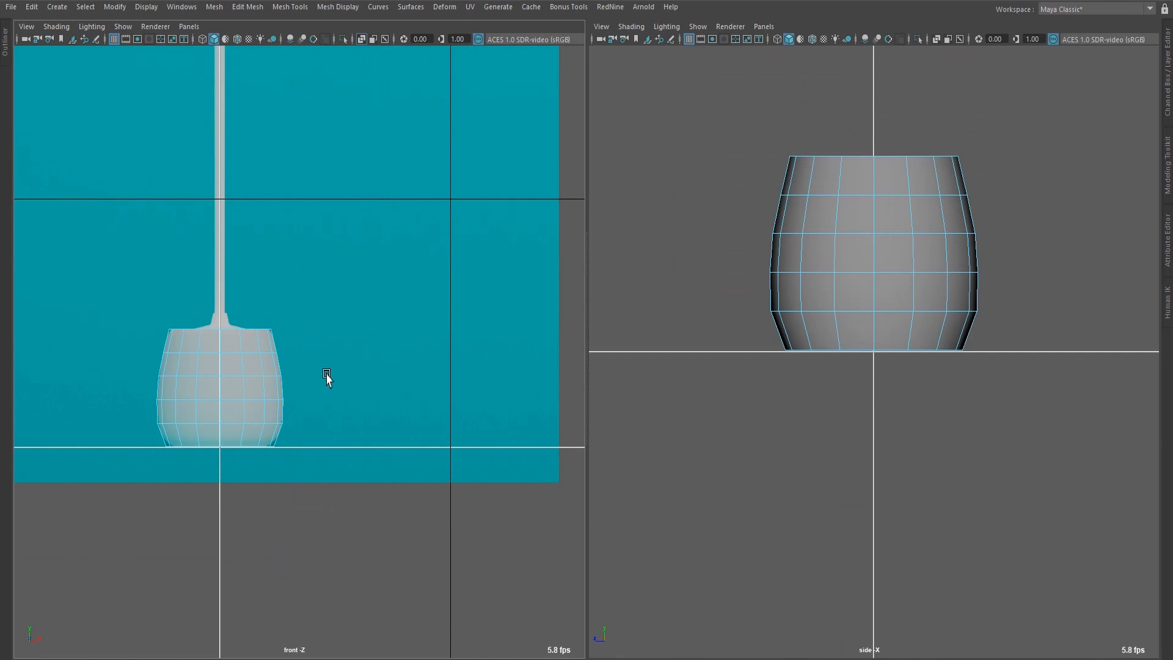
scroll(323, 372, "up", 1)
middle_click_drag(215, 344, 299, 490, "alt")
scroll(306, 483, "down", 2)
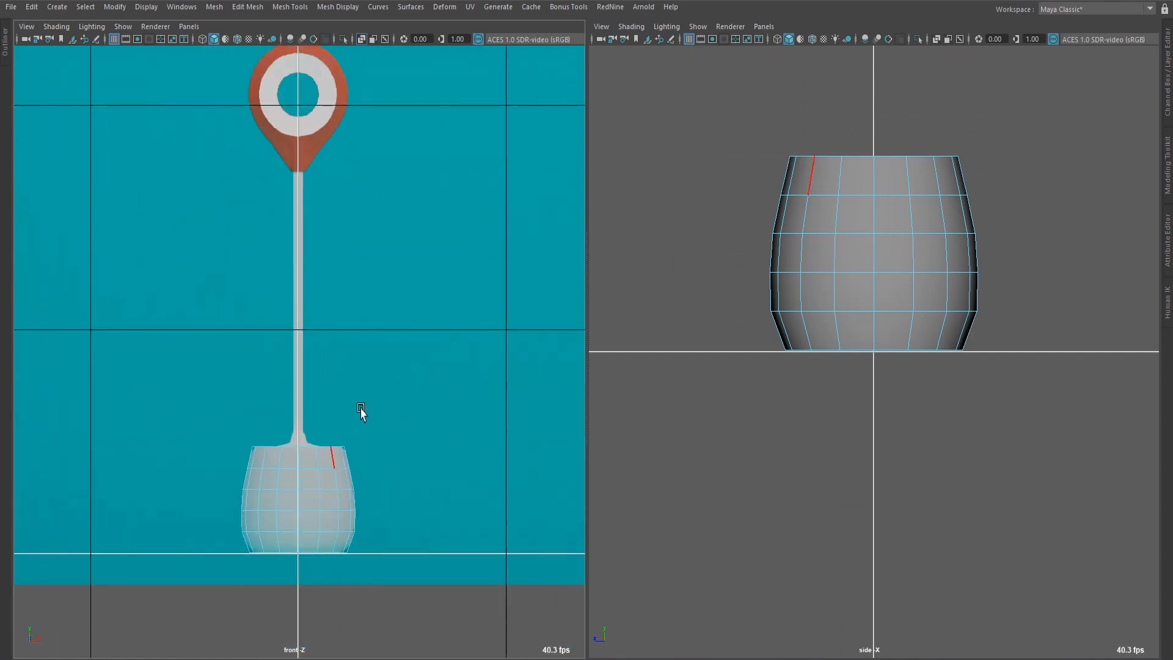
middle_click_drag(368, 374, 360, 403, "alt")
scroll(889, 379, "down", 1)
key("space")
left_click_drag(865, 419, 868, 384)
left_click_drag(806, 278, 616, 322, "alt")
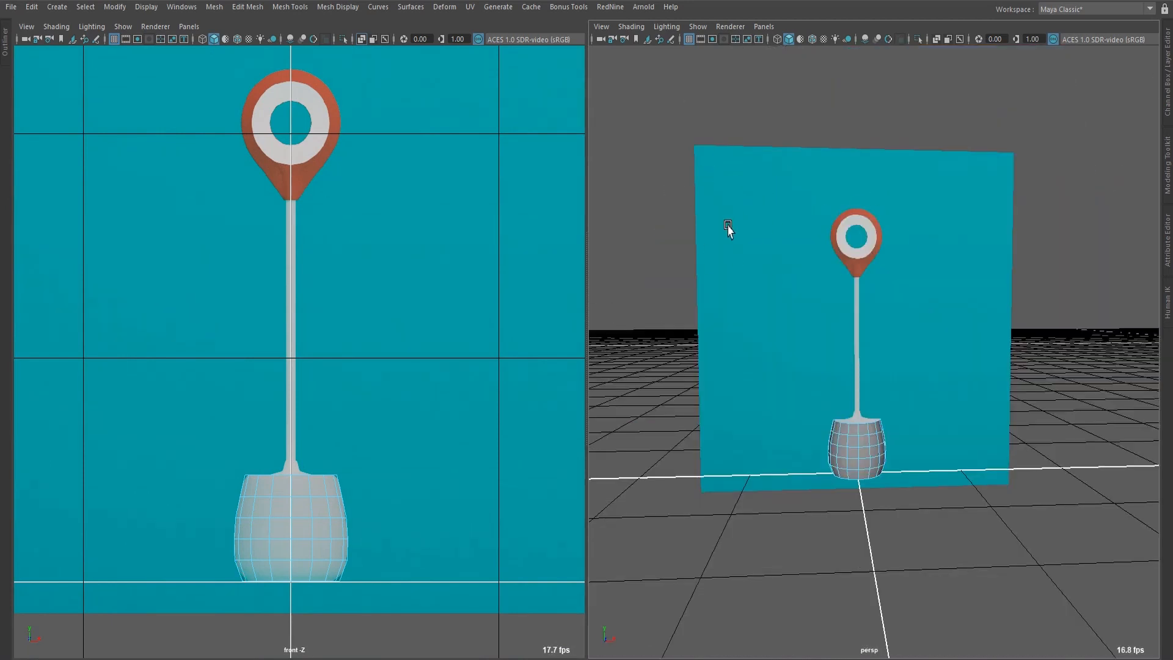
Isolate the pot mesh in the perspective view and frame its open interior from above.
key("ctrl+1")
scroll(949, 320, "up", 4)
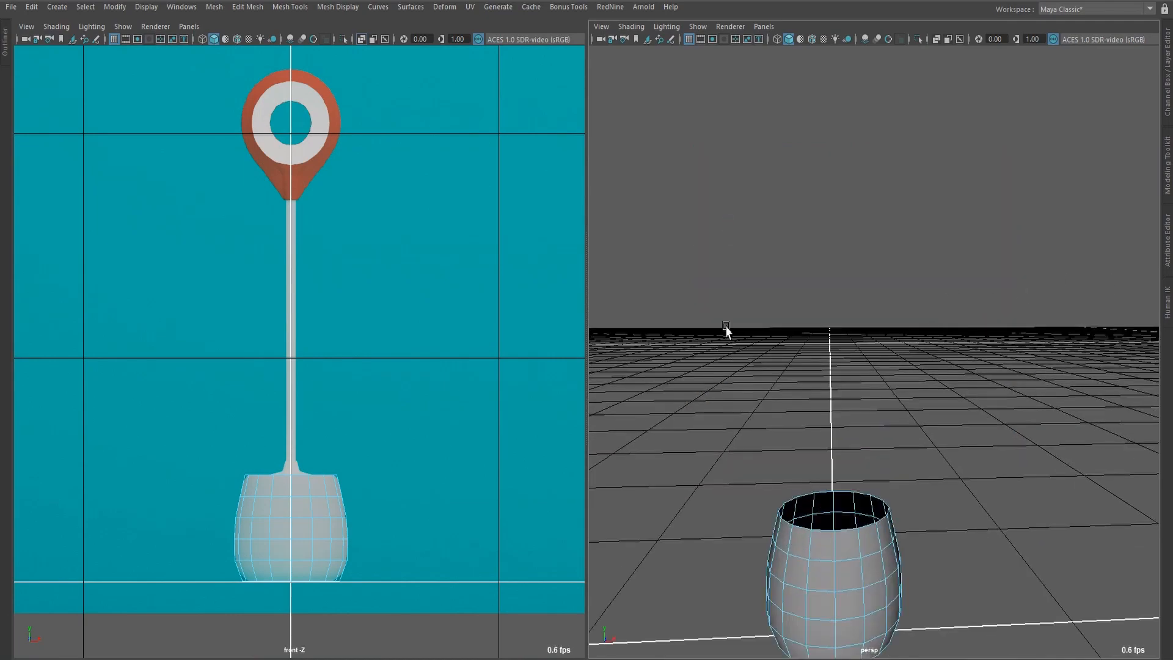
scroll(847, 289, "down", 4)
left_click_drag(861, 301, 966, 367, "alt")
scroll(890, 438, "up", 5)
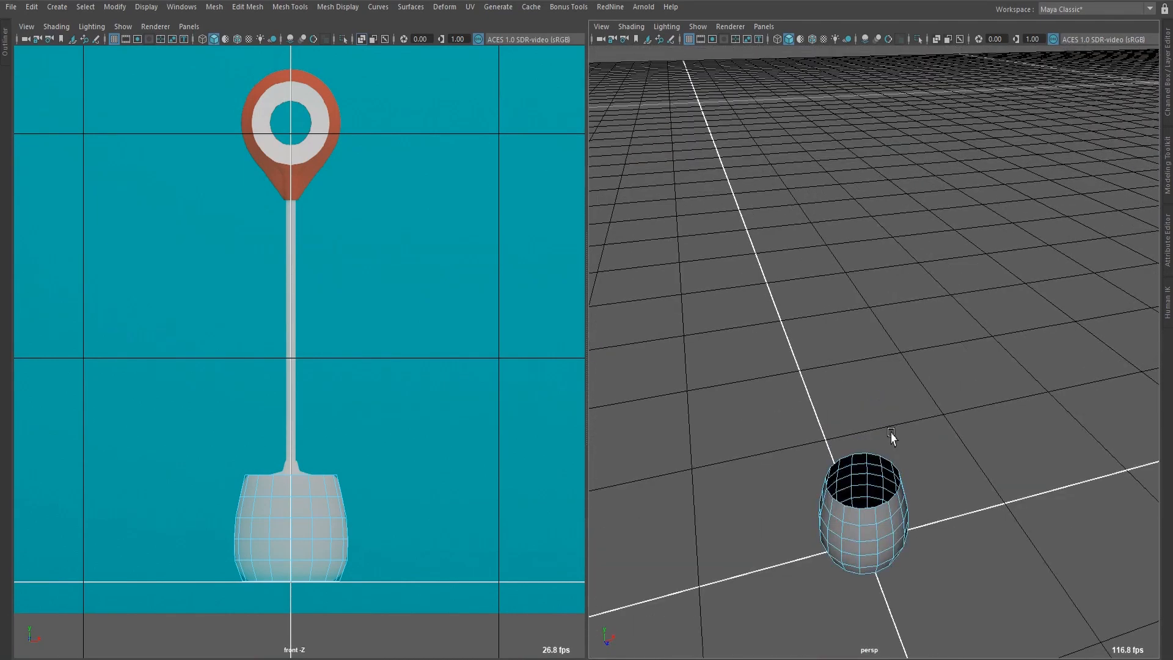
left_click_drag(890, 466, 924, 443, "alt")
middle_click_drag(925, 442, 918, 288, "alt")
scroll(917, 288, "up", 4)
left_click_drag(918, 292, 906, 379, "alt")
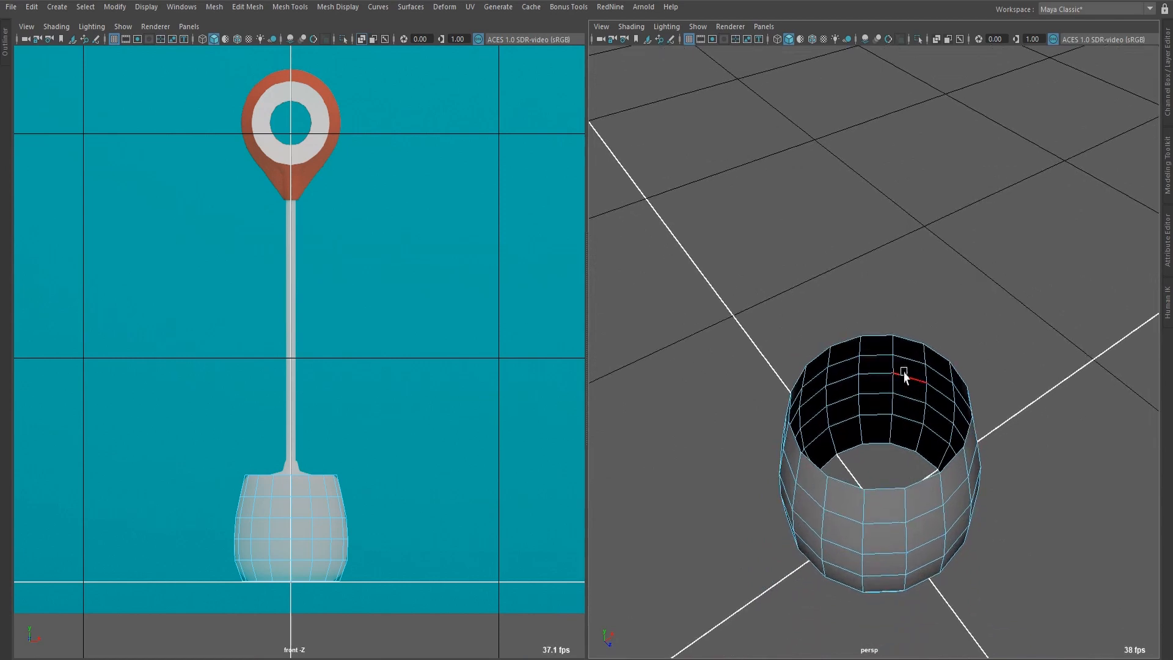
Extrude the pot's bottom border edge loop inward with a thickness of -4.32, leaving a small central hole.
scroll(898, 355, "up", 3)
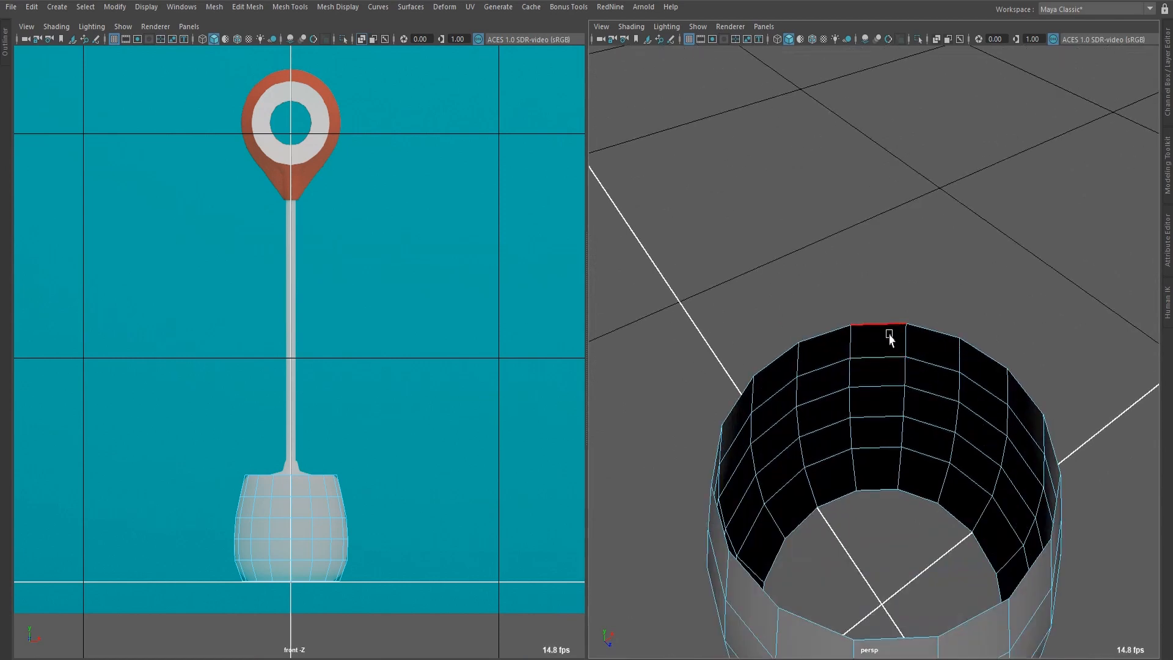
double_click(875, 489)
scroll(878, 487, "down", 5)
left_click_drag(880, 486, 924, 326, "alt")
key("ctrl+e")
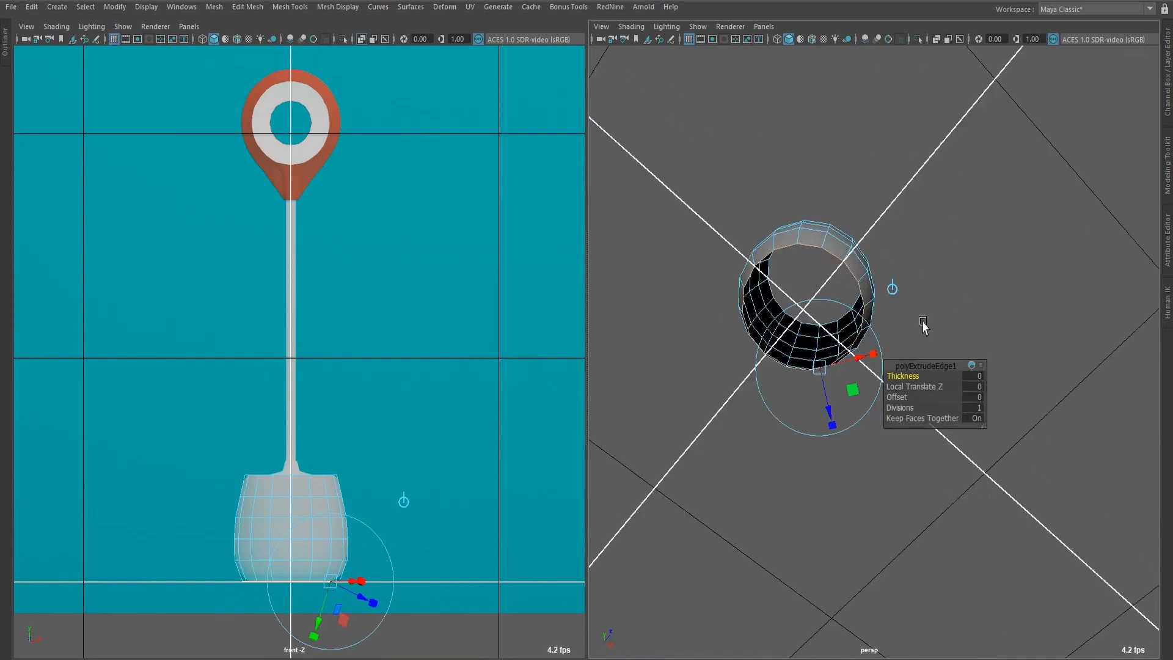
left_click(892, 287)
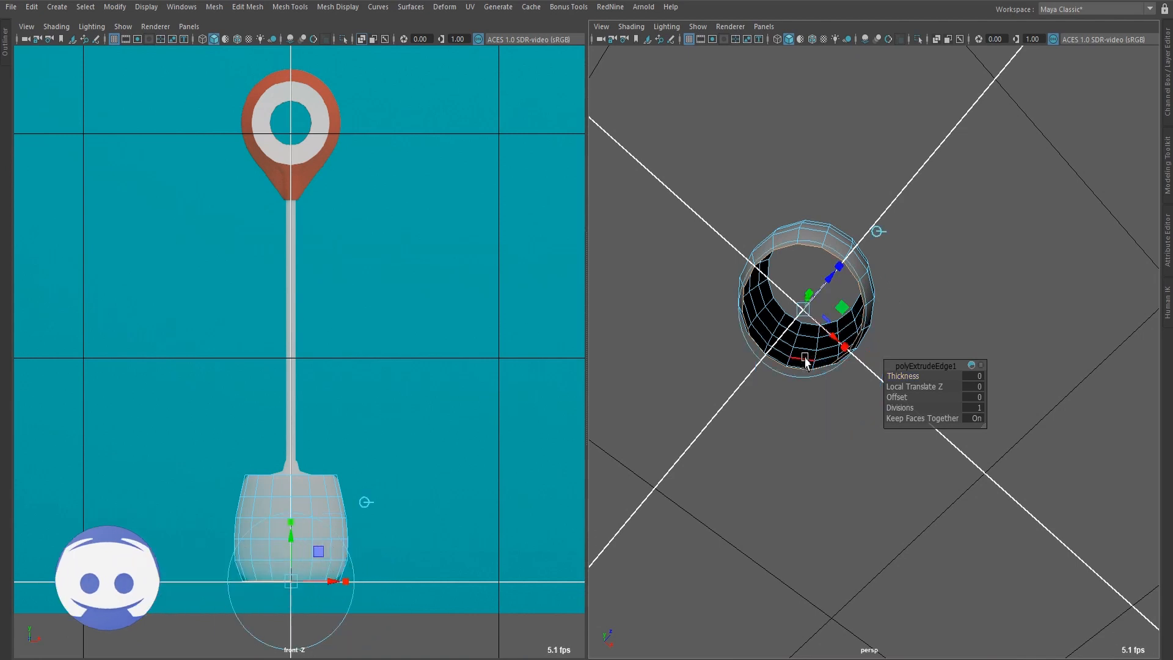
left_click(903, 376)
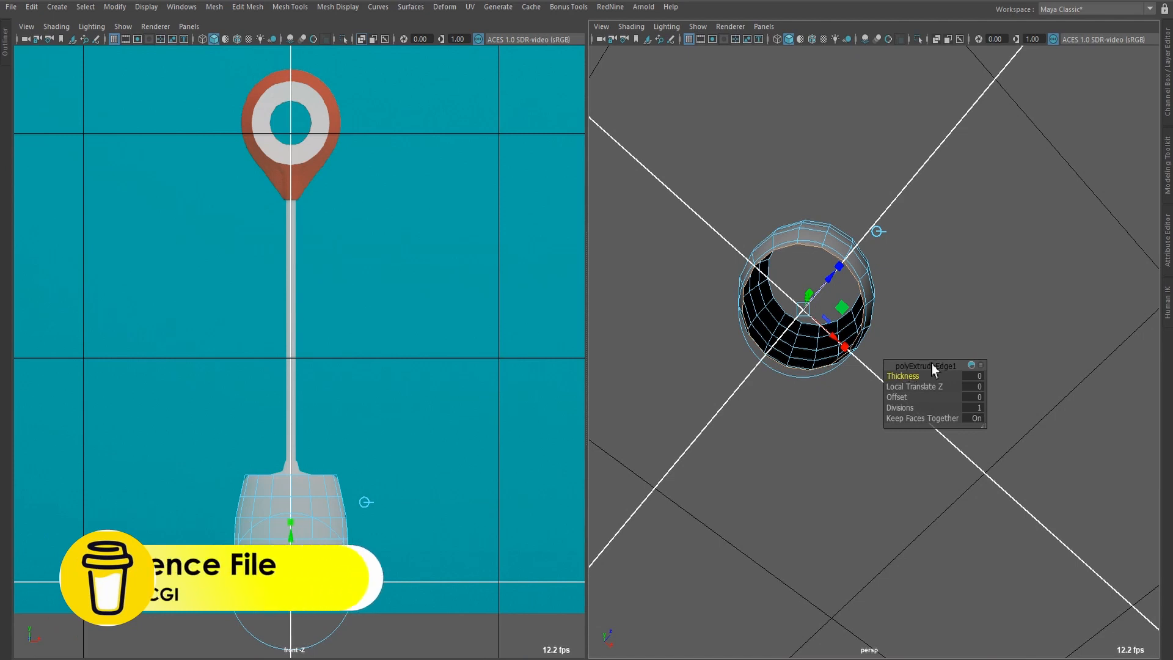
scroll(929, 303, "up", 3)
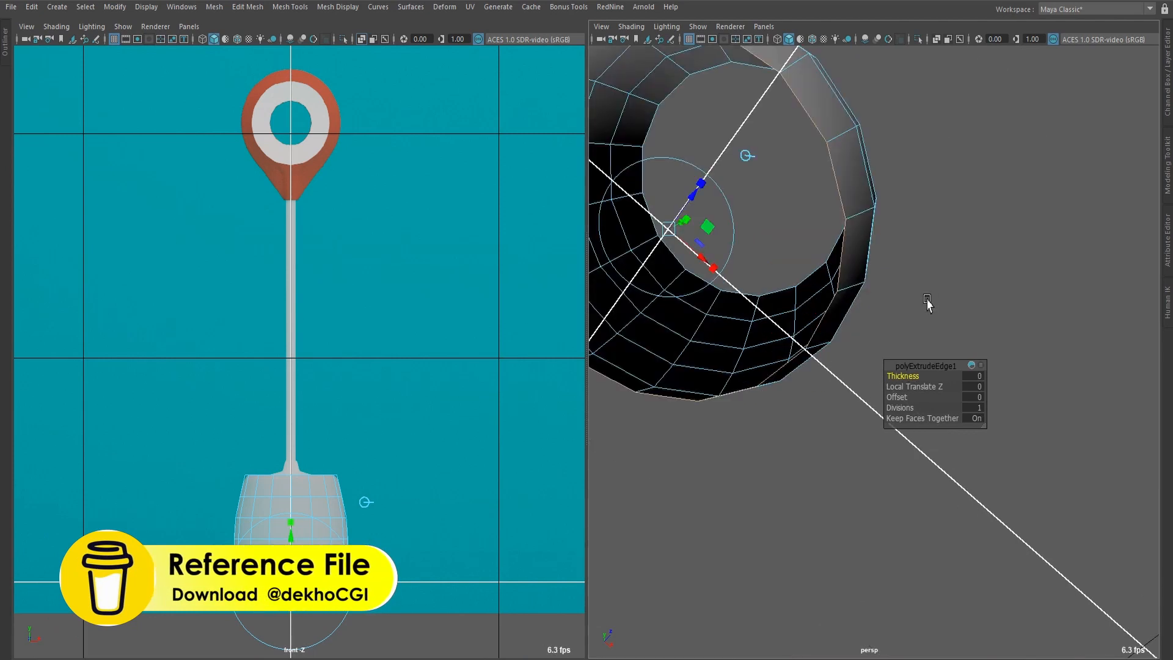
middle_click_drag(978, 276, 875, 270)
scroll(950, 270, "down", 3)
left_click_drag(952, 270, 1084, 351, "alt")
middle_click_drag(1083, 352, 938, 363)
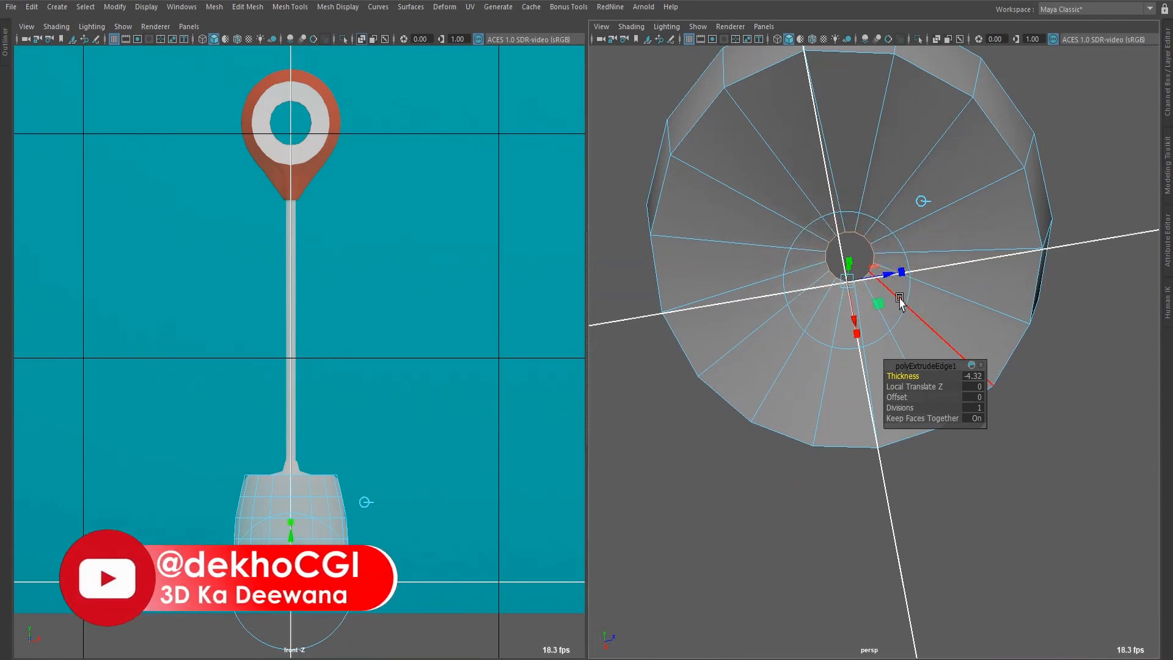
Move the extruded inner edge loop down to the ground line so the pot's base is flat.
scroll(953, 284, "down", 2)
left_click_drag(953, 282, 781, 345, "alt")
scroll(196, 428, "up", 8)
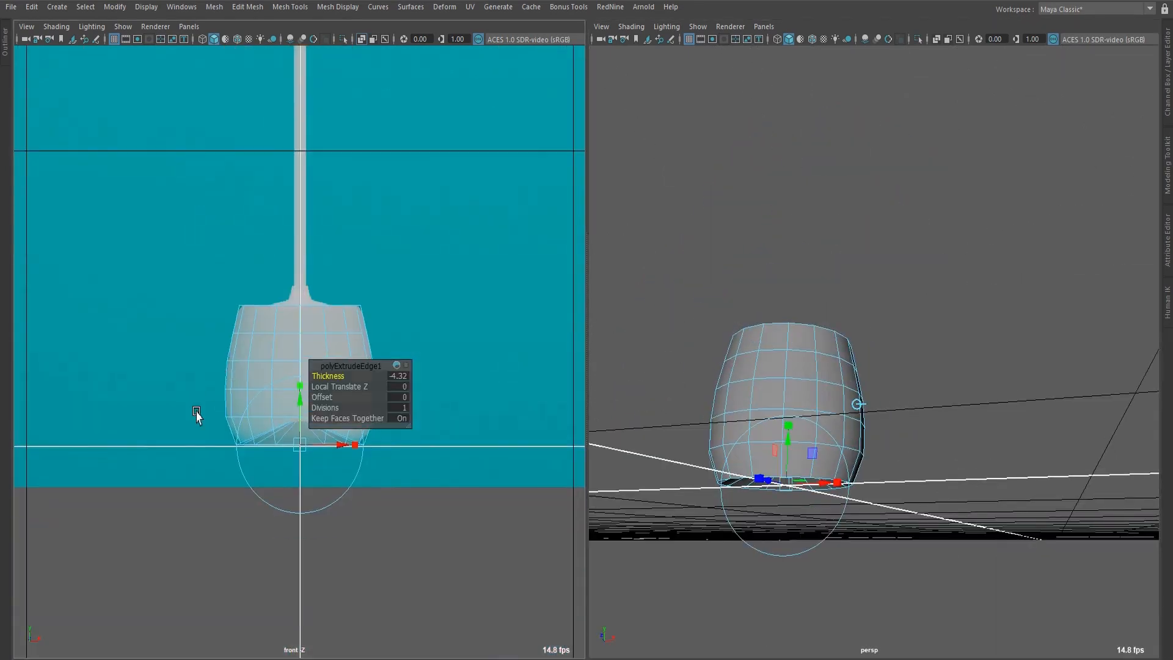
middle_click_drag(331, 501, 287, 491, "alt")
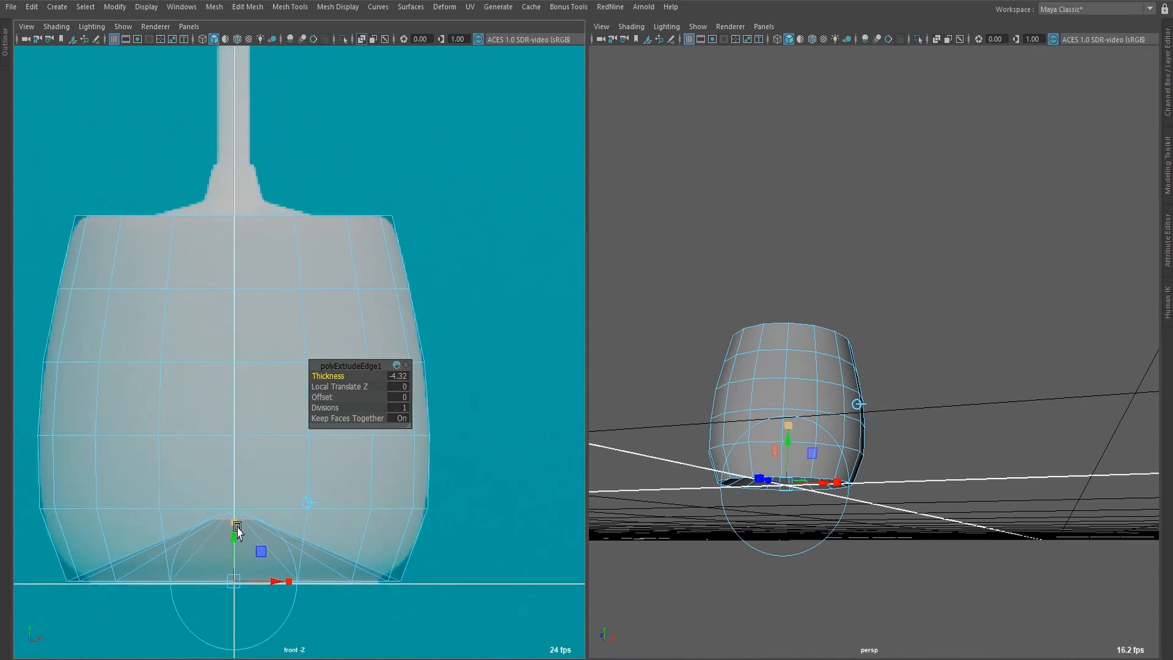
key("w")
left_click_drag(234, 470, 234, 532)
scroll(820, 508, "up", 6)
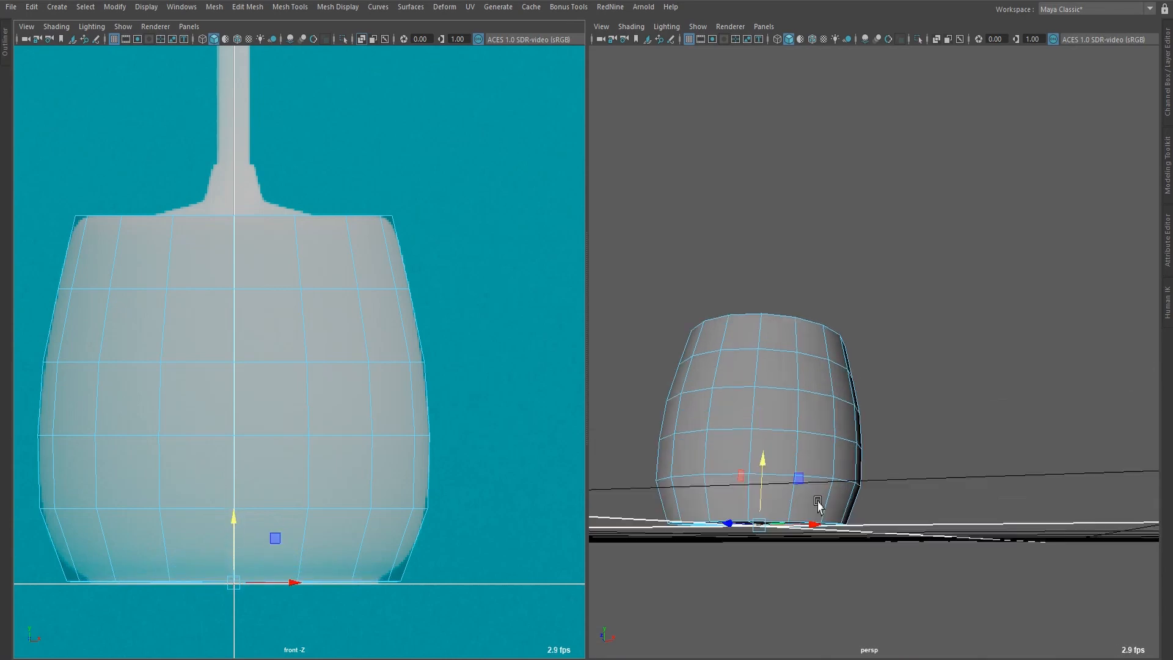
Insert a centred edge loop on the pot's underside, midway between the outer rim and the central hole.
middle_click_drag(814, 565, 901, 435, "alt")
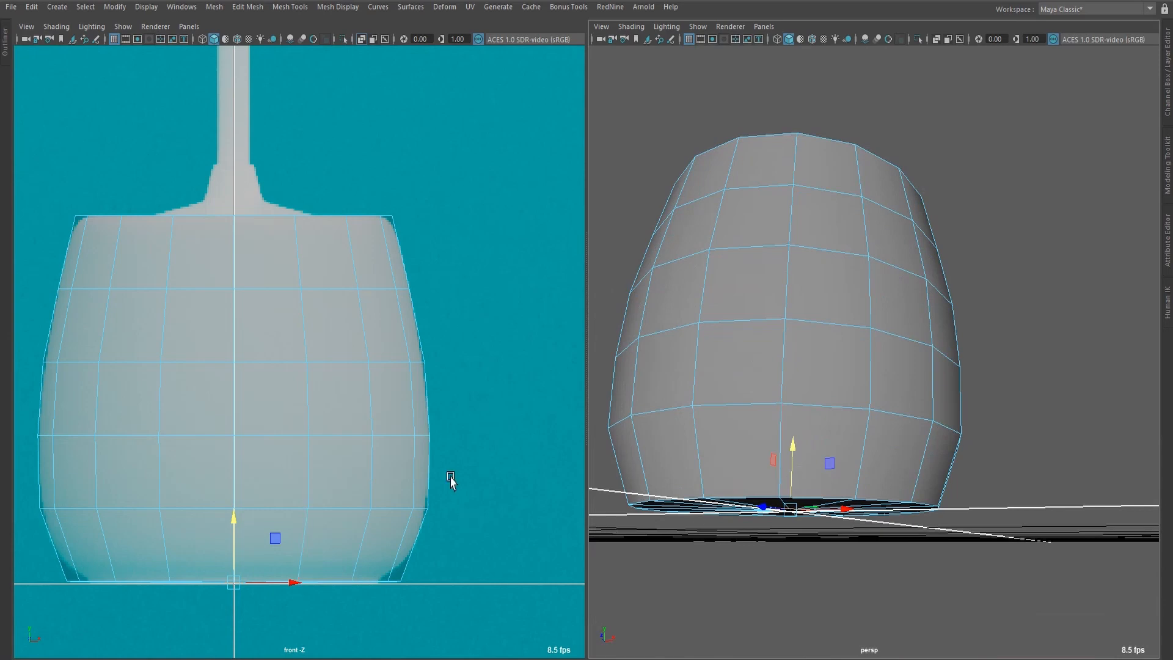
scroll(864, 403, "down", 5)
left_click_drag(864, 404, 831, 342, "alt")
scroll(829, 382, "up", 7)
left_click_drag(829, 383, 935, 414, "alt")
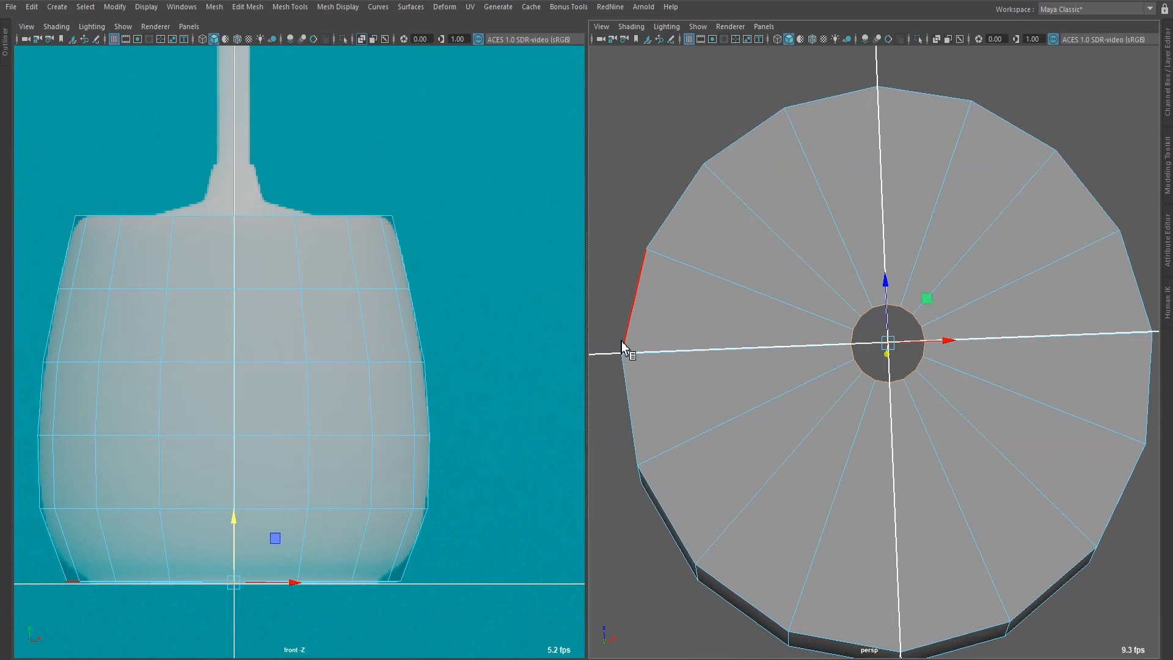
right_click_drag(757, 278, 690, 279, "shift")
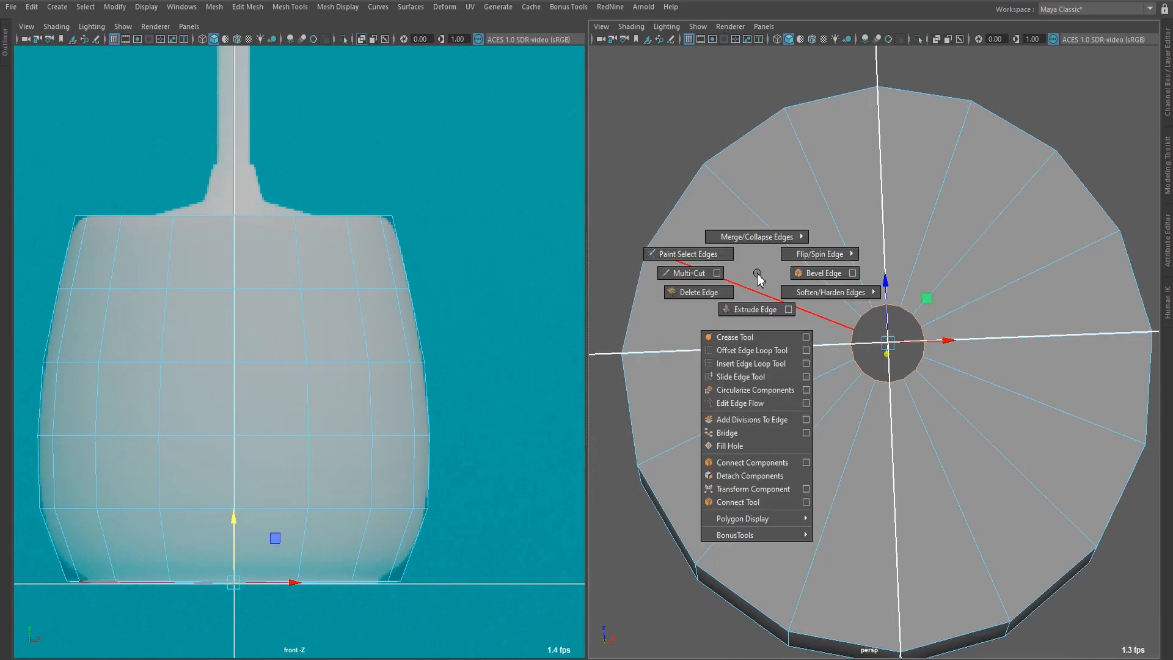
right_click_drag(553, 183, 553, 183, "shift")
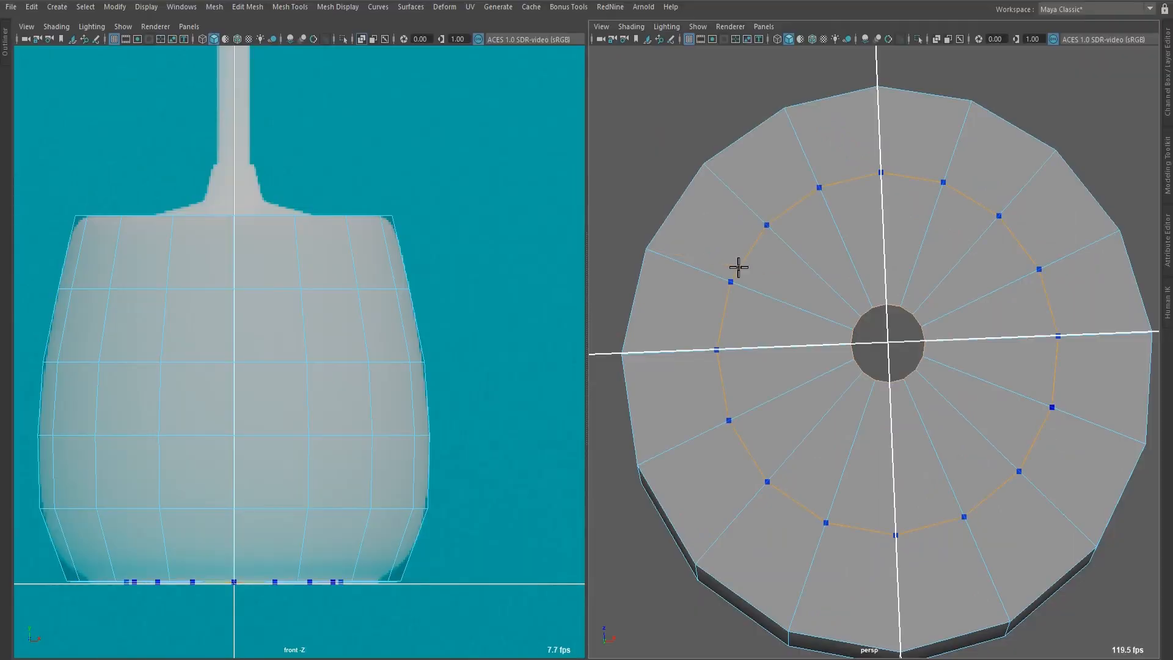
middle_click(739, 267, "ctrl")
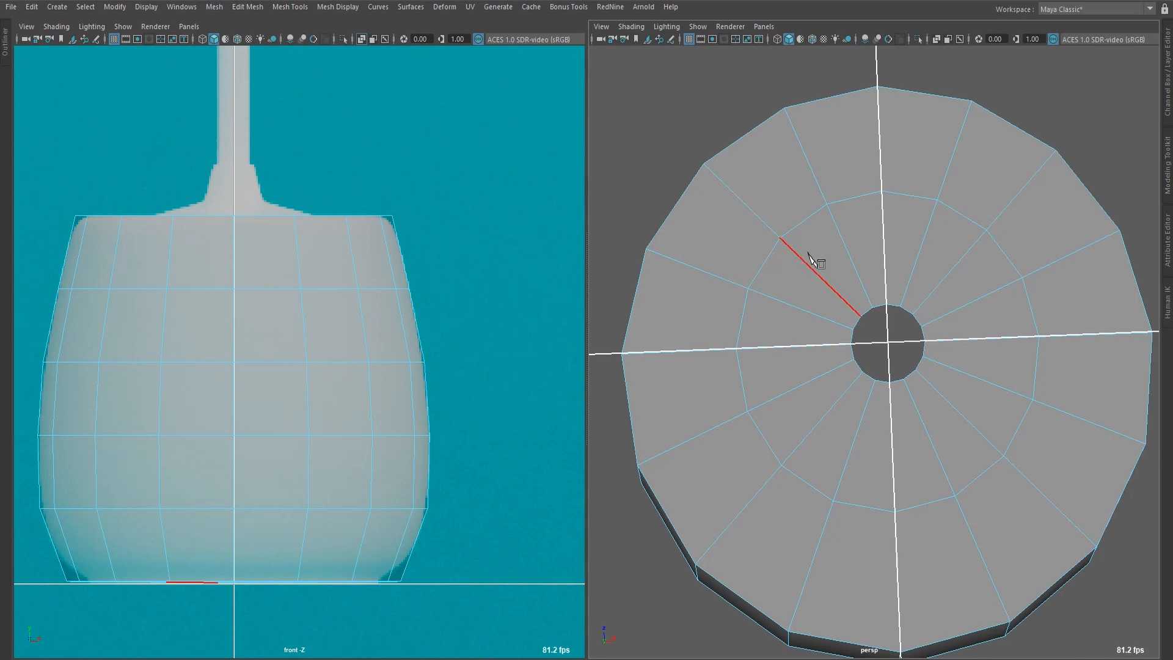
key("q")
Close the central opening in the pot's base by applying Fill Hole to its border edge loop.
scroll(835, 314, "up", 8)
middle_click_drag(850, 318, 847, 381, "alt")
scroll(847, 379, "down", 6)
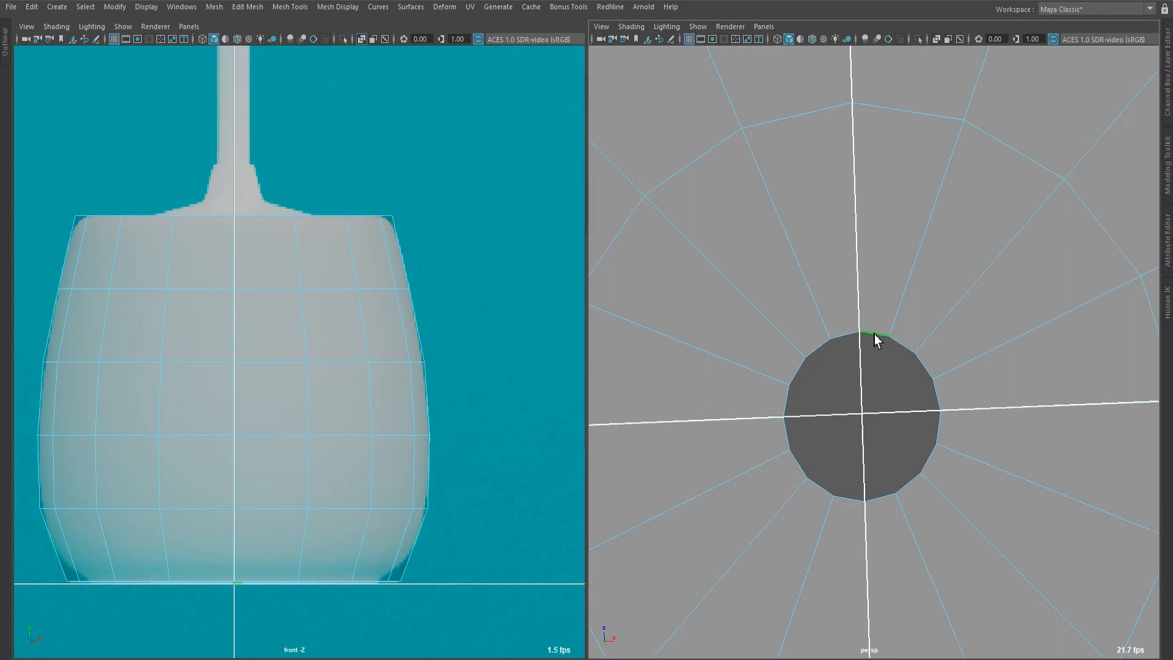
left_click(797, 230)
right_click_drag(807, 219, 814, 396, "shift")
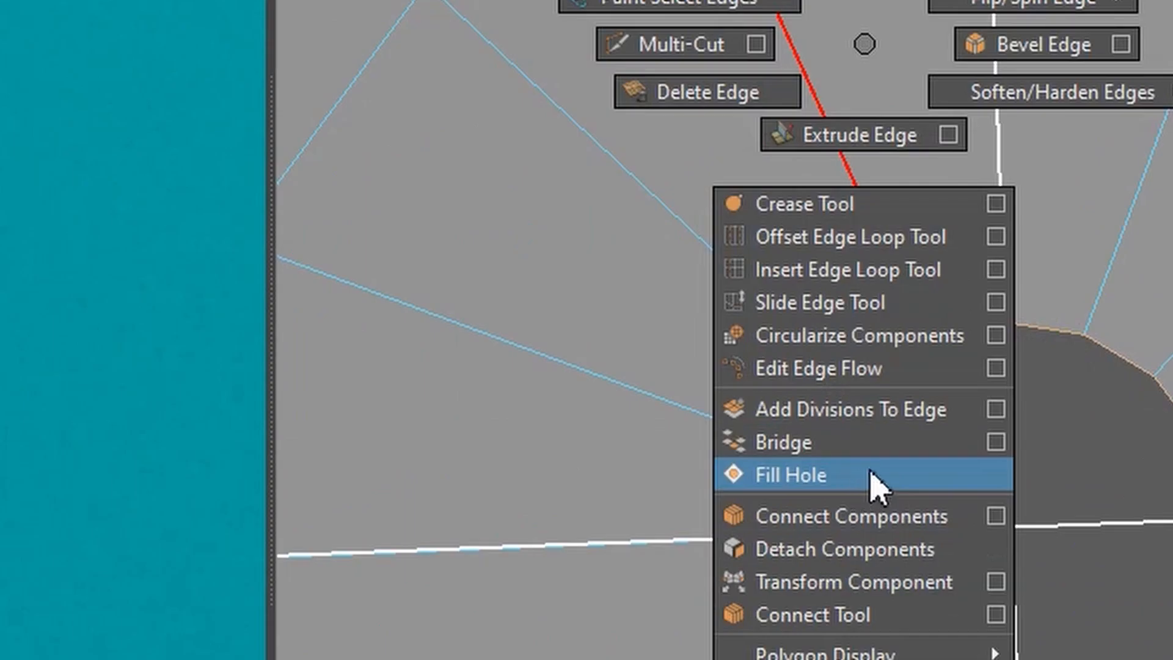
right_click_drag(873, 483, 874, 484, "shift")
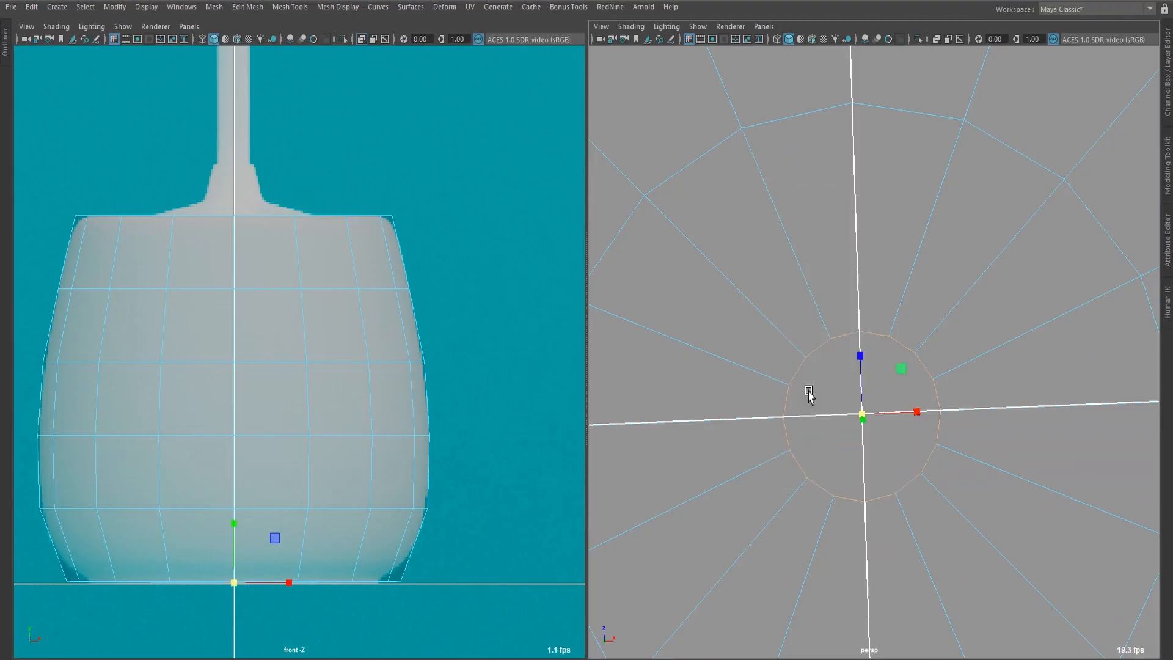
Cut two parallel edges across the filled central cap of the pot's underside with Multi-Cut, joining opposite rim vertices either side of the centre.
scroll(837, 297, "down", 5)
left_click_drag(836, 298, 886, 345, "alt")
scroll(890, 348, "up", 3)
scroll(890, 348, "up", 2)
middle_click_drag(890, 349, 840, 364, "alt")
scroll(799, 352, "down", 5)
left_click_drag(849, 376, 818, 392, "alt")
scroll(818, 392, "up", 6)
middle_click_drag(840, 385, 994, 325, "alt")
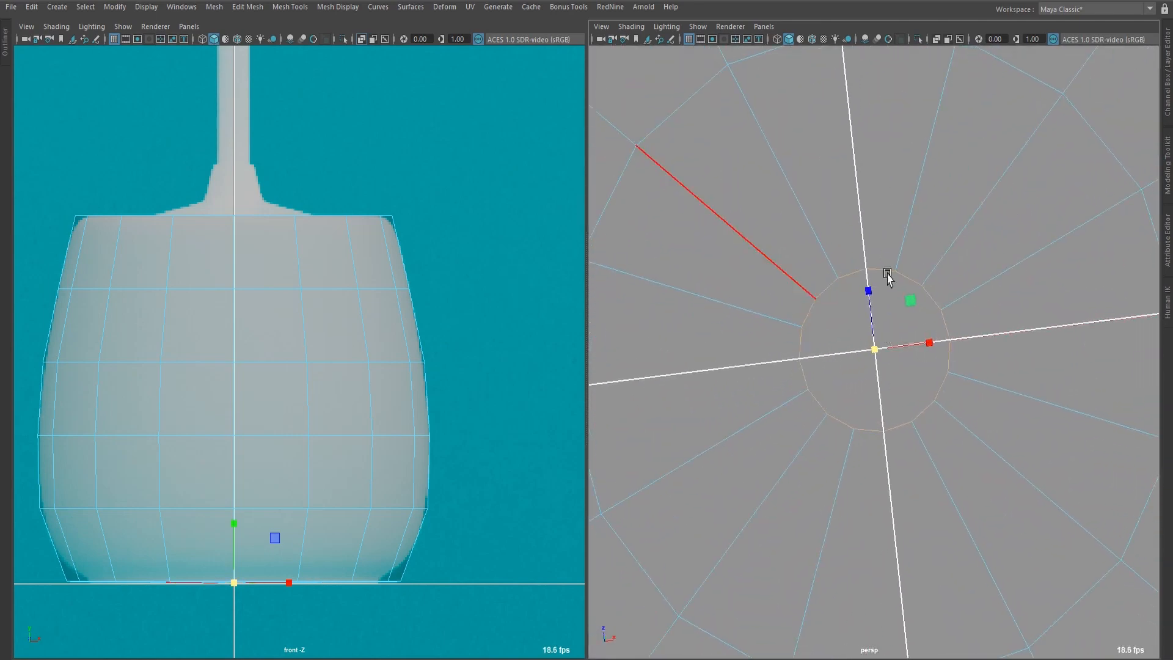
left_click(918, 272)
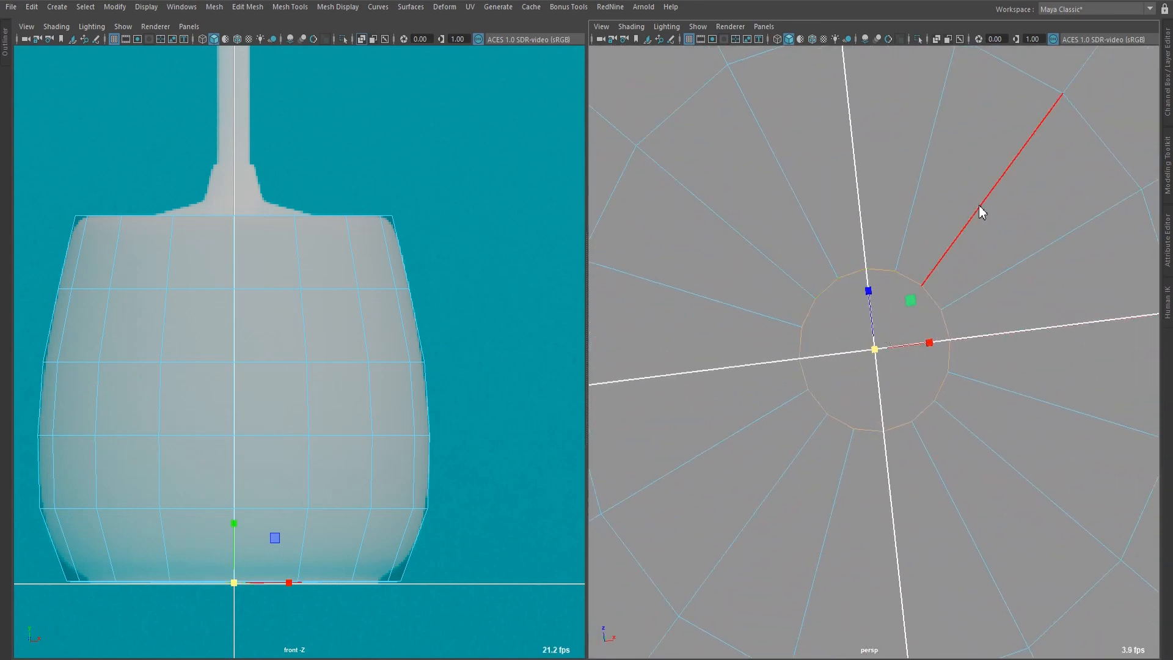
right_click(979, 210, "shift")
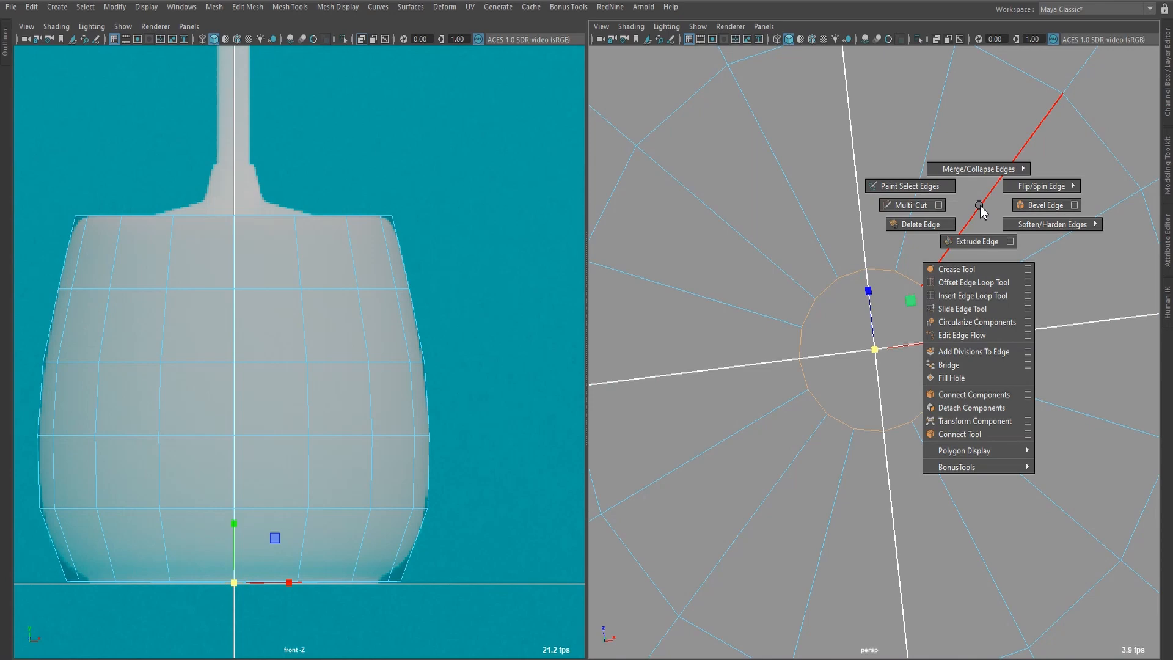
left_click(910, 205)
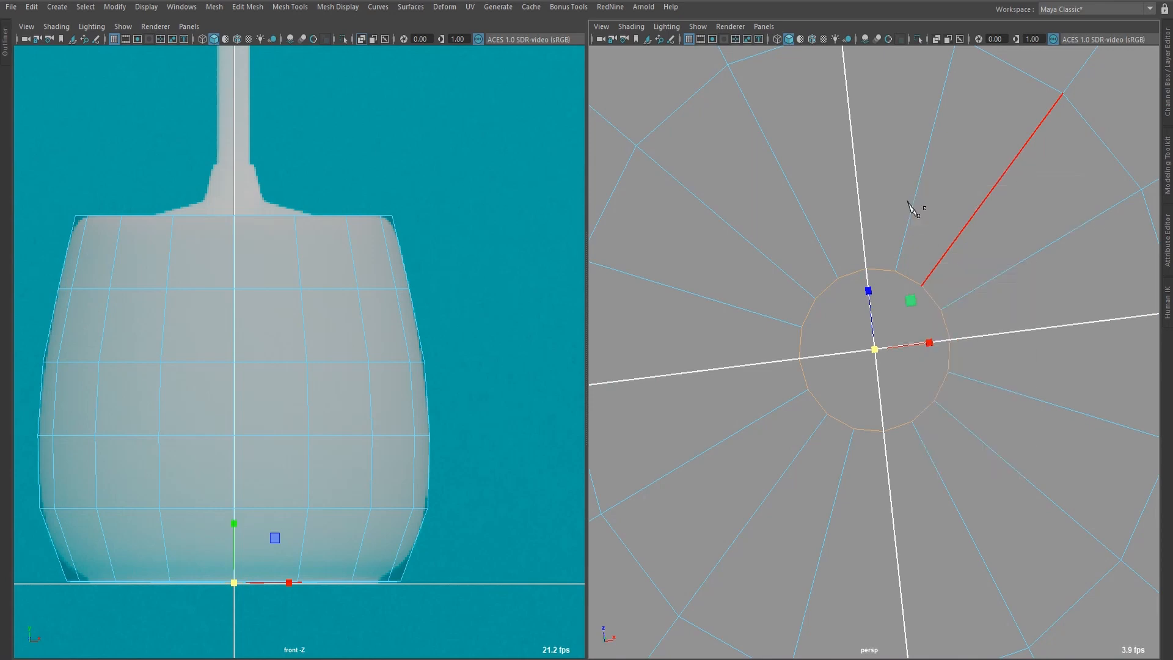
left_click(805, 334)
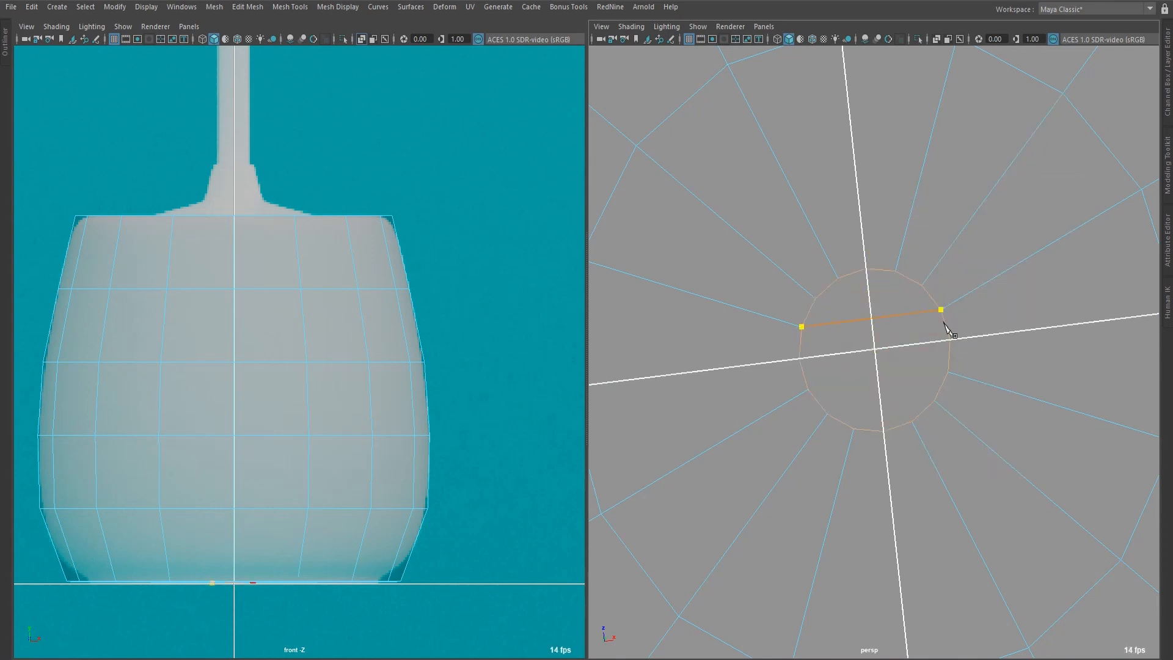
left_click(943, 318)
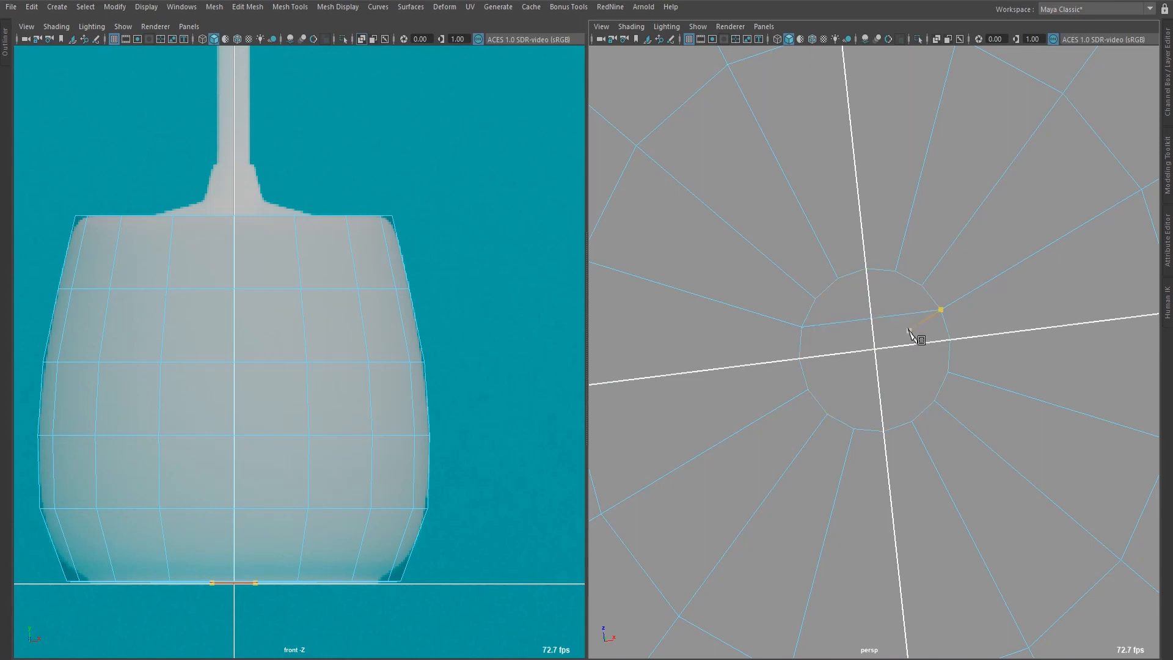
left_click(808, 387)
right_click(899, 381)
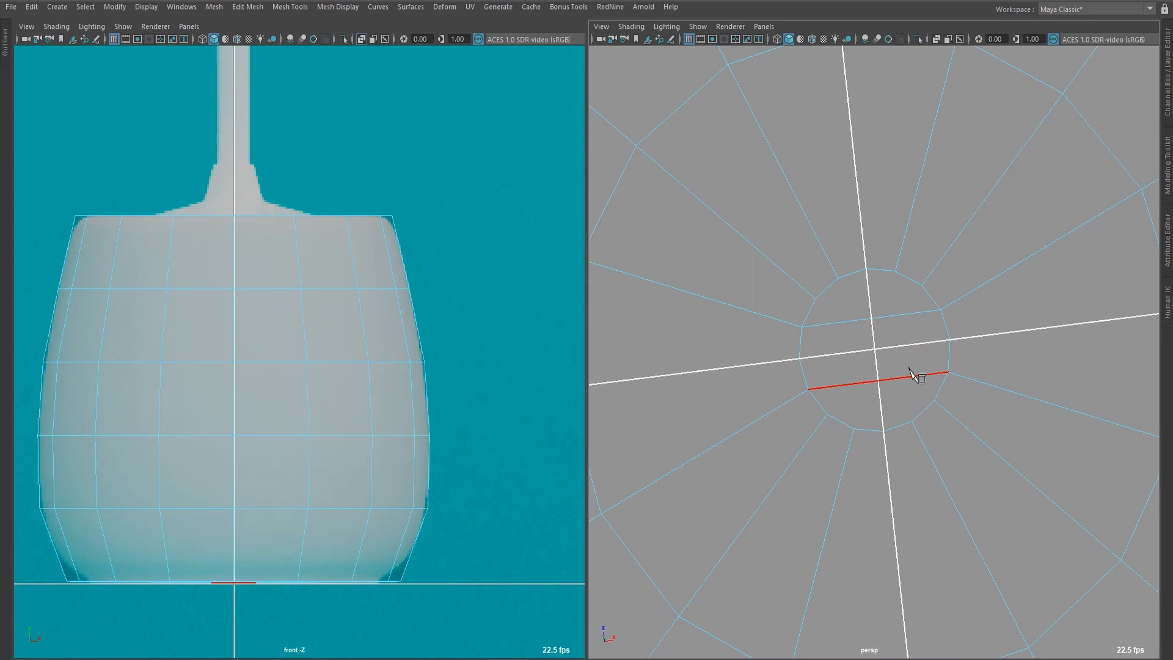
Cut two more edges across the central cap, perpendicular to the first pair, forming a crossing grid.
left_click(897, 272)
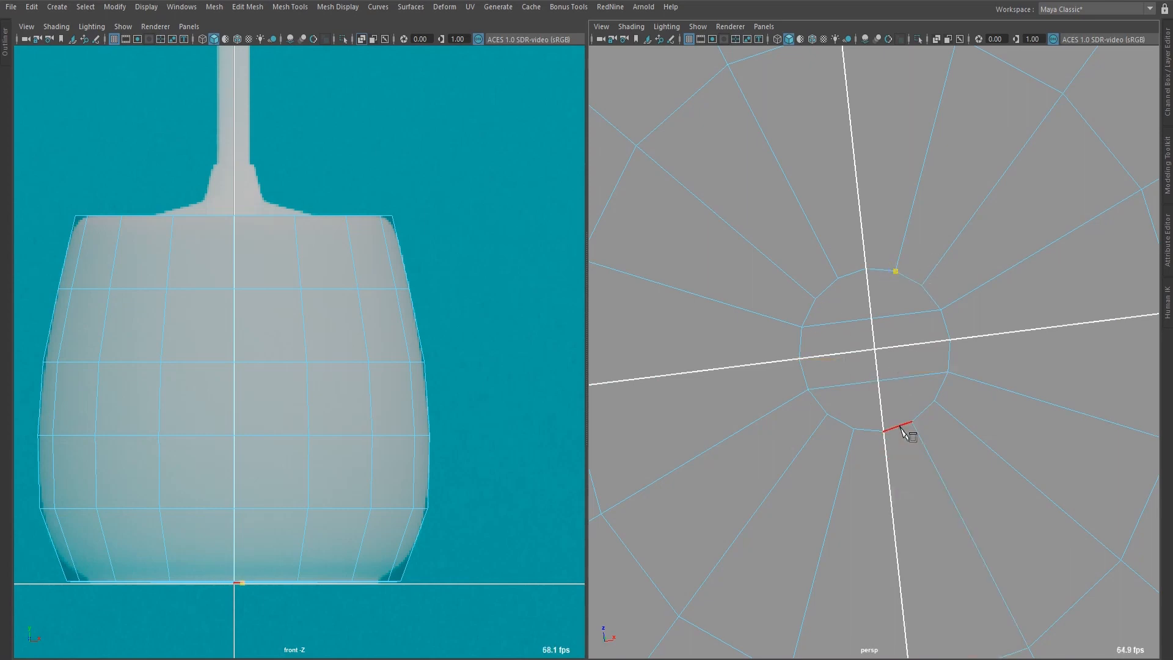
left_click(912, 422)
right_click(927, 421)
left_click(838, 278)
left_click(854, 429)
right_click(839, 431)
left_click(883, 431)
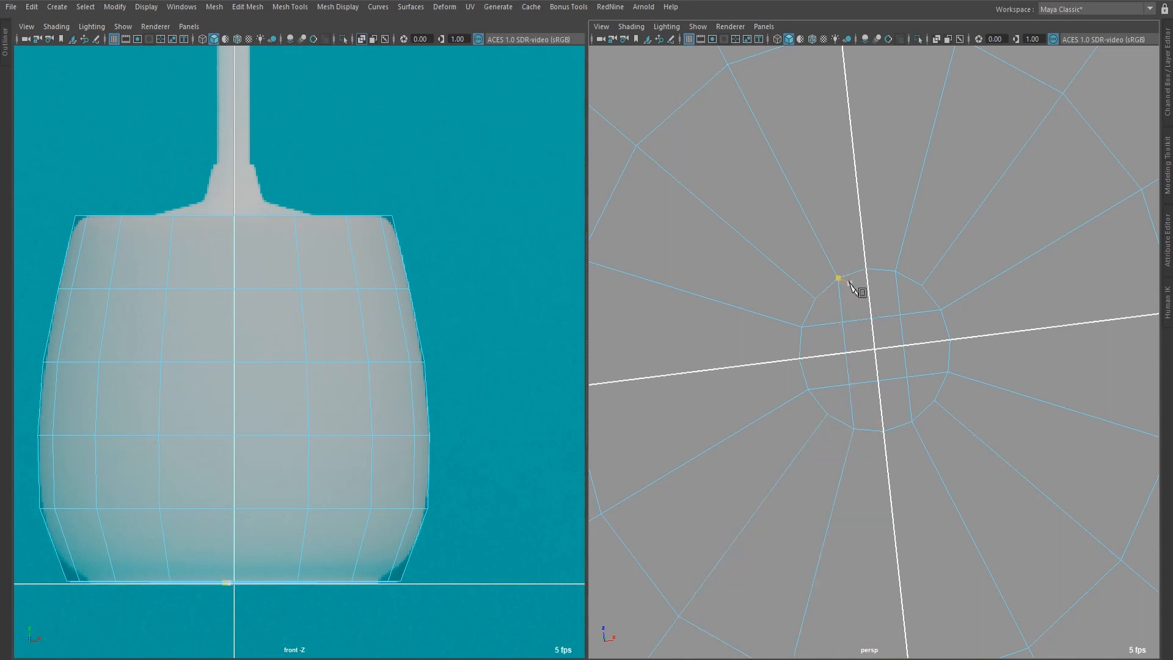
Cut both centre lines through the central cap so they join the opposite spokes and subdivide its inner grid.
key("g")
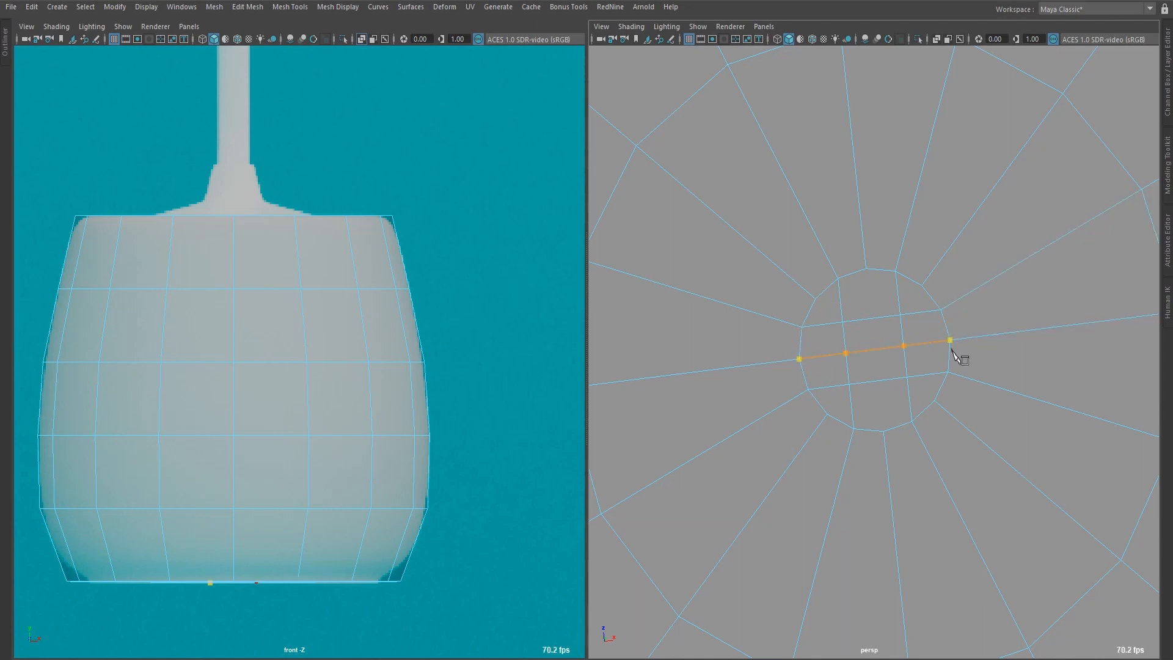
right_click(868, 272)
left_click(867, 269)
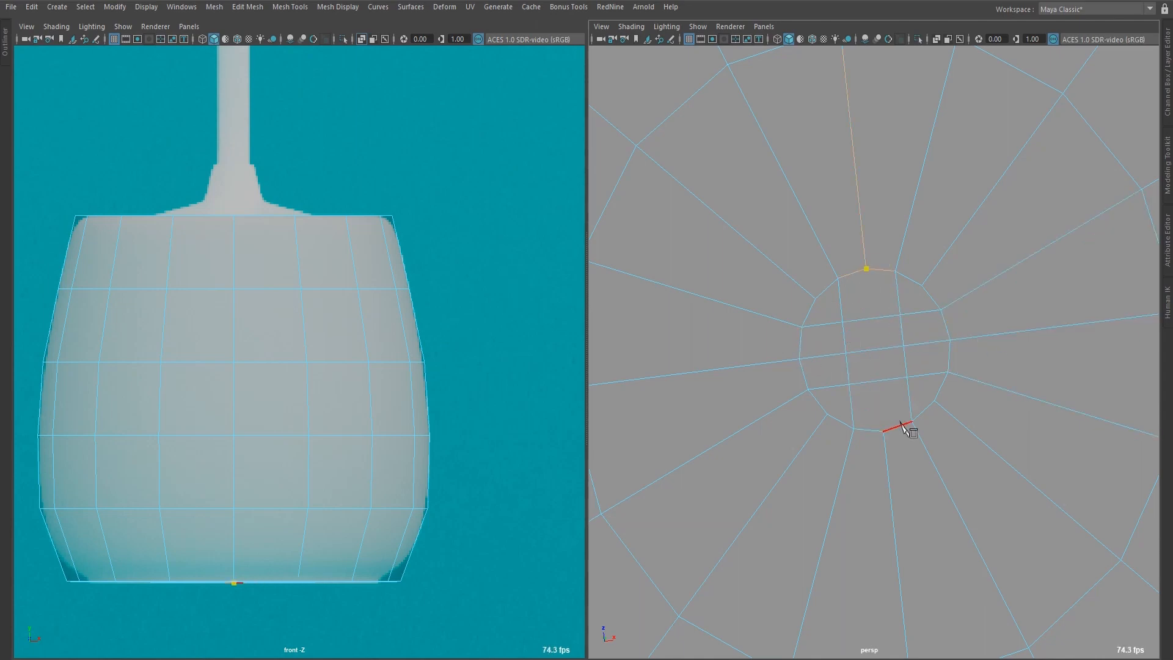
right_click(871, 427)
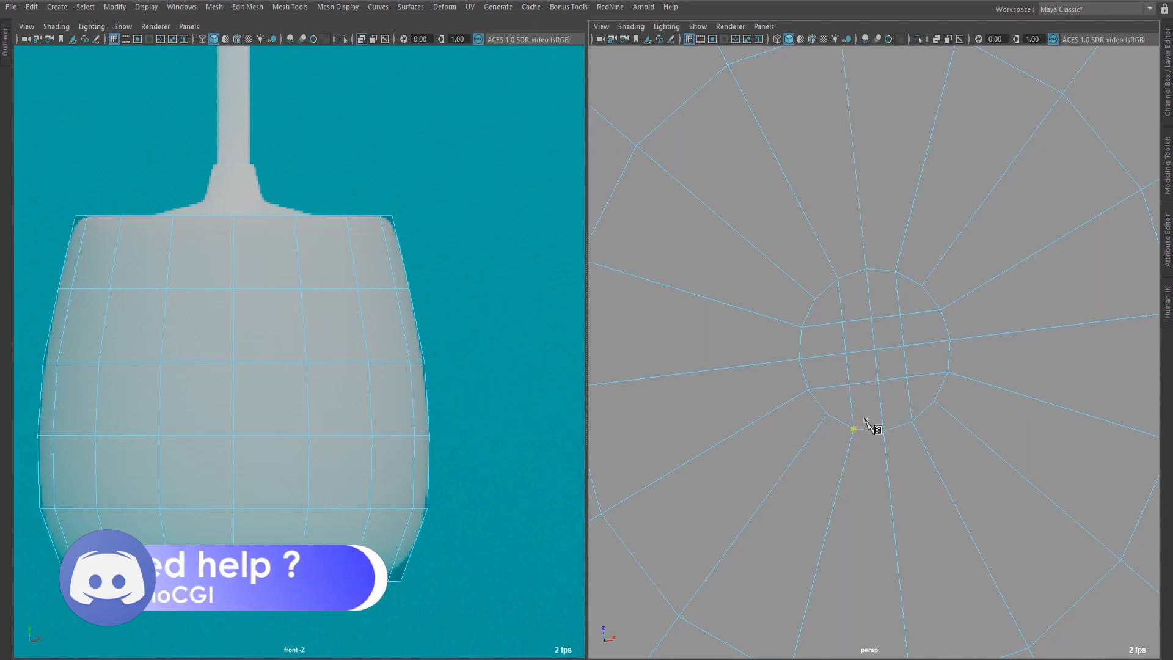
scroll(827, 354, "up", 3)
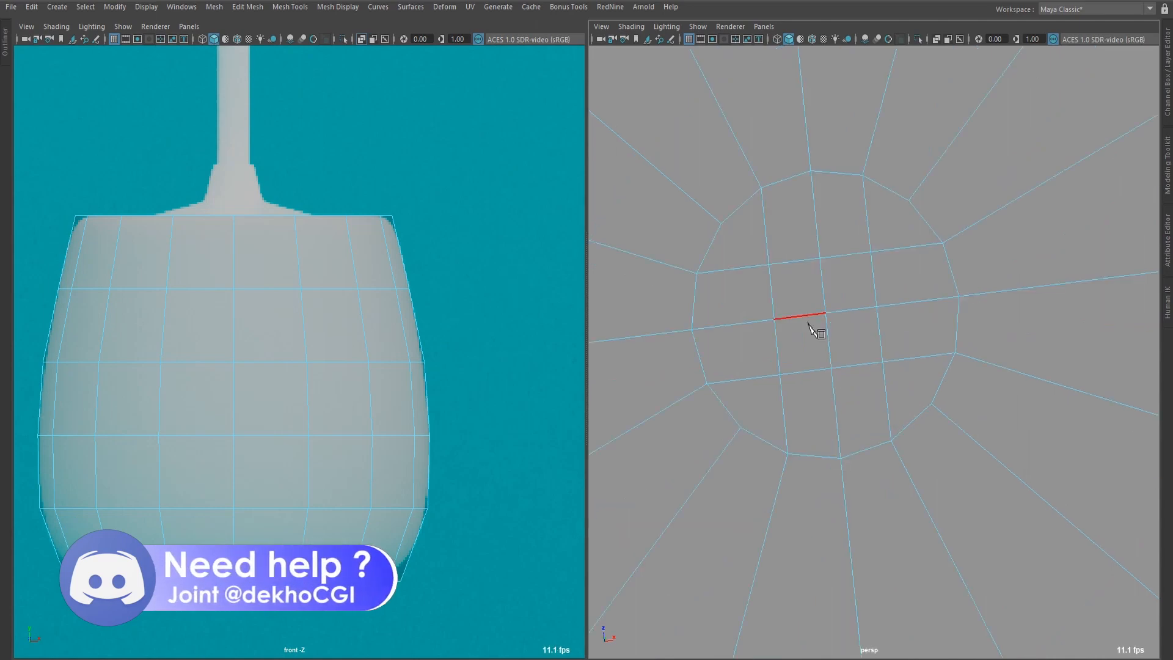
left_click(877, 305)
scroll(867, 287, "down", 5)
scroll(895, 342, "up", 4)
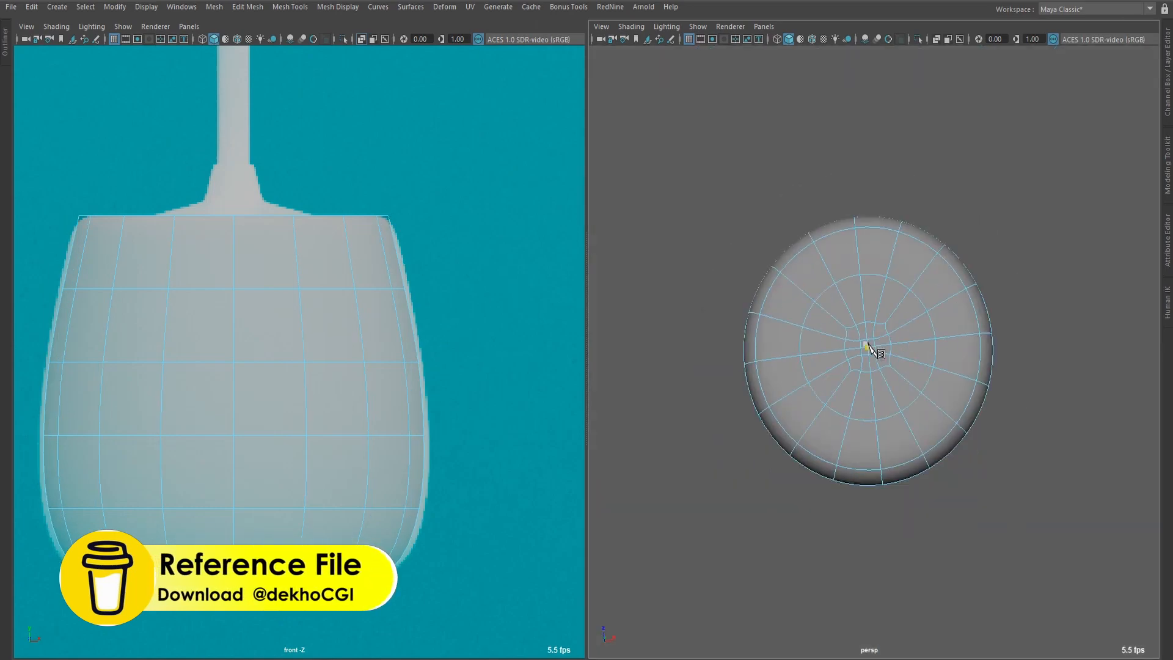
Try to insert an edge loop around the central cap, between it and the middle ring of the underside.
scroll(880, 345, "down", 5)
left_click_drag(889, 365, 889, 318, "alt")
key("1")
scroll(884, 330, "up", 6)
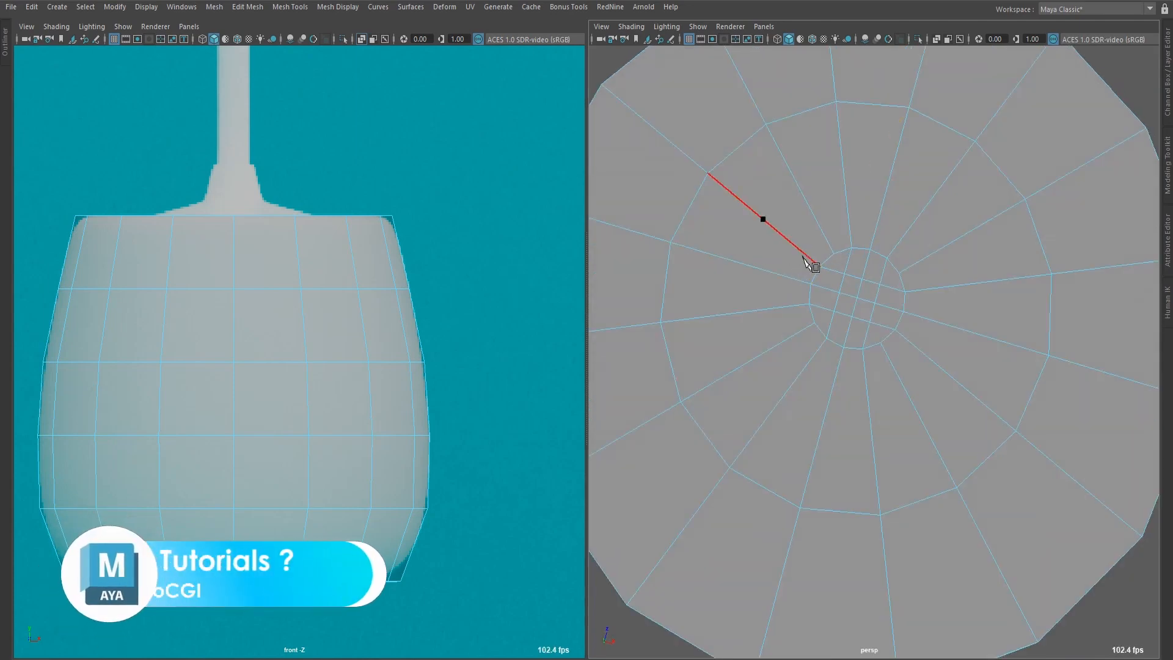
left_click(821, 217)
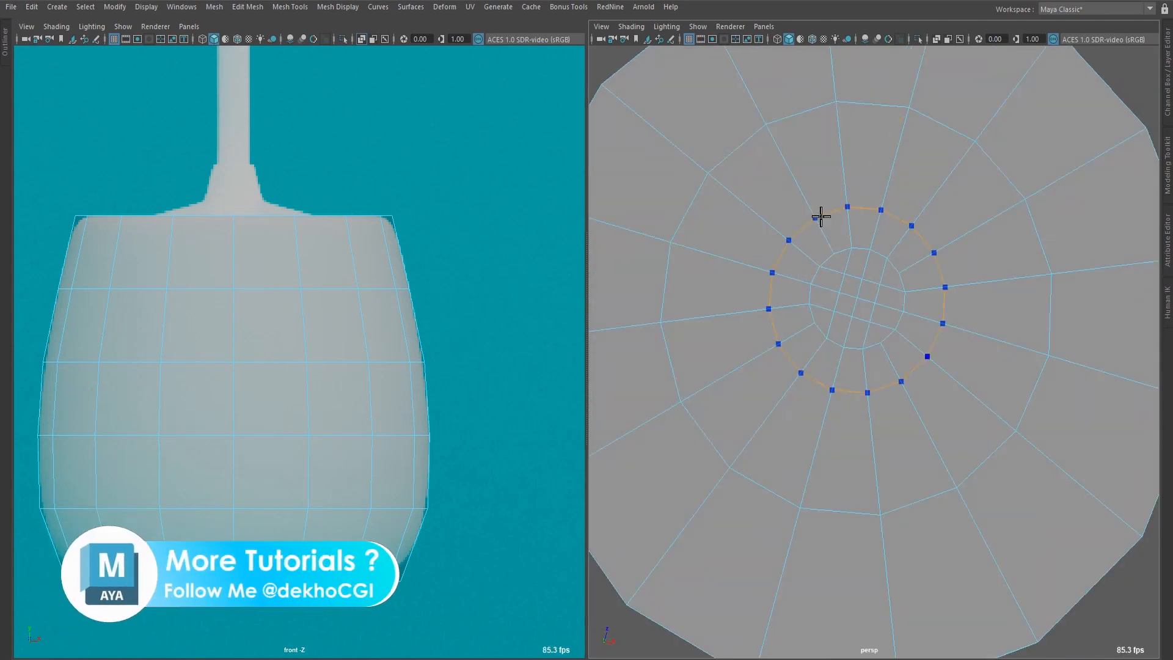
key("ctrl+z")
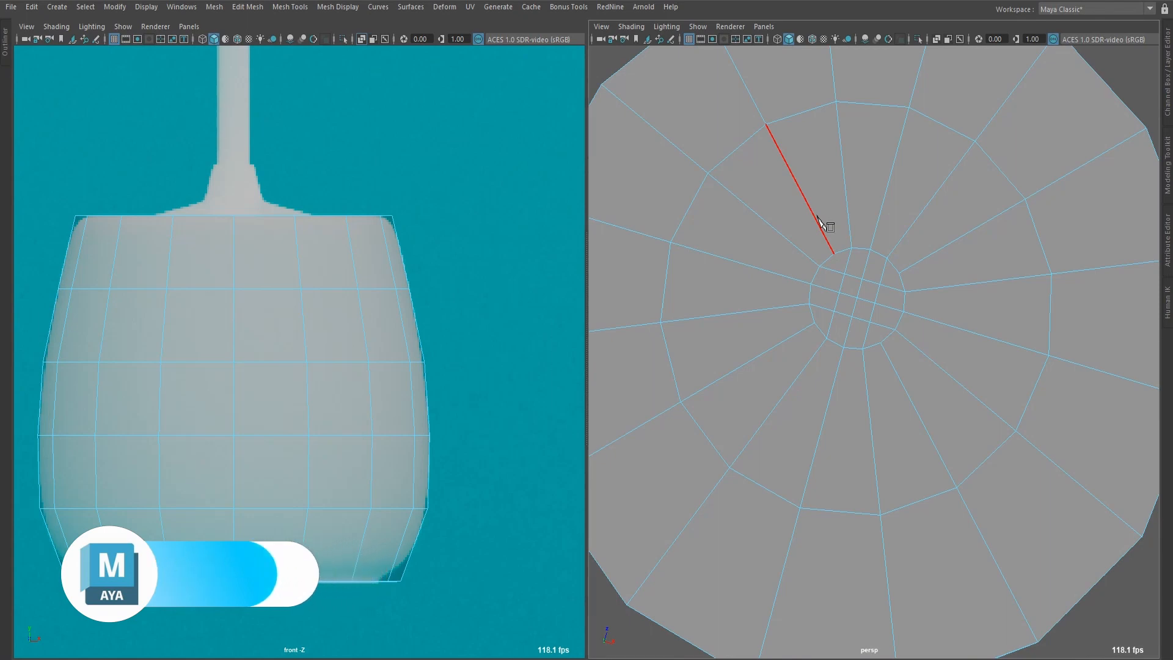
Insert an edge loop closely outside the round central cap on the pot's underside to support its shape.
key("3")
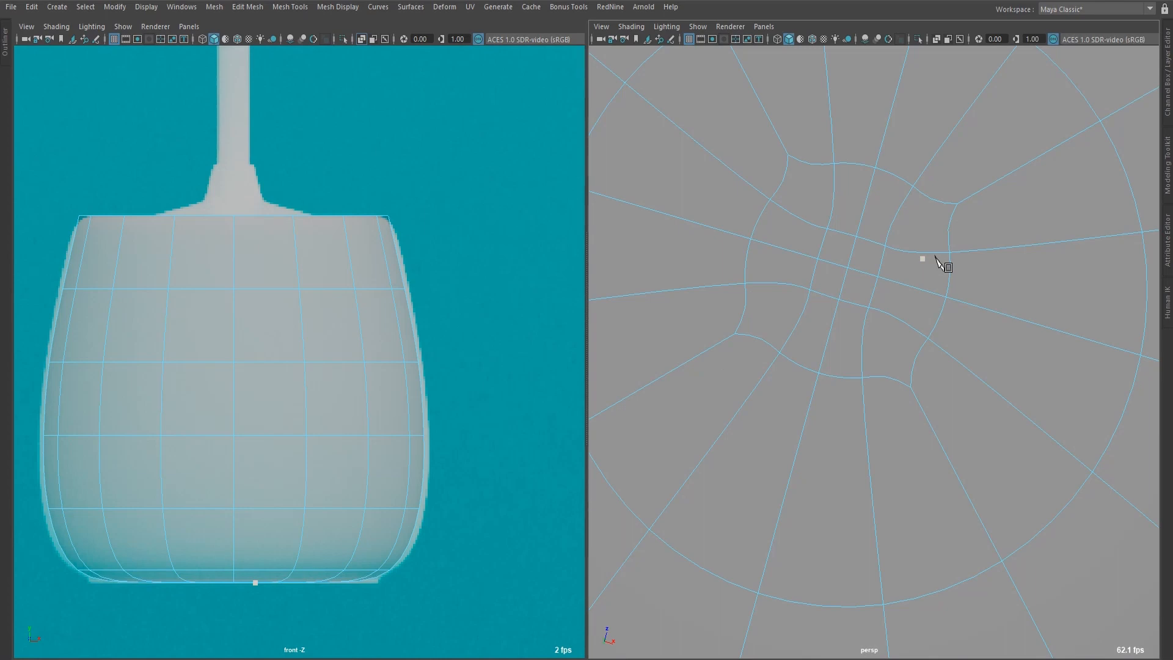
key("1")
double_click(941, 221)
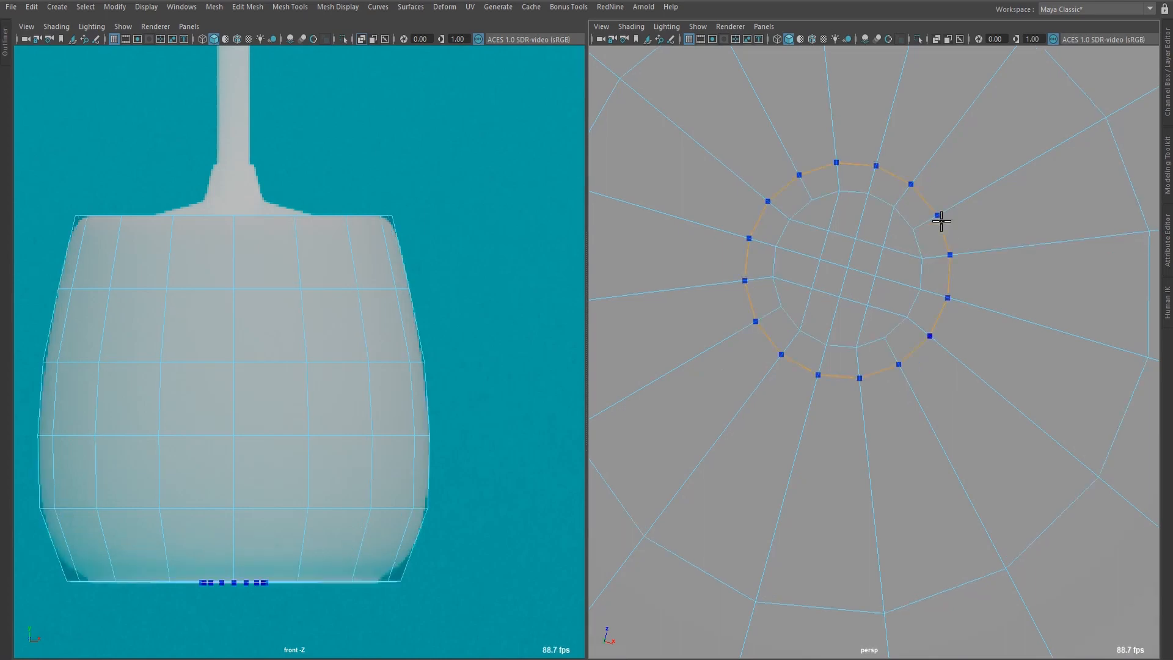
middle_click_drag(941, 221, 929, 227)
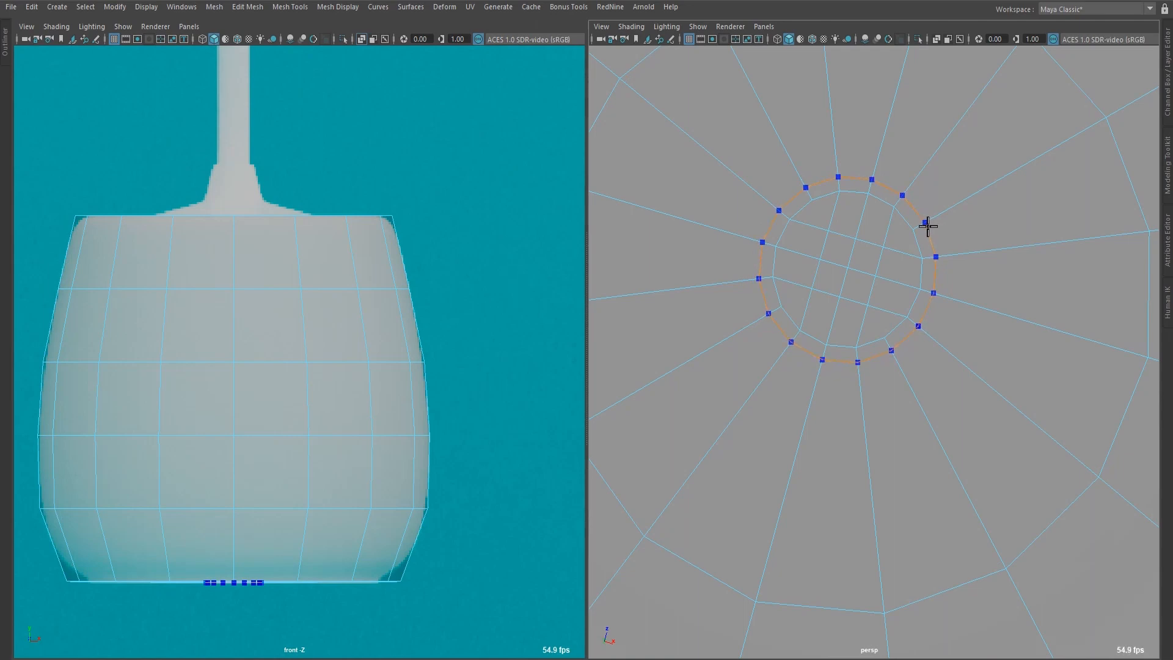
key("ctrl+shift+x")
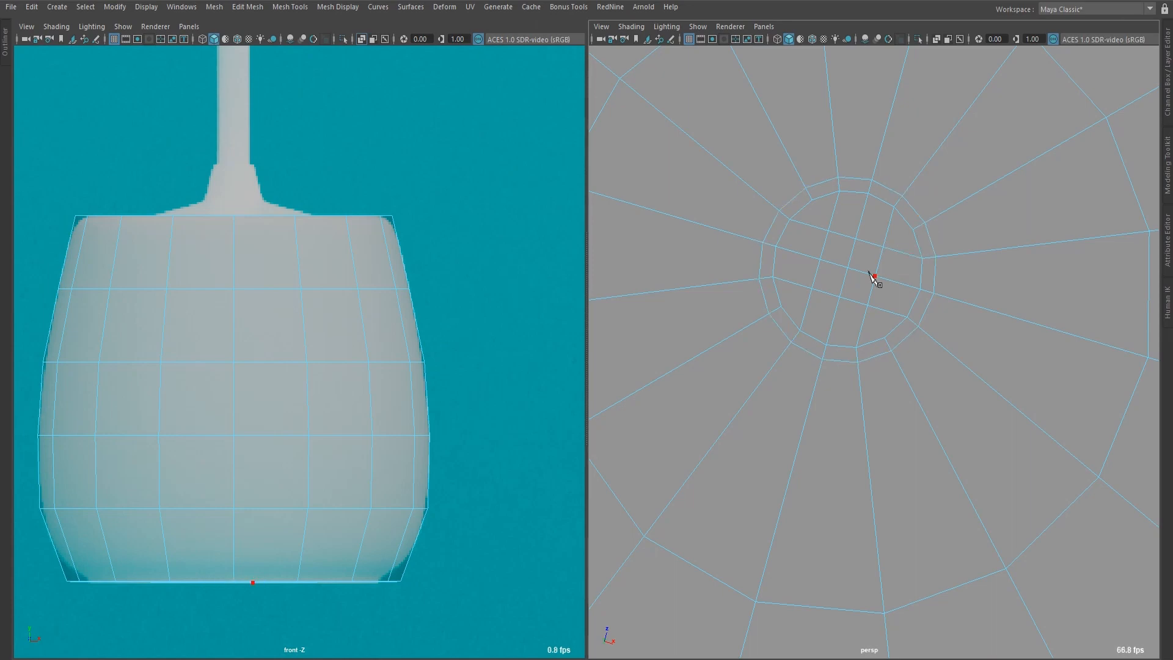
Examine the pot's underside in smooth preview, checking the central grid and its surrounding support loop.
scroll(879, 276, "down", 5)
left_click_drag(883, 276, 878, 319, "alt")
scroll(879, 329, "up", 4)
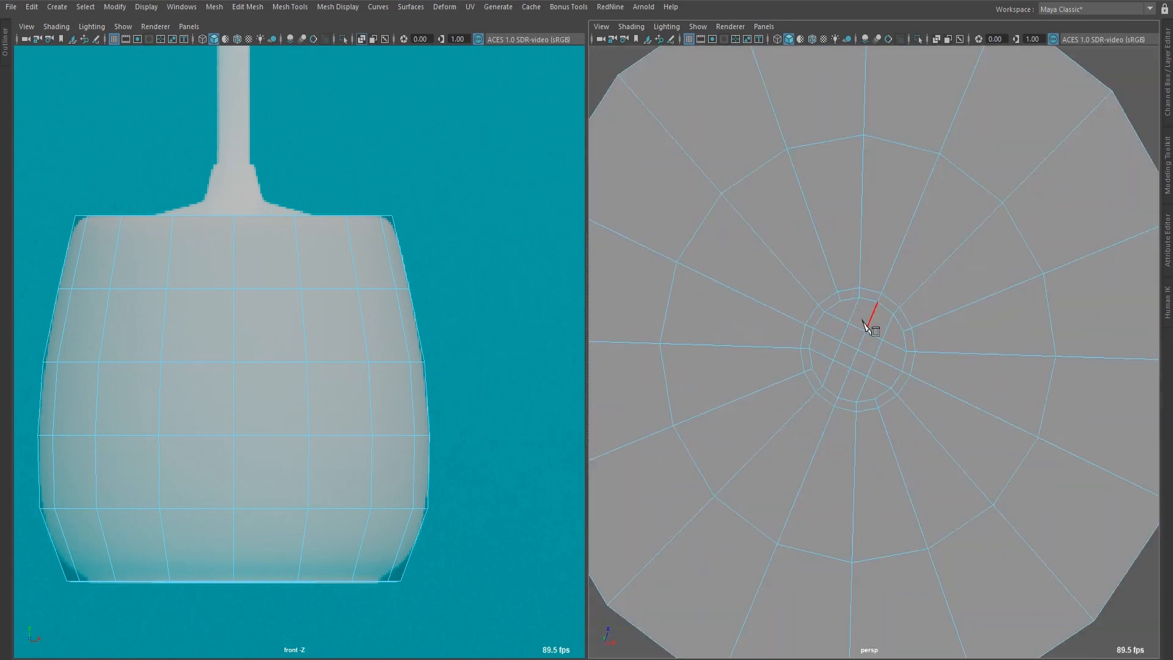
key("3")
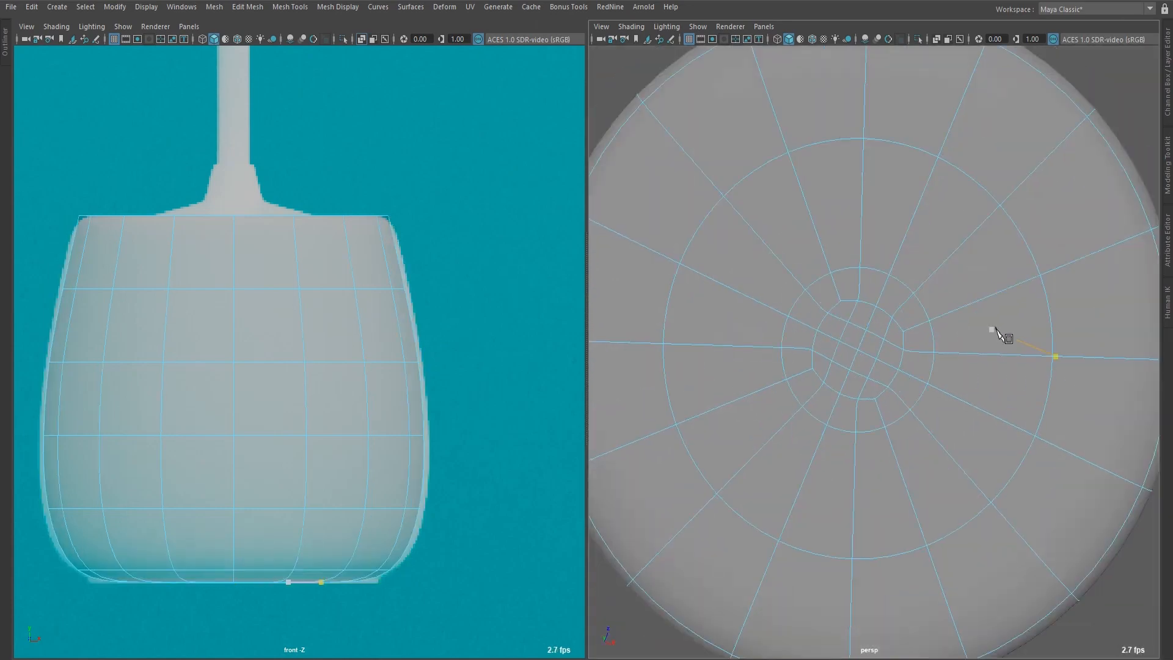
left_click_drag(993, 330, 972, 342, "alt")
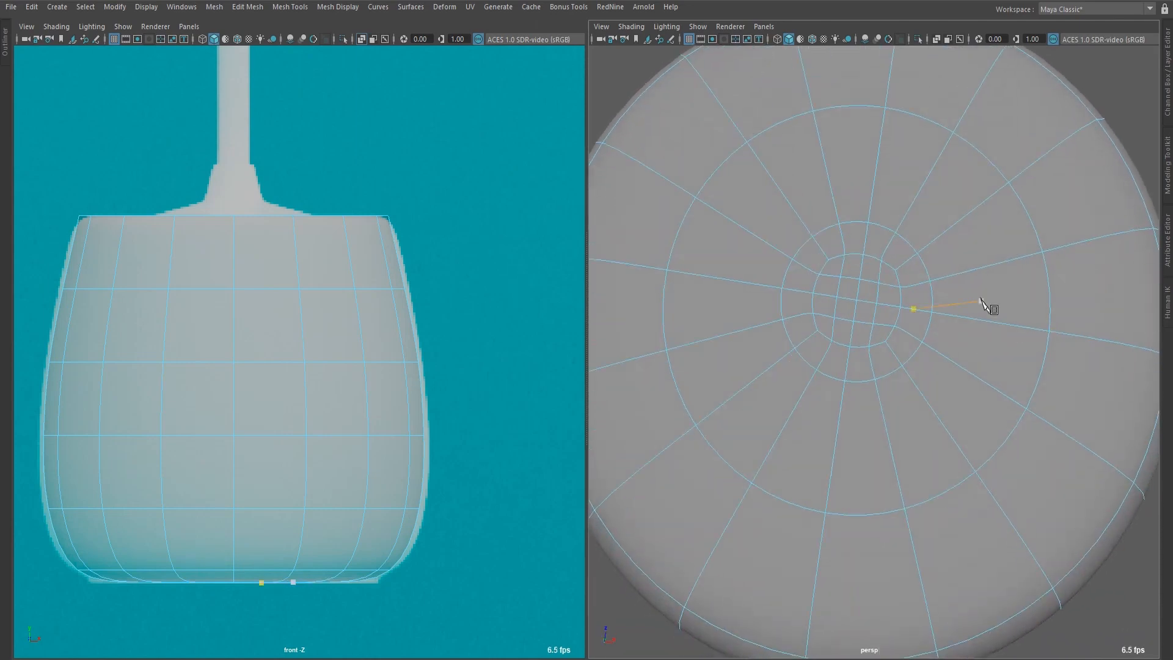
scroll(969, 301, "down", 6)
key("1")
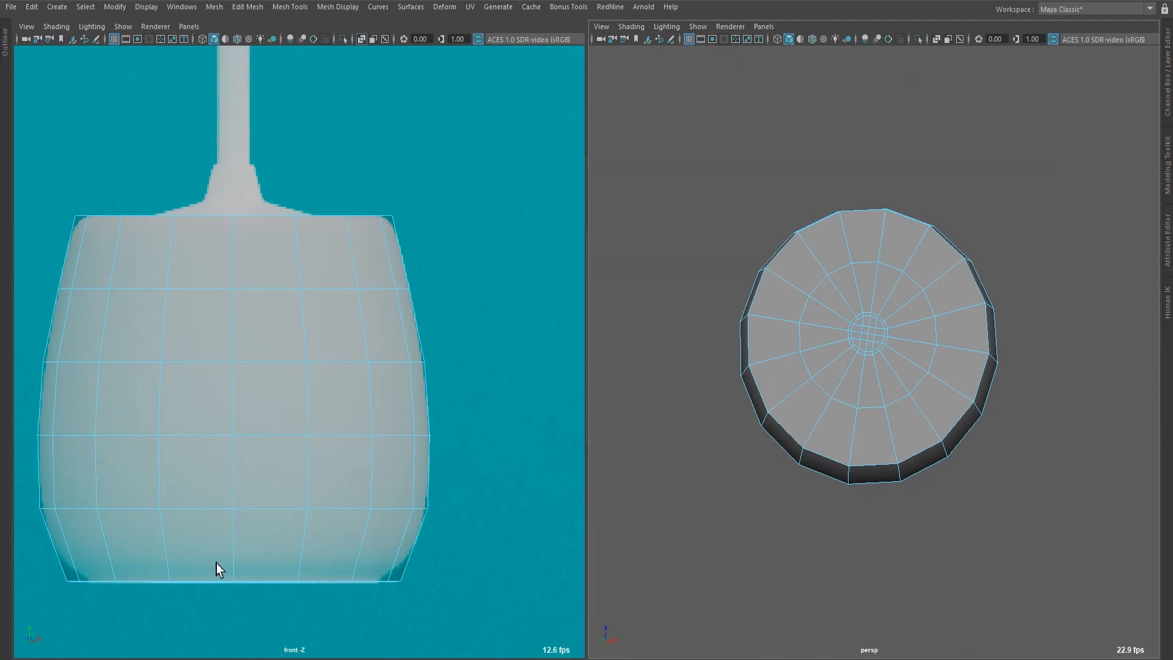
Insert a horizontal edge loop around the pot wall just above its bottom rim.
scroll(620, 458, "up", 3)
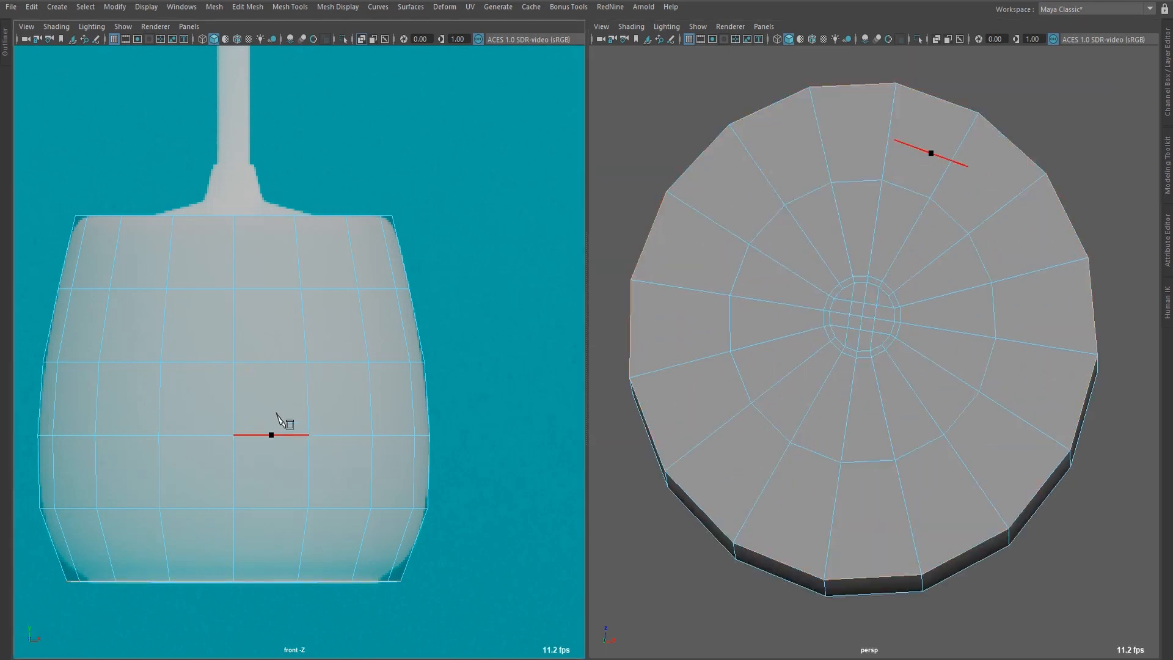
right_click_drag(276, 389, 205, 391, "shift")
left_click(234, 581)
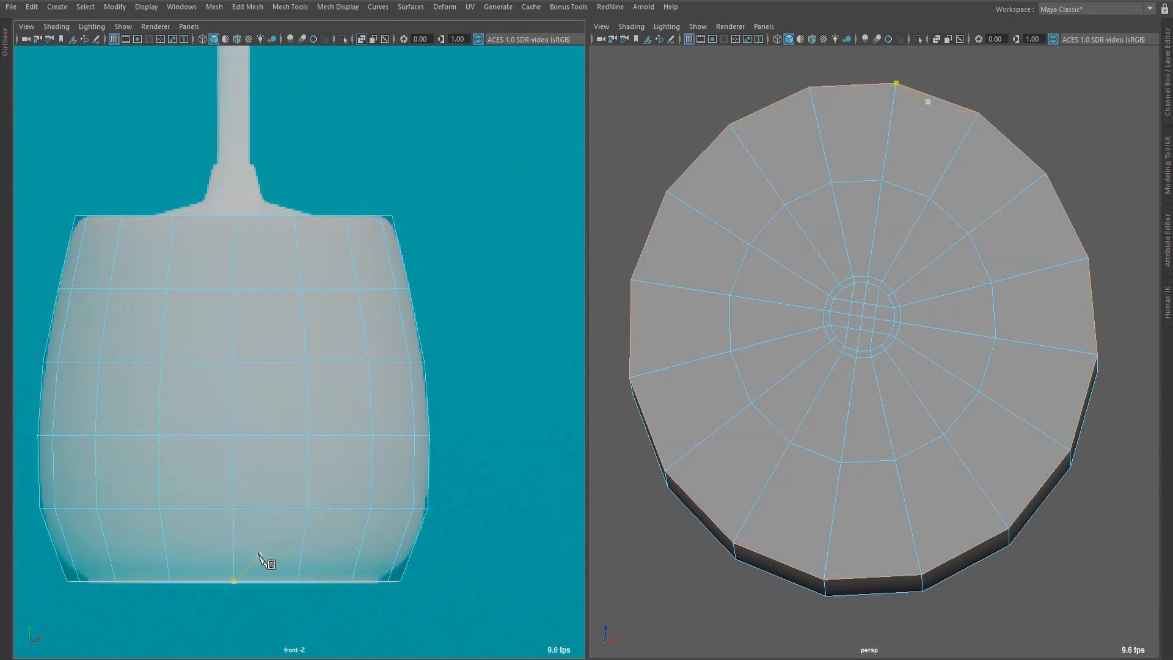
key("q")
left_click(234, 569, "ctrl")
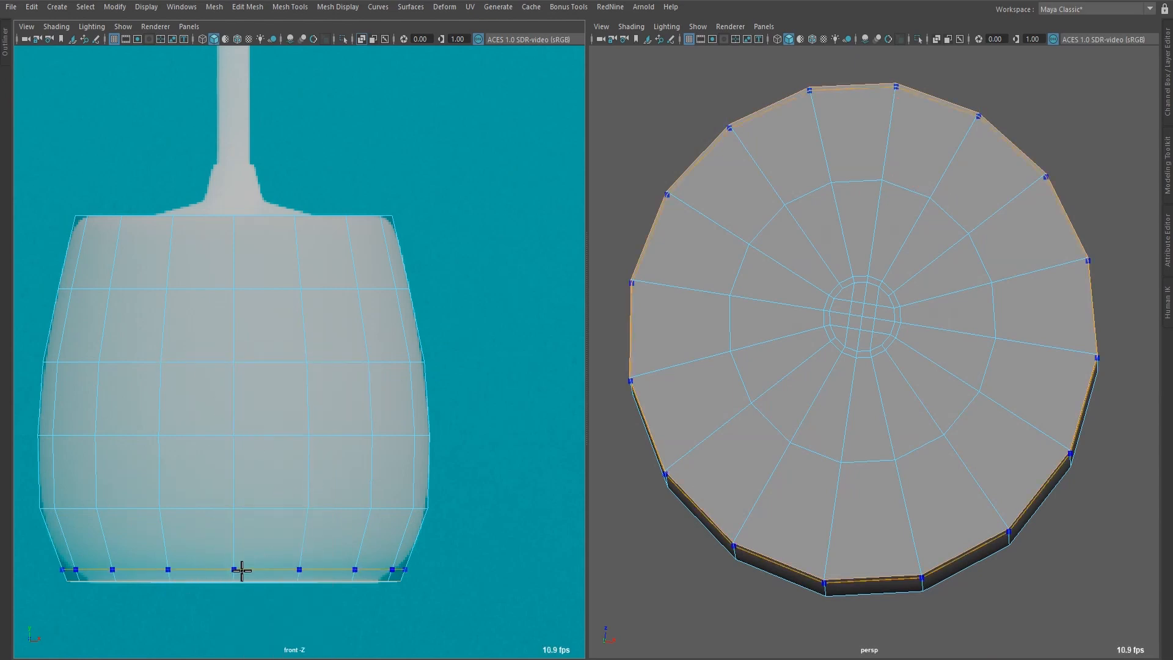
left_click_drag(242, 570, 241, 572, "ctrl")
left_click(243, 577, "ctrl")
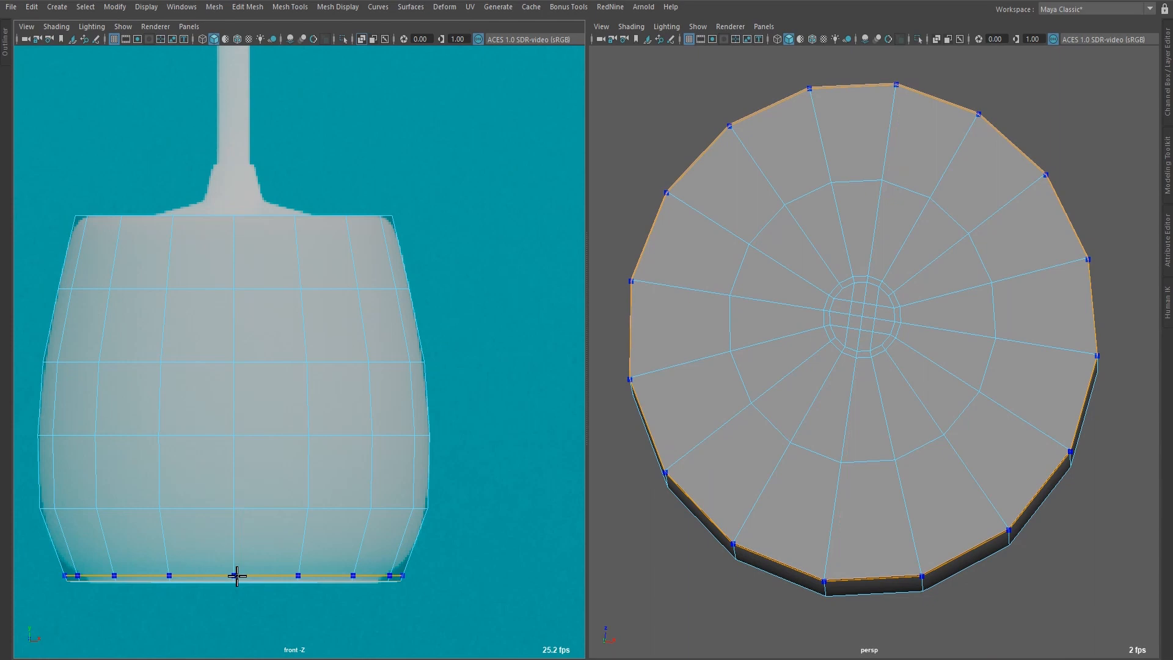
left_click(237, 576, "ctrl")
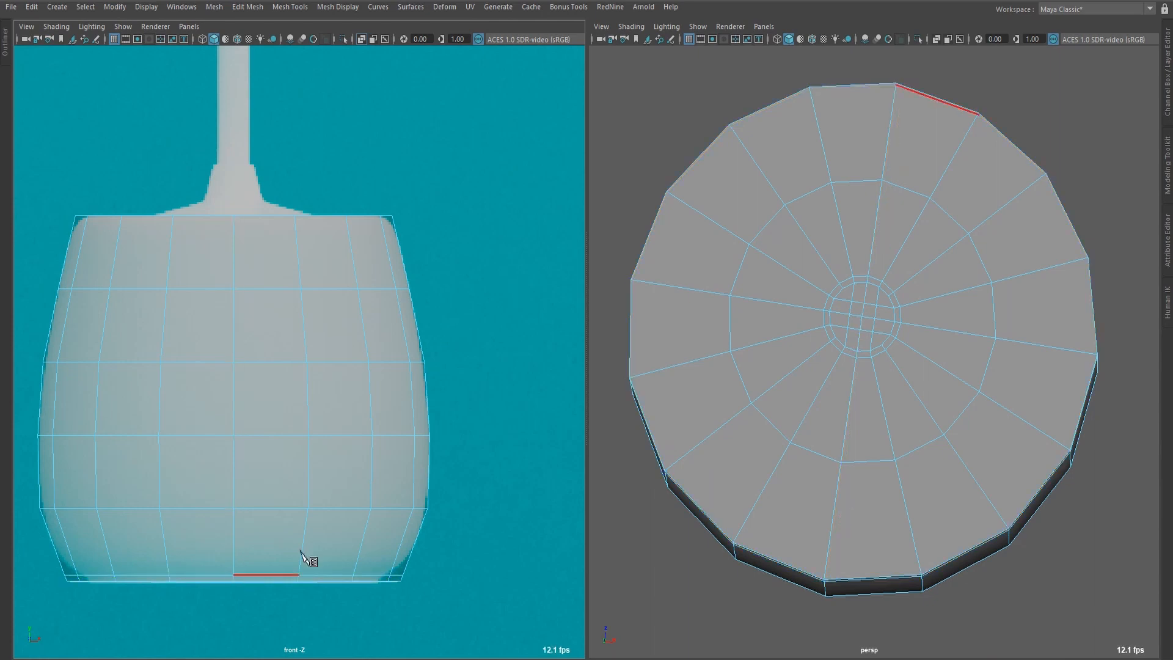
Scale the edge loop just above the bottom rim inward to narrow the pot's lower wall.
double_click(329, 577)
middle_click_drag(448, 533, 413, 533)
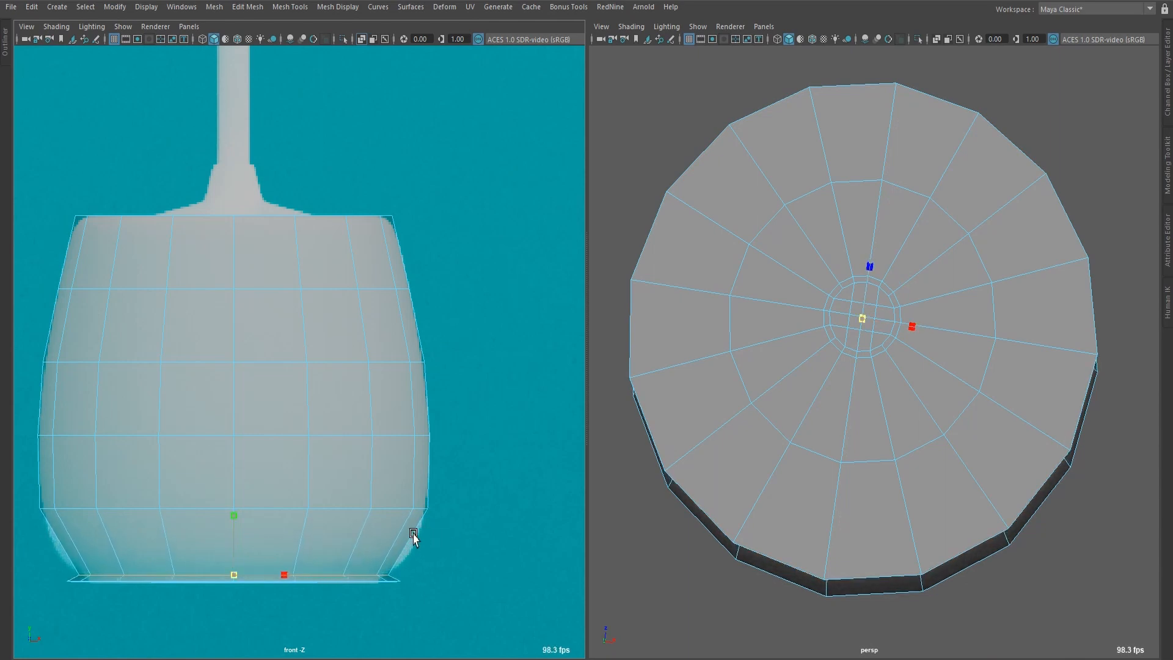
key("w")
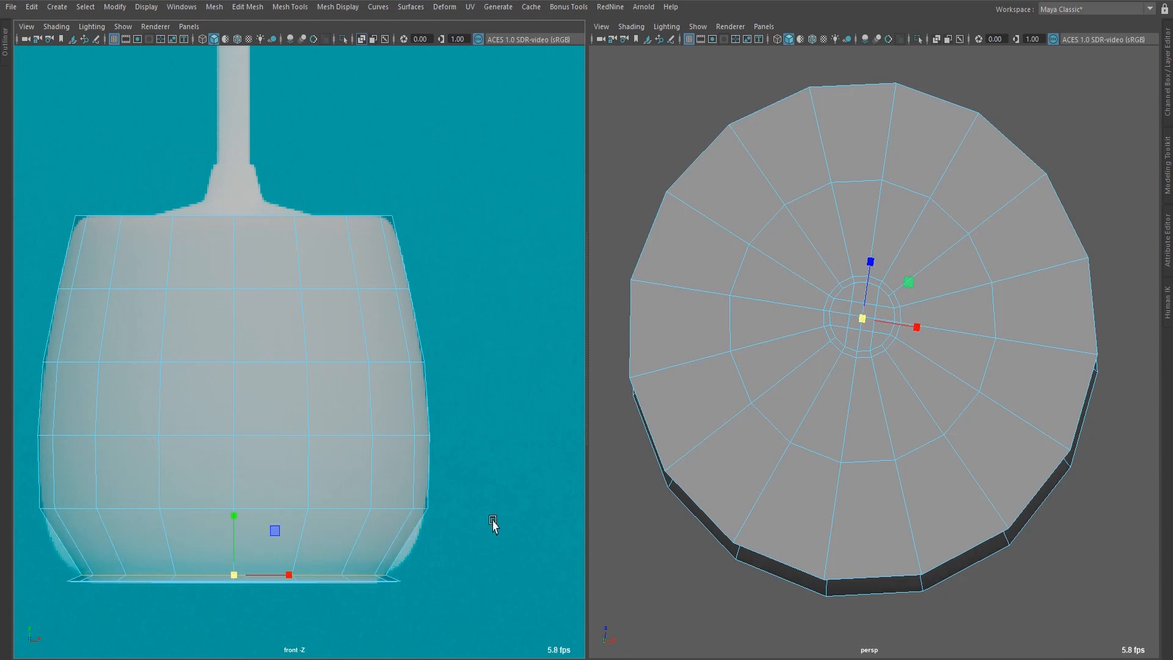
left_click(513, 520)
Select the pot's outermost bottom rim edge loop and scale it inward until it is slightly narrower than the loop above.
left_click_drag(681, 535, 696, 410, "alt")
right_click_drag(847, 245, 880, 173, "alt")
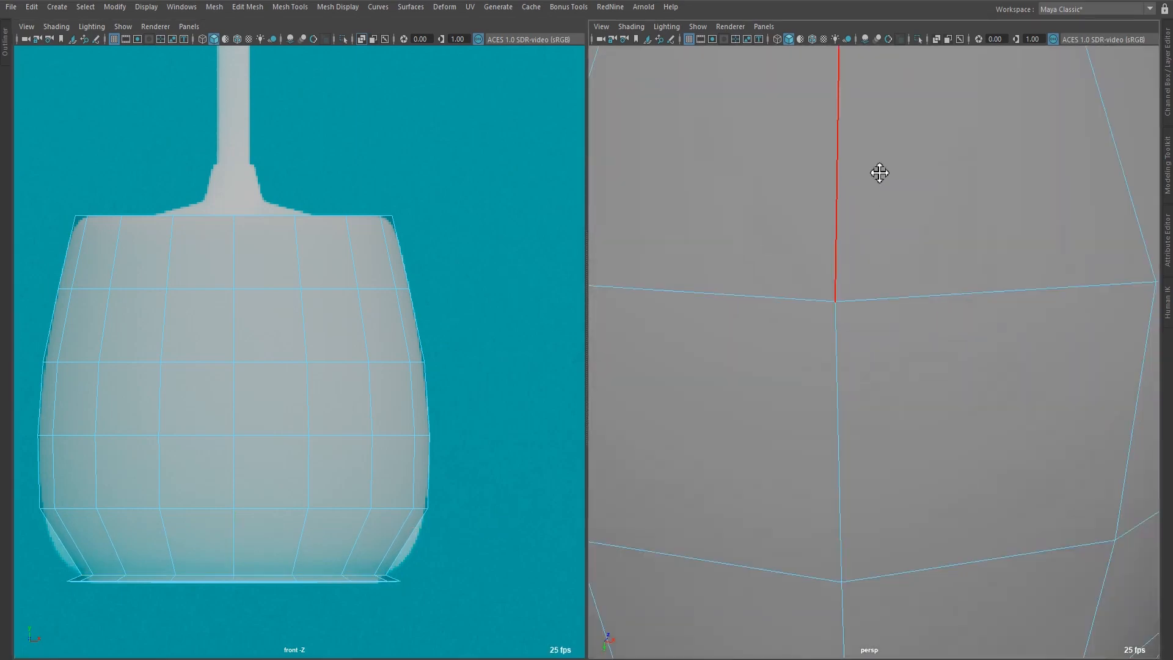
middle_click_drag(880, 173, 846, 306, "alt")
right_click_drag(846, 306, 833, 314, "alt")
left_click_drag(833, 314, 826, 299, "alt")
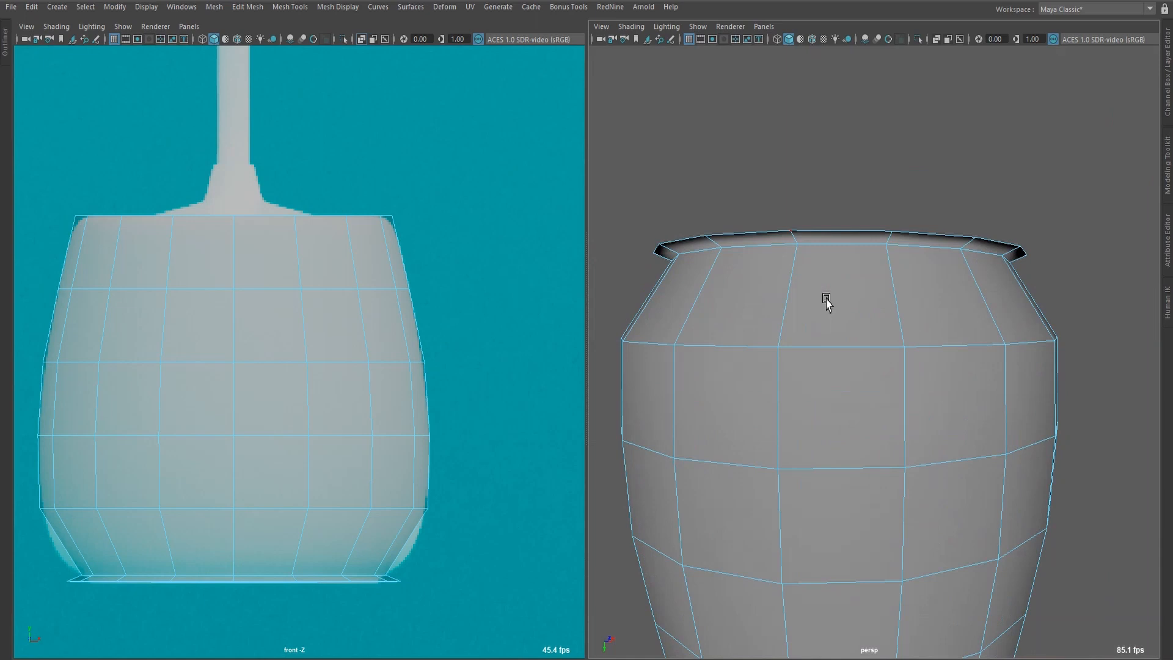
double_click(819, 231)
right_click_drag(820, 230, 699, 295, "alt")
left_click_drag(699, 296, 687, 312, "alt")
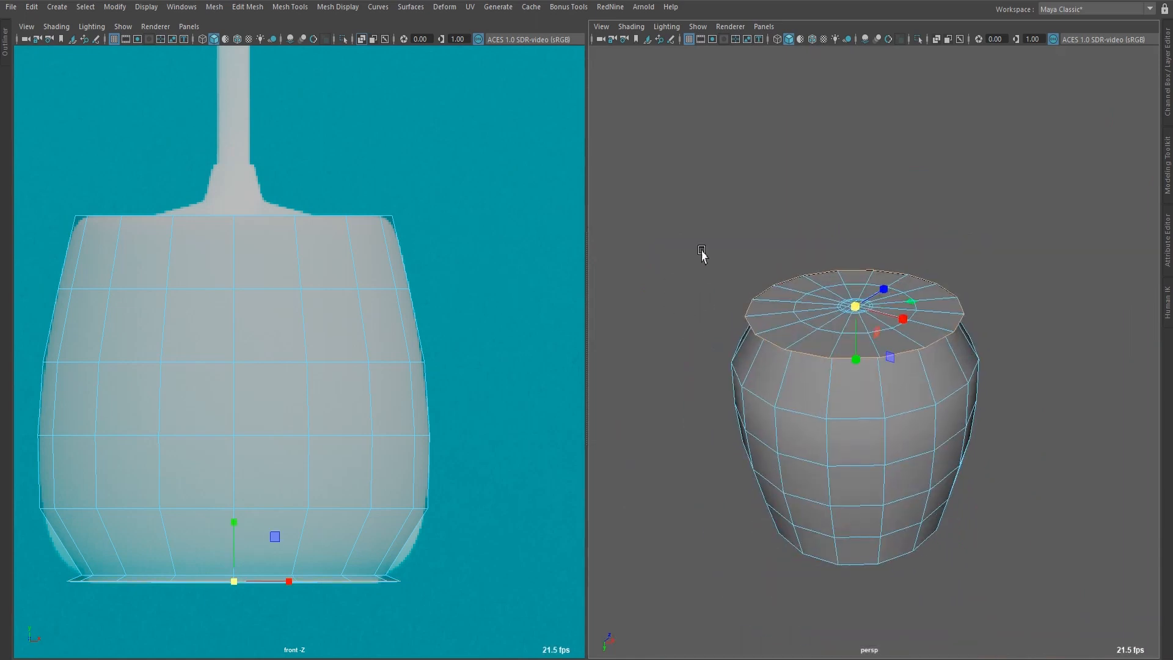
key("r")
mouse_move(702, 250)
middle_mouse_down()
mouse_move(720, 244)
mouse_move(705, 239)
middle_mouse_up()
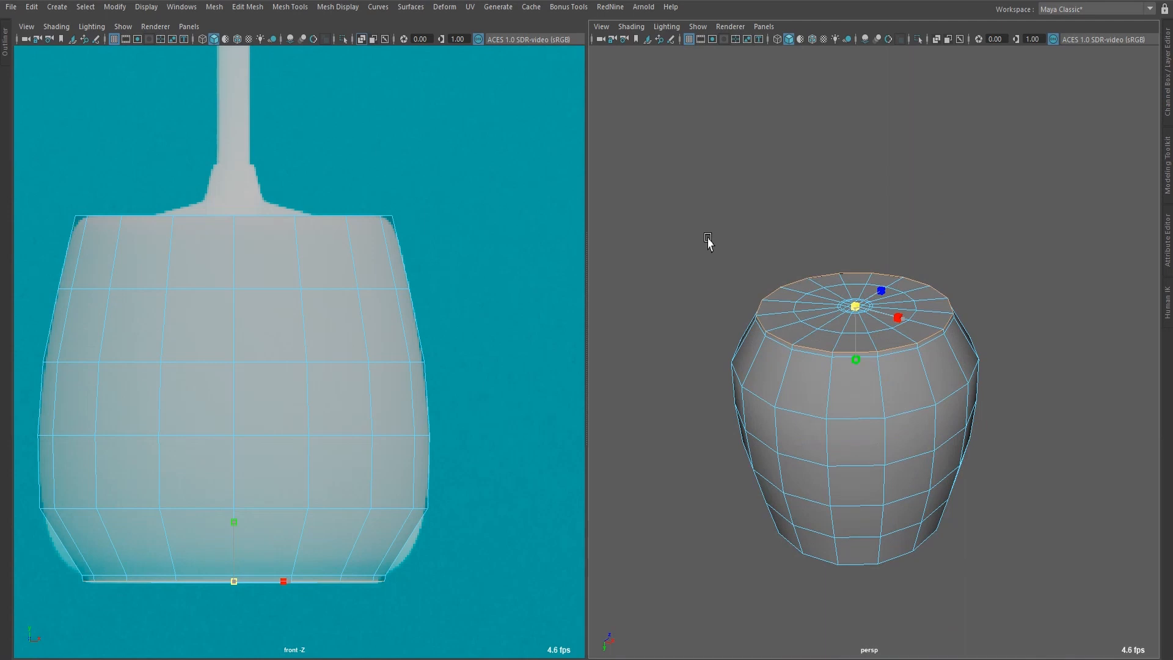
middle_click_drag(706, 237, 703, 237)
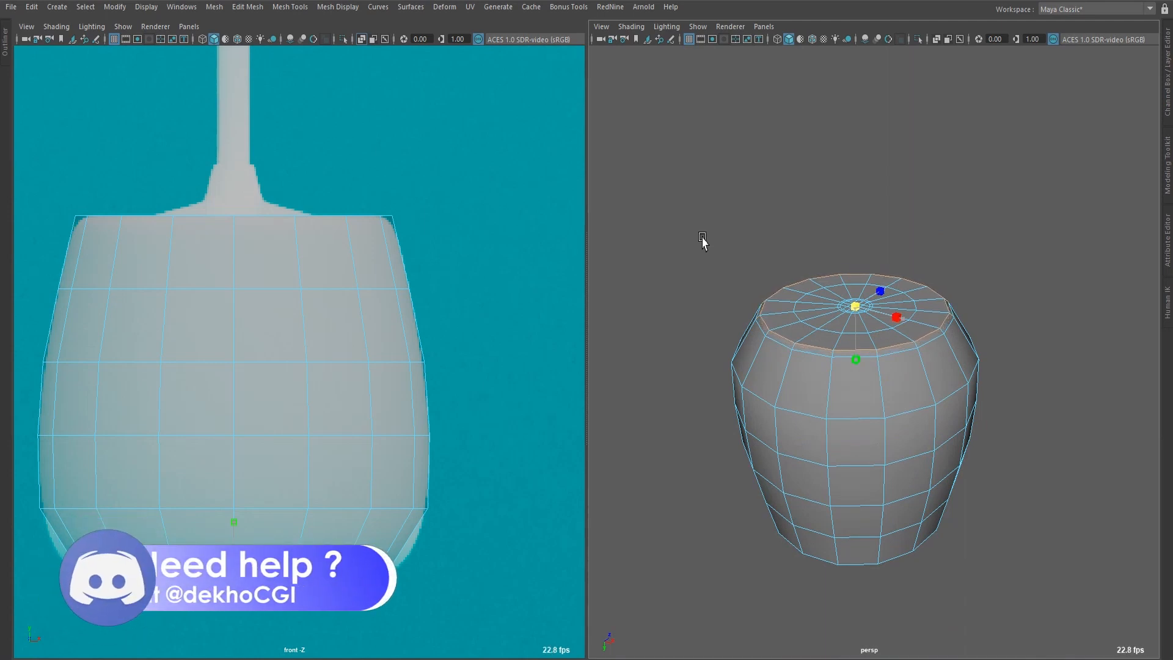
scroll(779, 358, "up", 3)
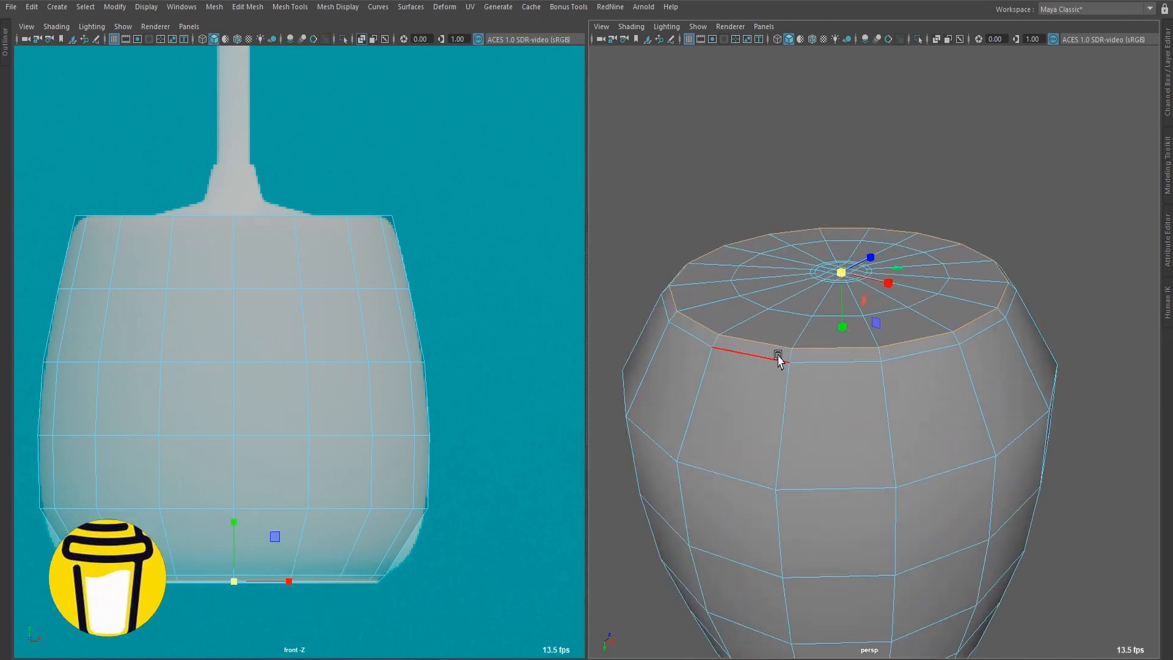
Select the edge loop just above the pot's bottom rim and fine-tune its scale.
double_click(779, 358)
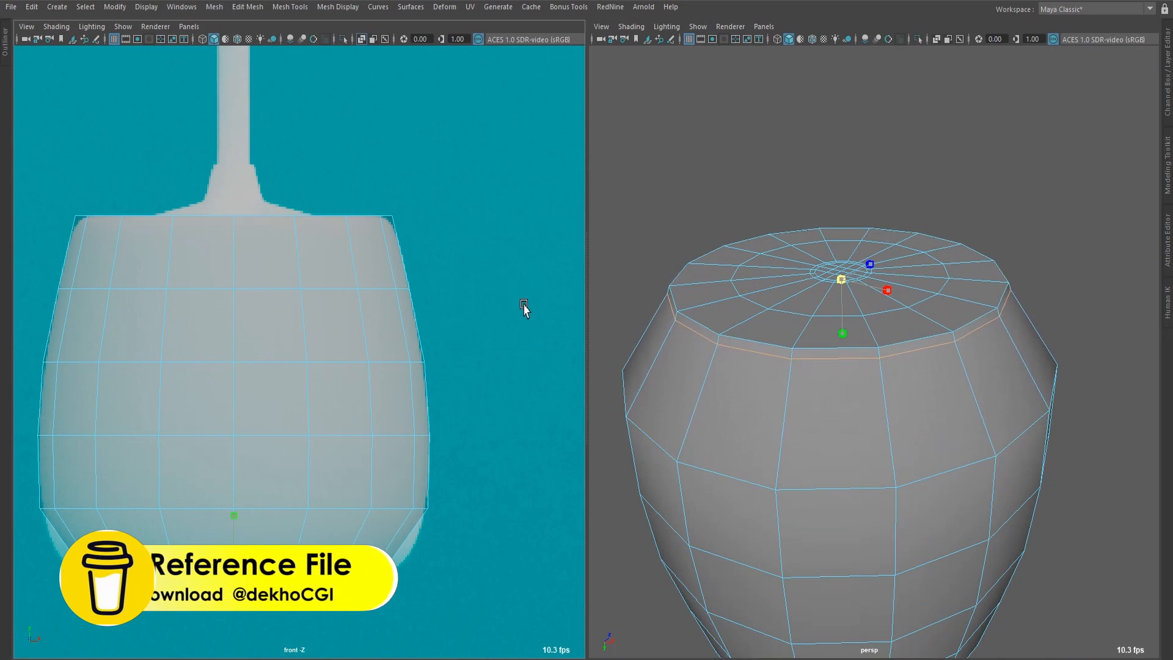
middle_click_drag(525, 306, 526, 307)
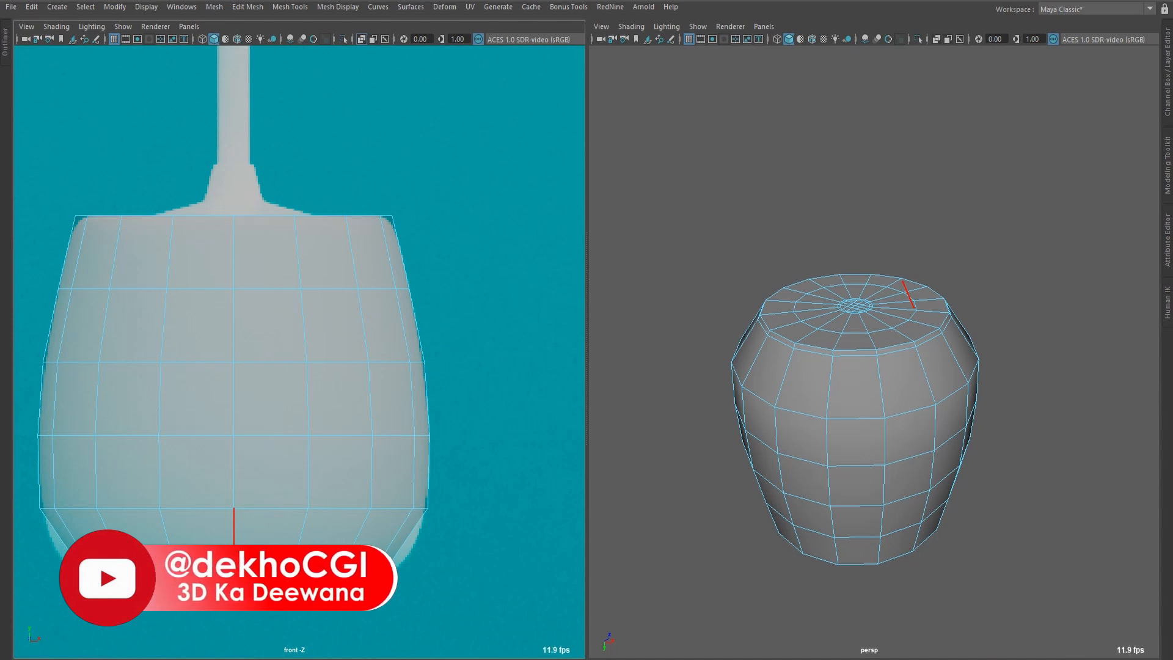
Insert a horizontal edge loop in the pot's lower wall, scale it outward to the reference outline, and check the curve in smooth preview.
double_click(253, 544)
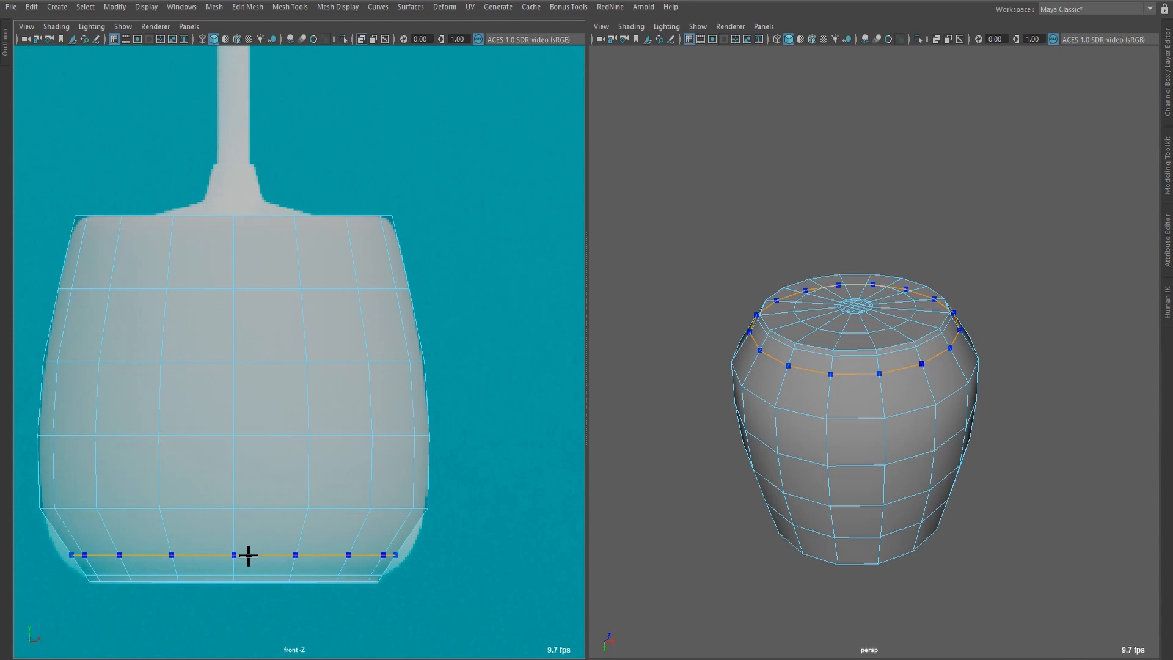
left_click(249, 555, "ctrl")
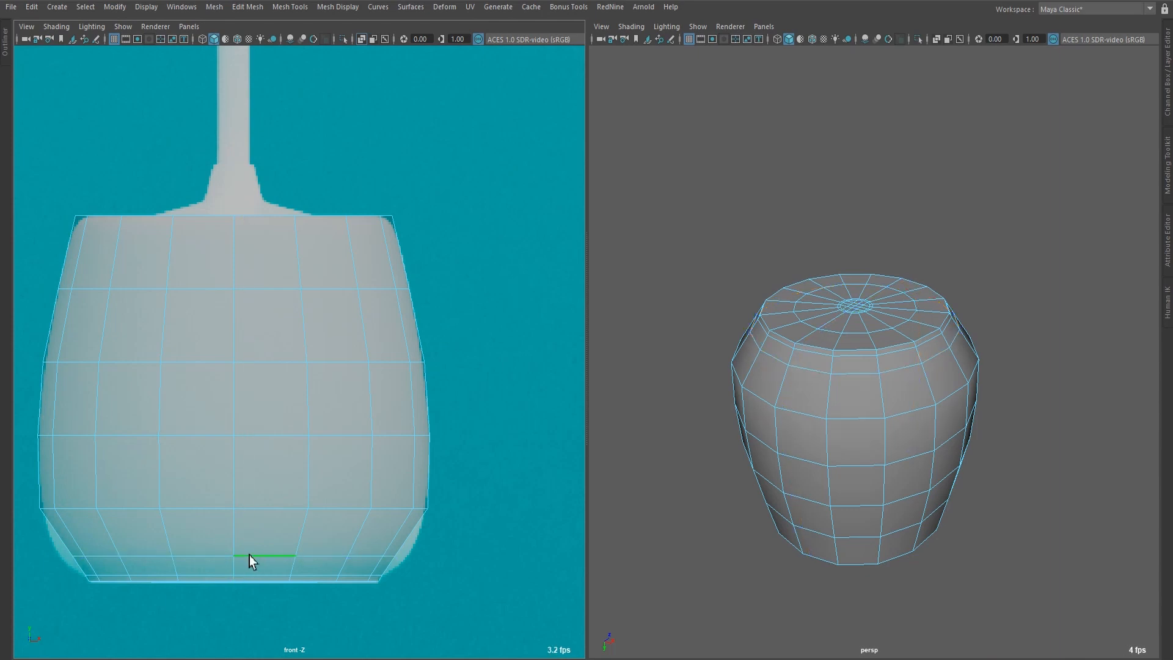
key("w")
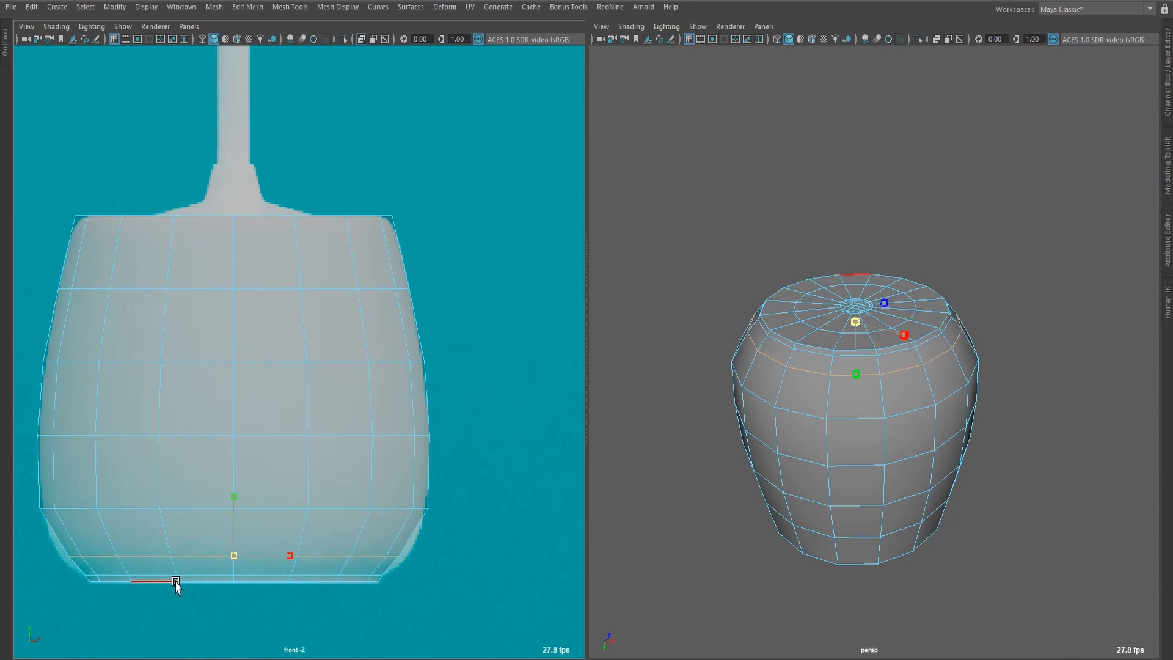
middle_click_drag(182, 584, 187, 584)
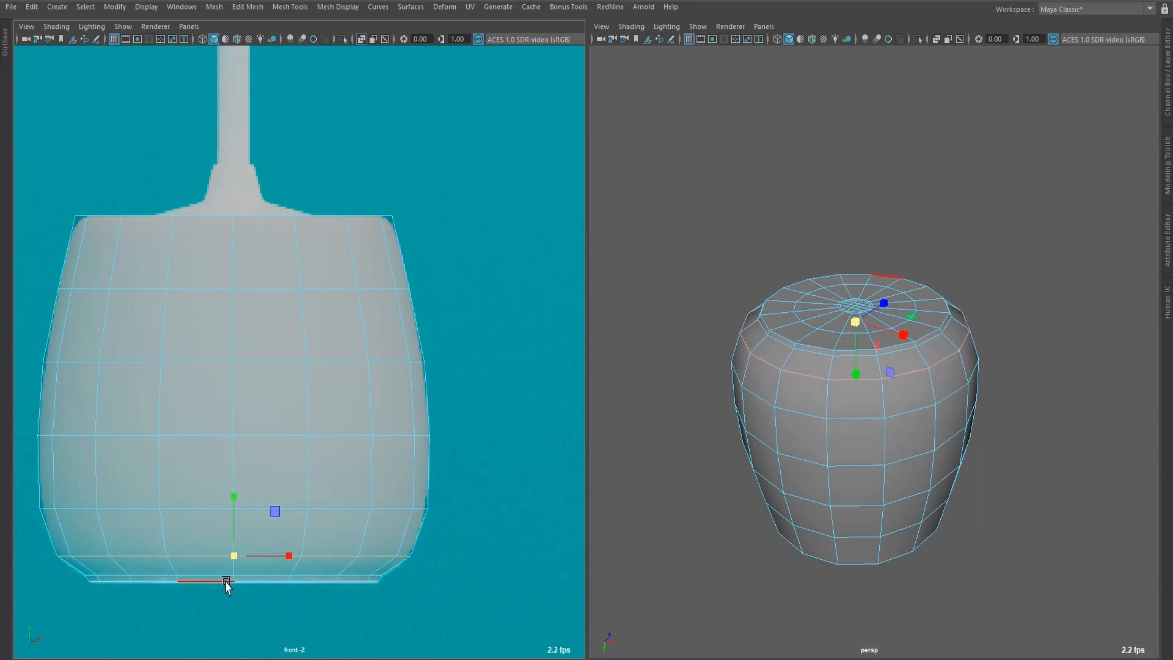
key("3")
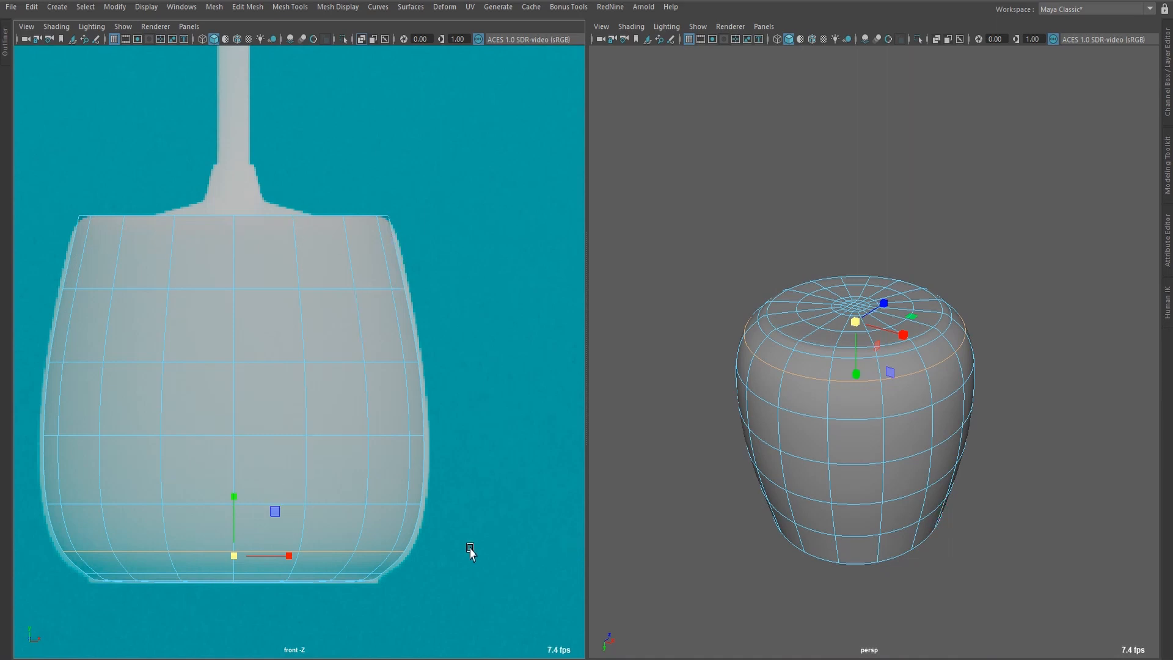
key("q")
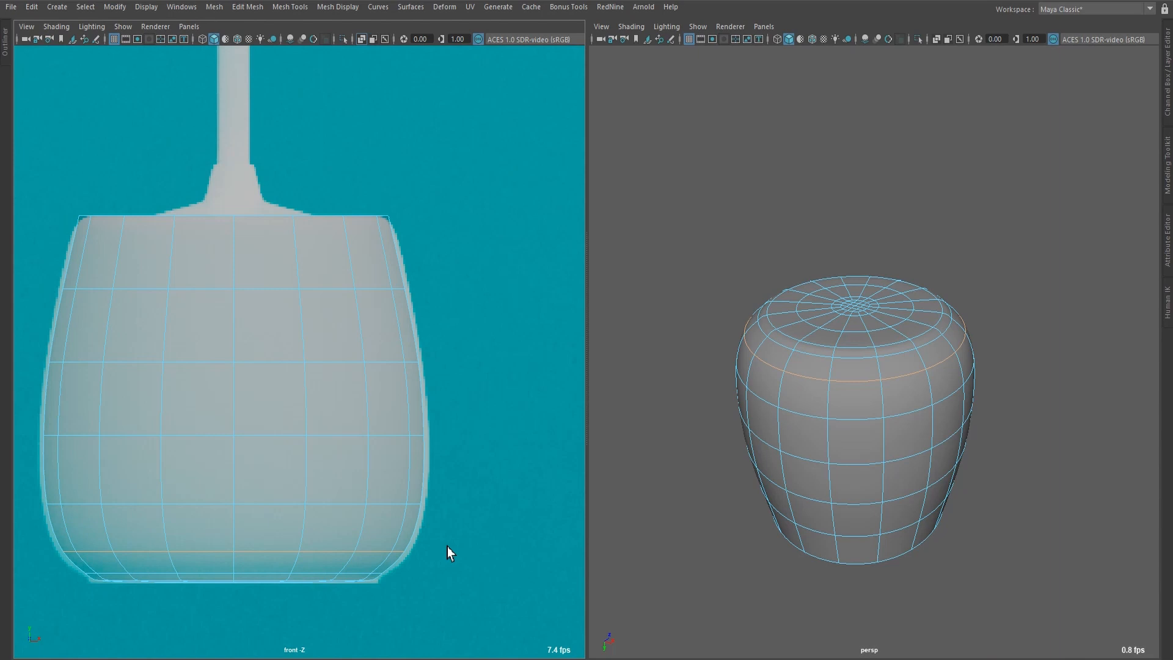
key("1")
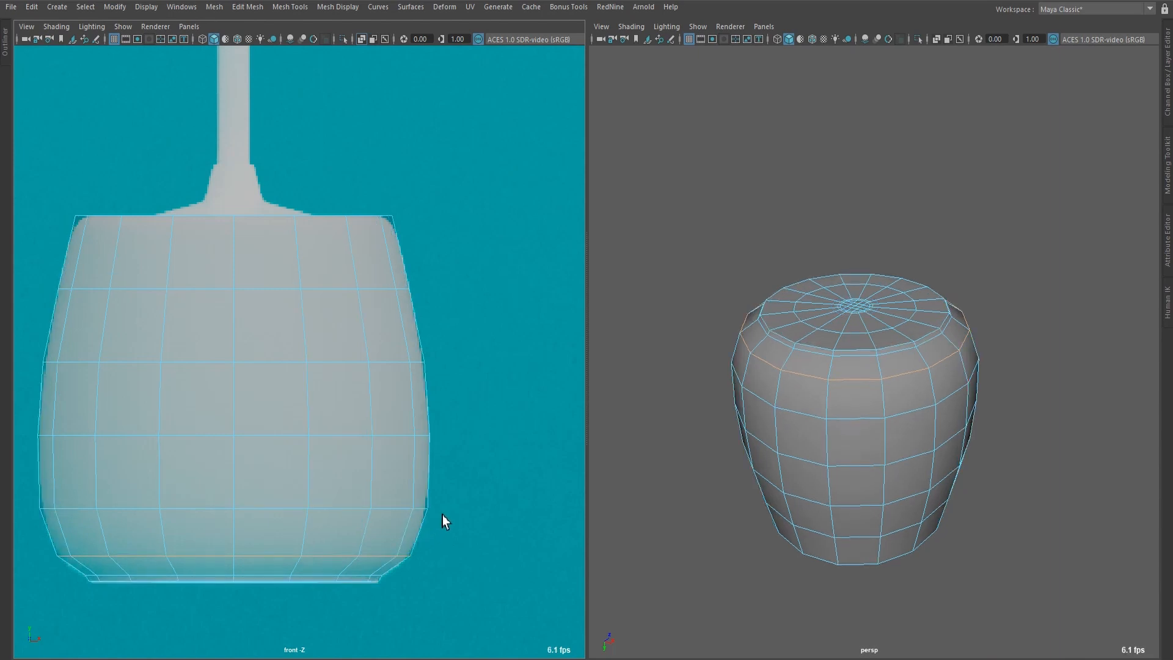
Extrude the border edge of the pot's open top and scale it inward, leaving a small central hole.
scroll(434, 519, "down", 3)
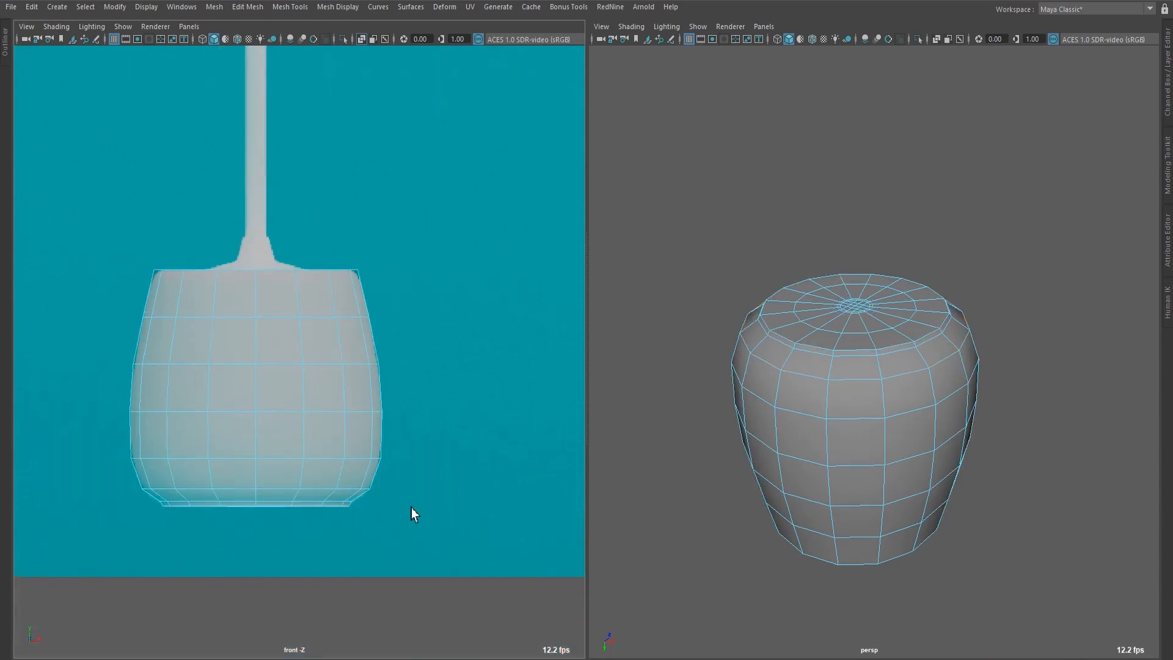
scroll(284, 409, "up", 3)
middle_click_drag(317, 326, 328, 384, "alt")
scroll(751, 429, "down", 3)
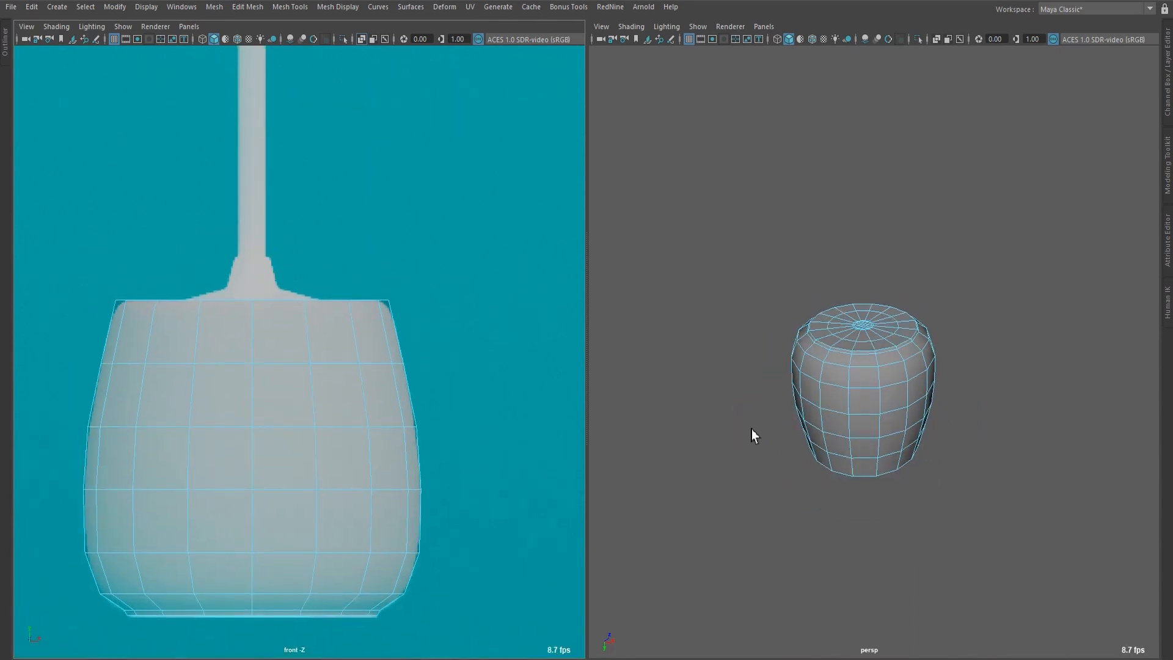
left_click_drag(852, 420, 846, 254, "alt")
scroll(783, 376, "up", 3)
left_click_drag(783, 375, 751, 420, "alt")
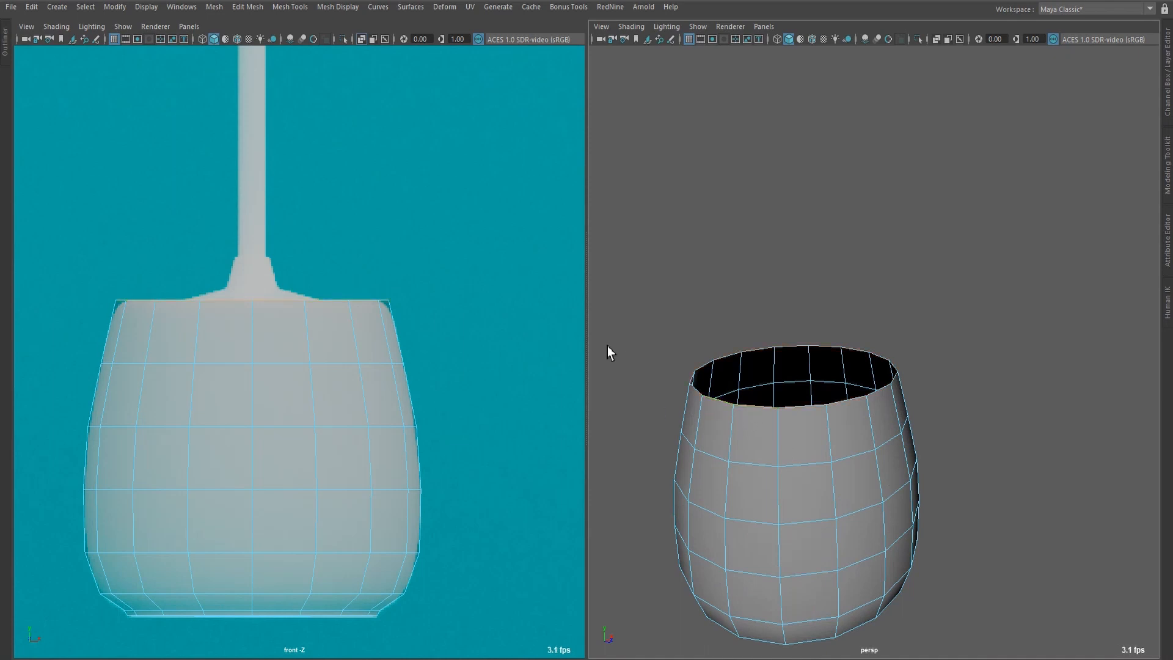
key("ctrl+e")
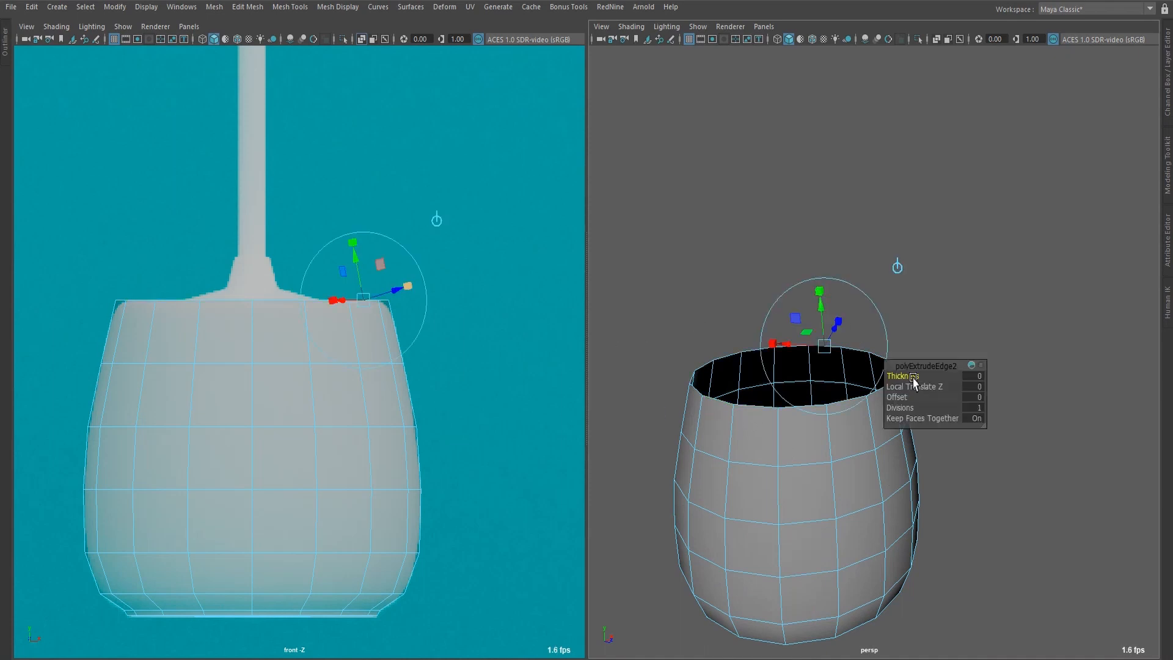
left_click(896, 266)
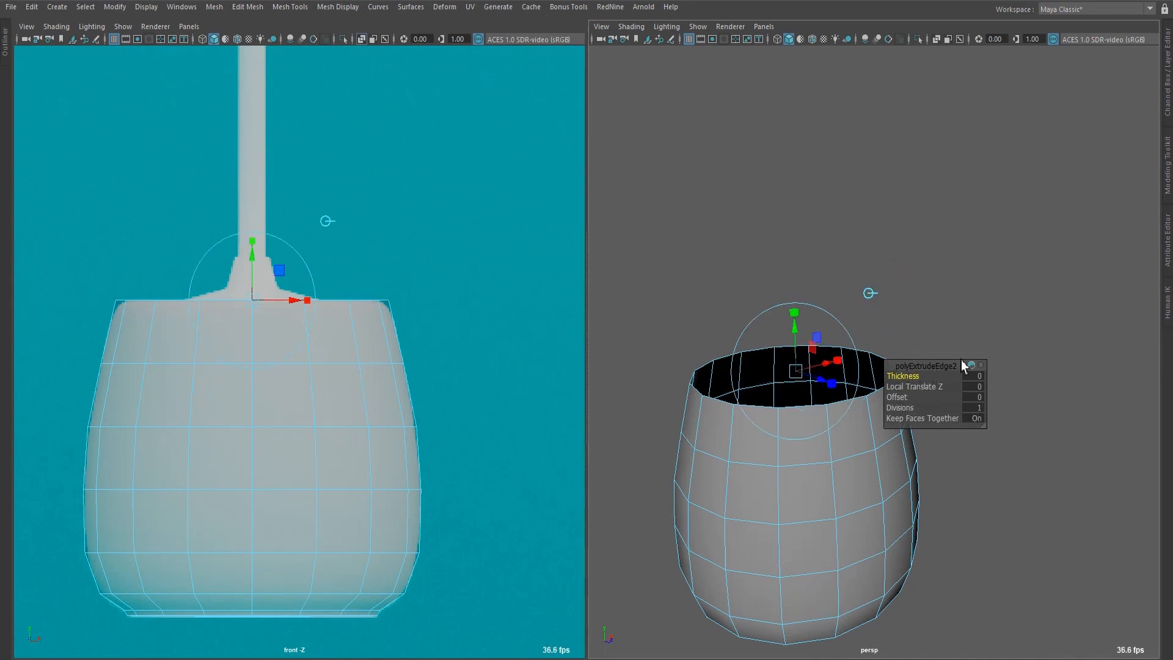
left_click_drag(1068, 293, 891, 342)
Move the extruded inner border of the pot's top vertically until it is level with the outer rim.
key("w")
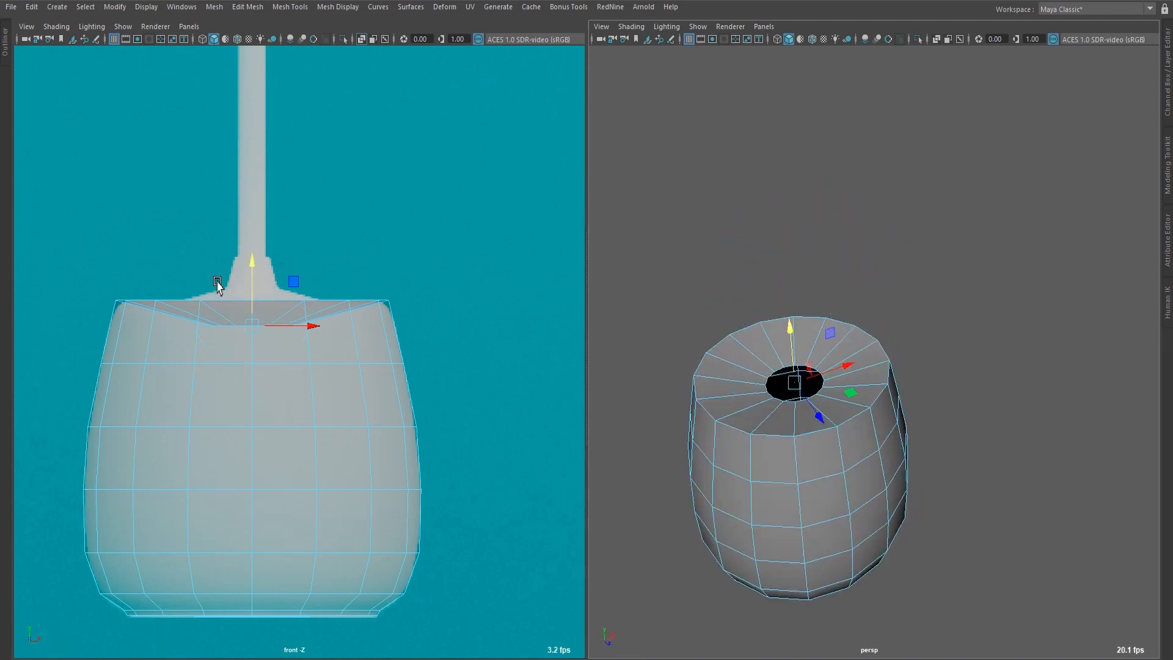
left_click_drag(252, 273, 251, 246)
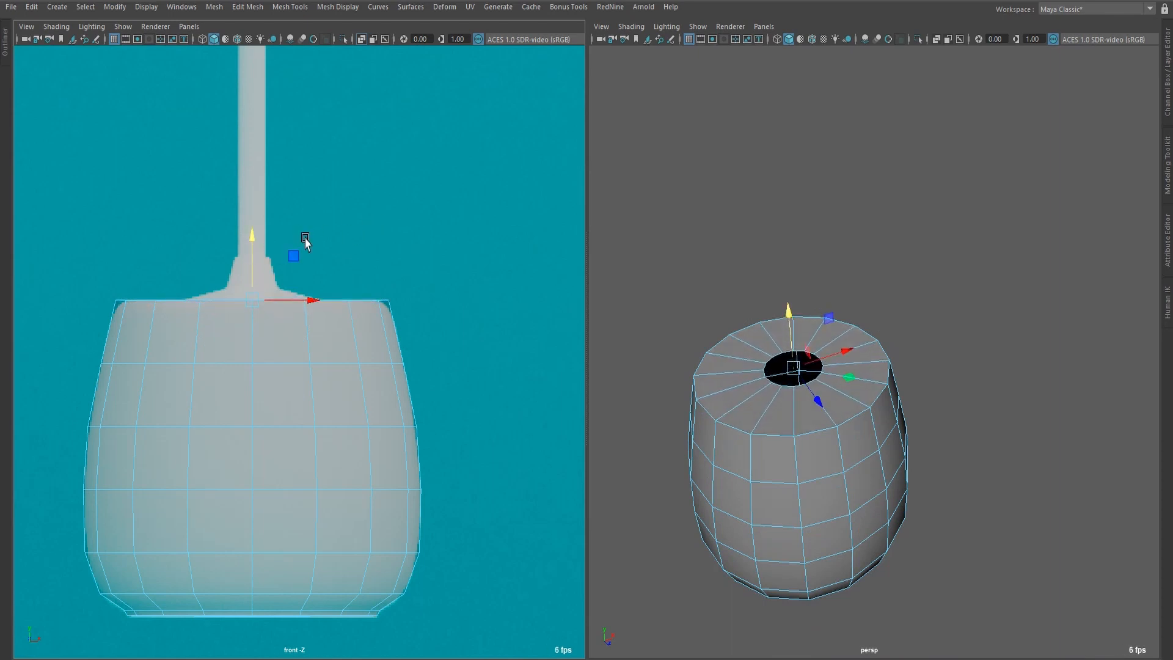
left_click(375, 237)
Bevel the pot's outer top rim edge loop with a fraction of 0.16 to match the reference corner.
scroll(351, 259, "up", 2)
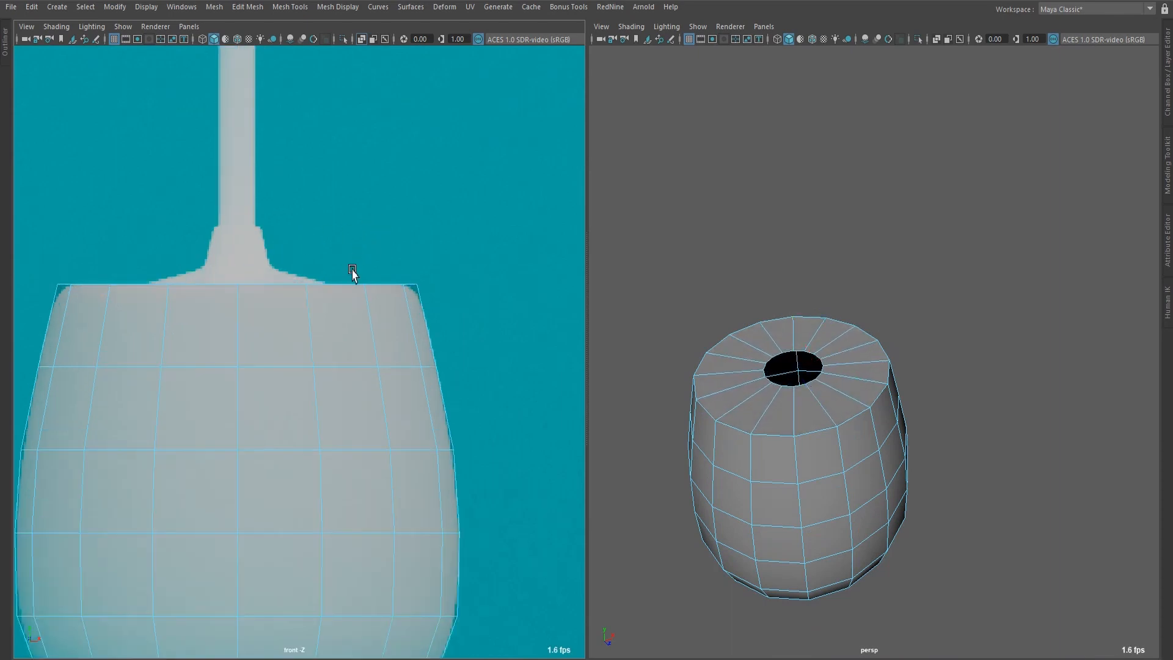
middle_click_drag(284, 255, 309, 266, "alt")
scroll(629, 307, "up", 4)
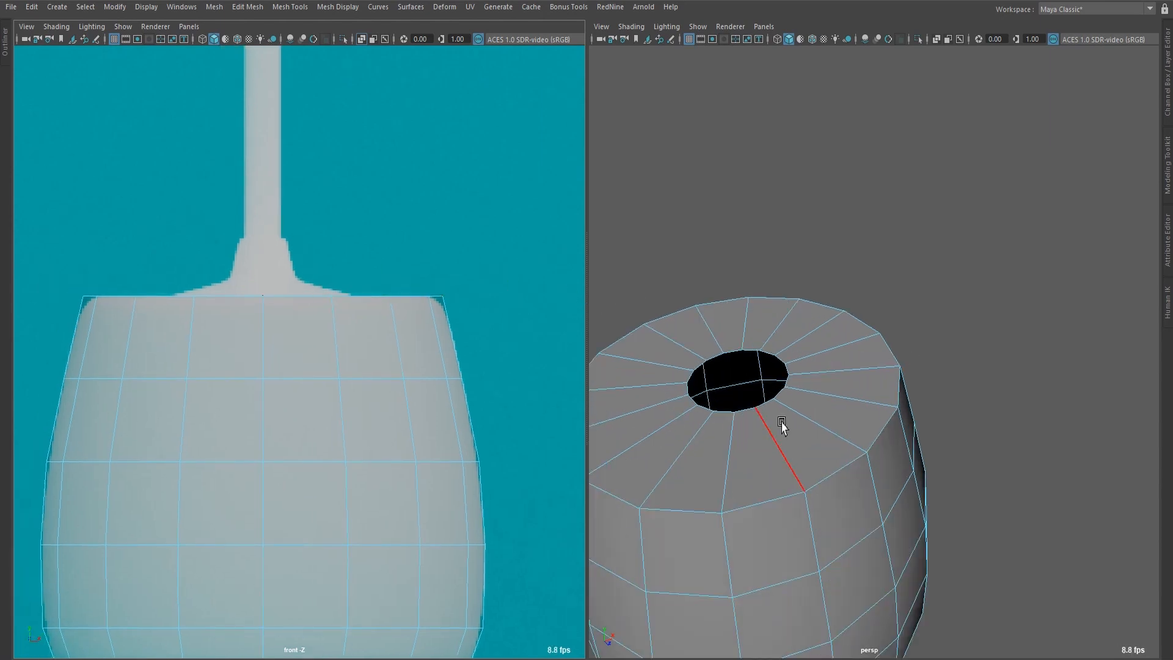
scroll(788, 428, "down", 3)
double_click(804, 468)
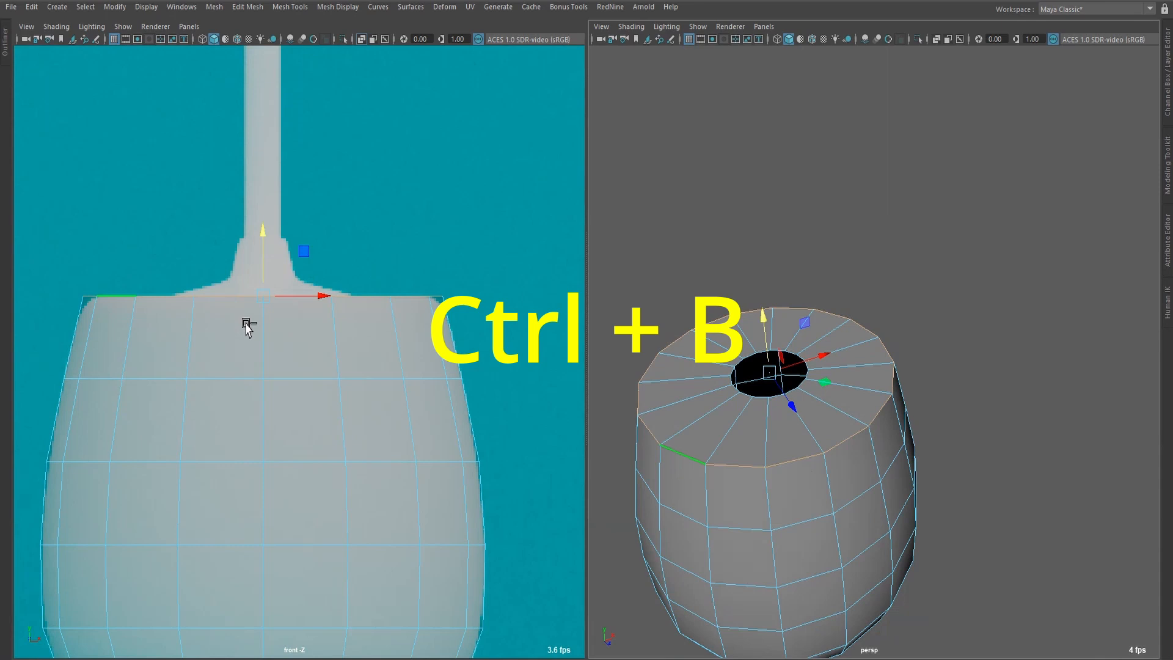
key("ctrl+b")
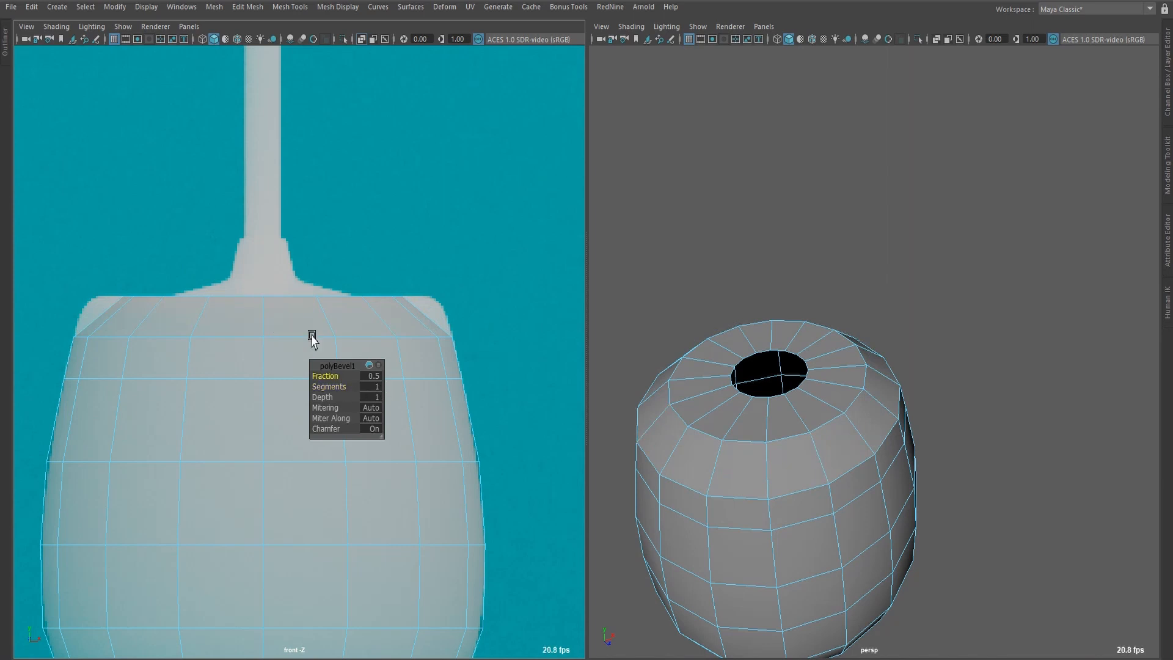
left_click_drag(202, 236, 198, 236)
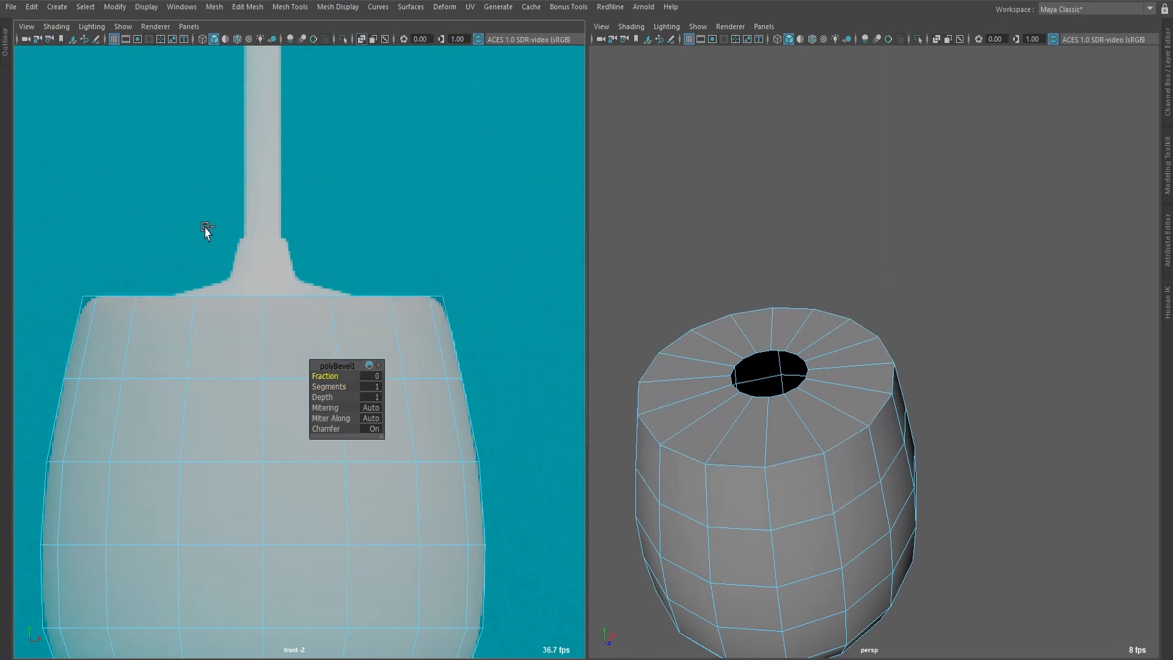
key("ctrl+z")
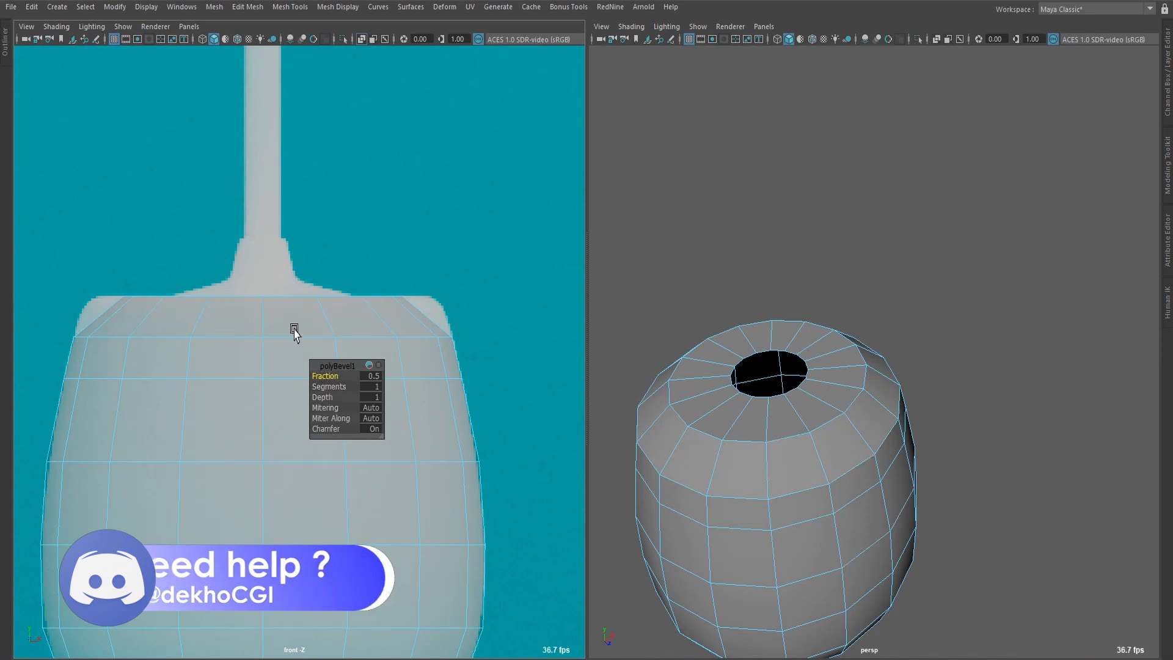
mouse_move(218, 261)
left_mouse_down()
mouse_move(184, 262)
mouse_move(194, 262)
left_mouse_up()
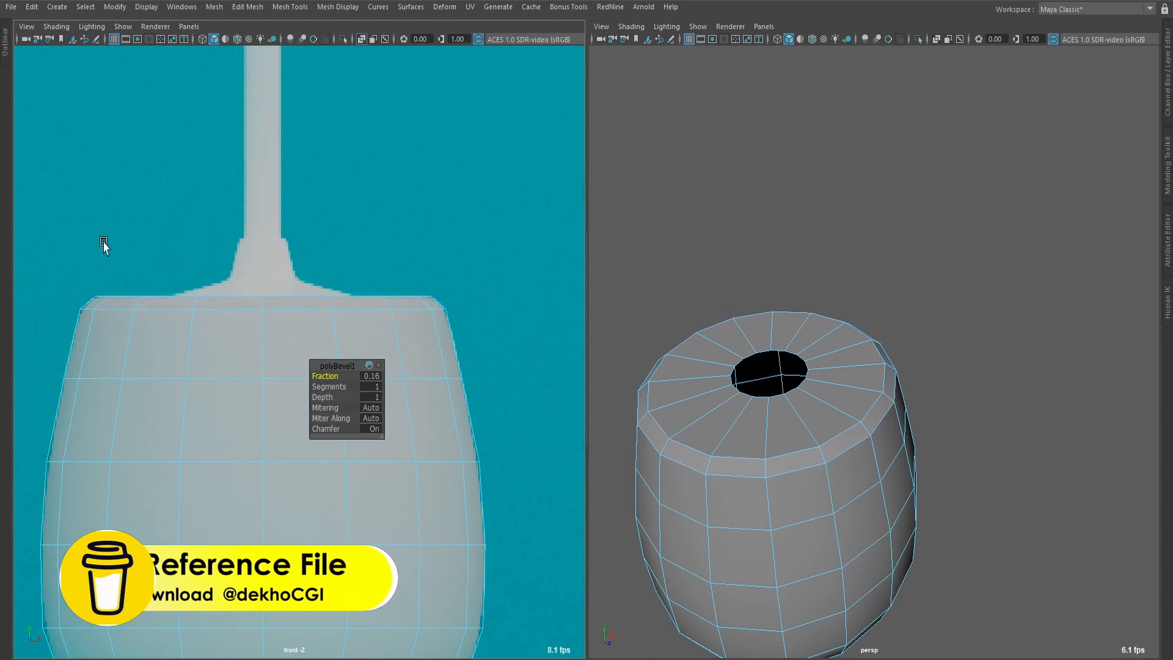
Compare the pot's bevelled top rim and wall outline with the front reference in smooth preview and unsmoothed display.
scroll(438, 302, "down", 3)
key("3")
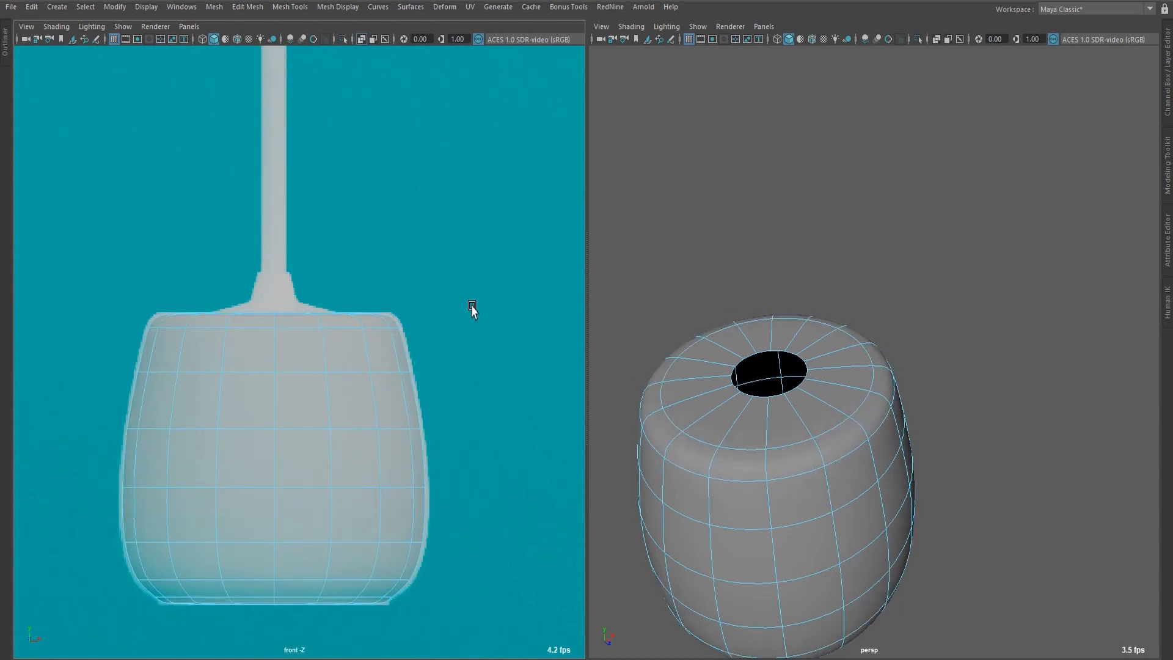
scroll(471, 310, "up", 3)
middle_click_drag(496, 322, 483, 322, "alt")
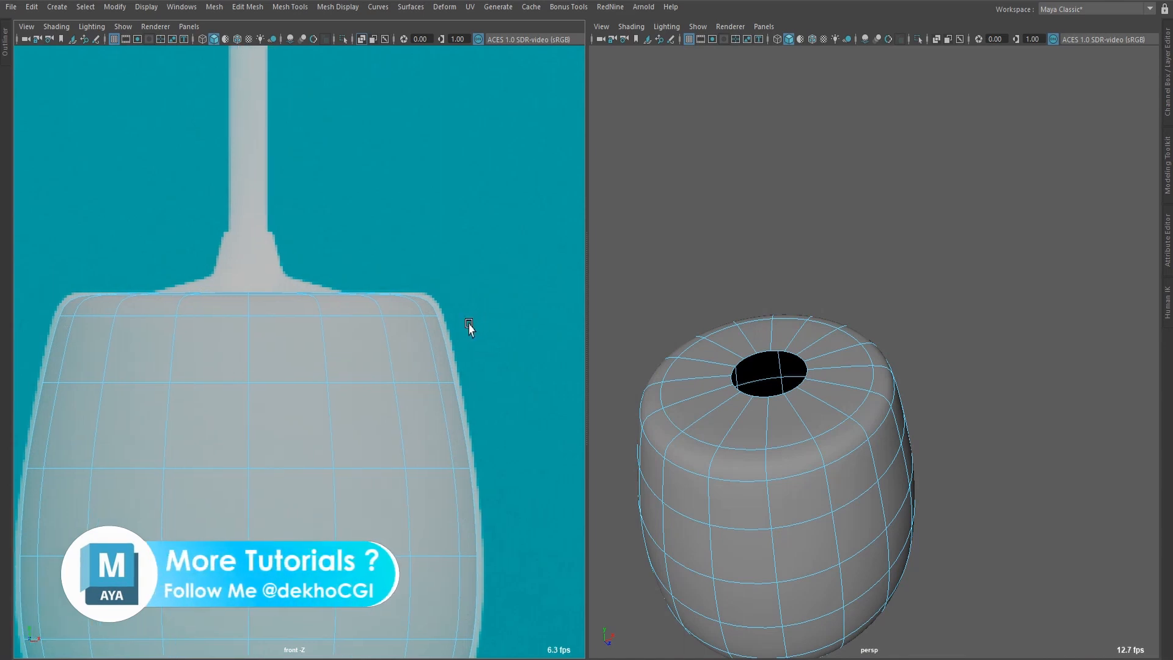
scroll(429, 390, "down", 2)
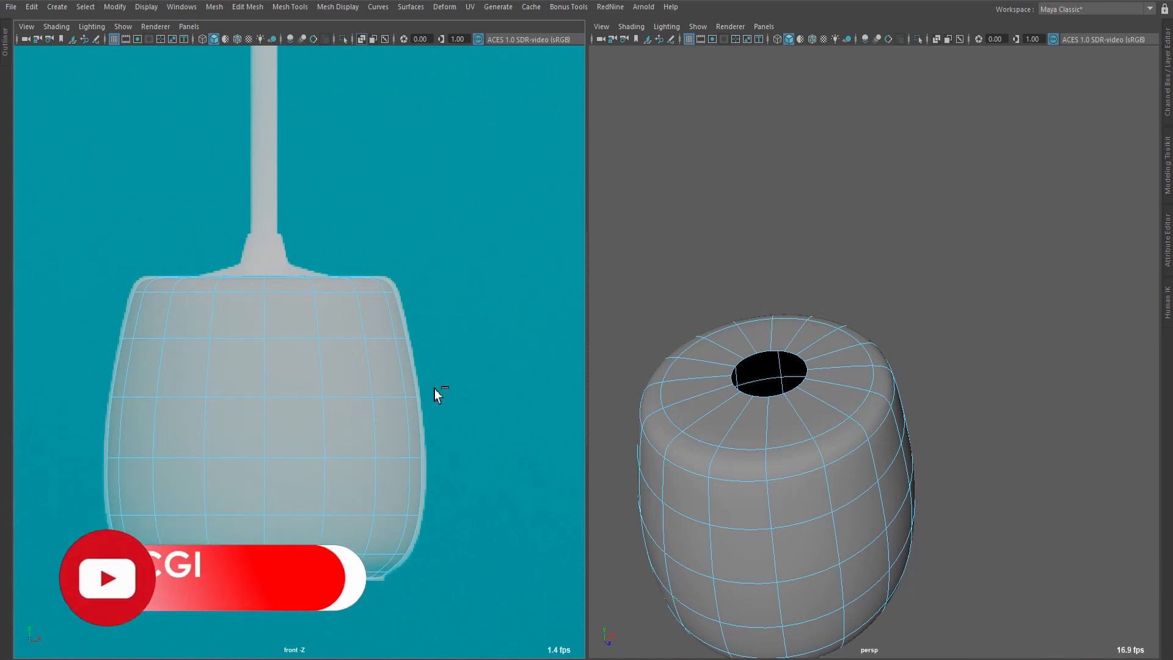
scroll(434, 389, "up", 2)
key("1")
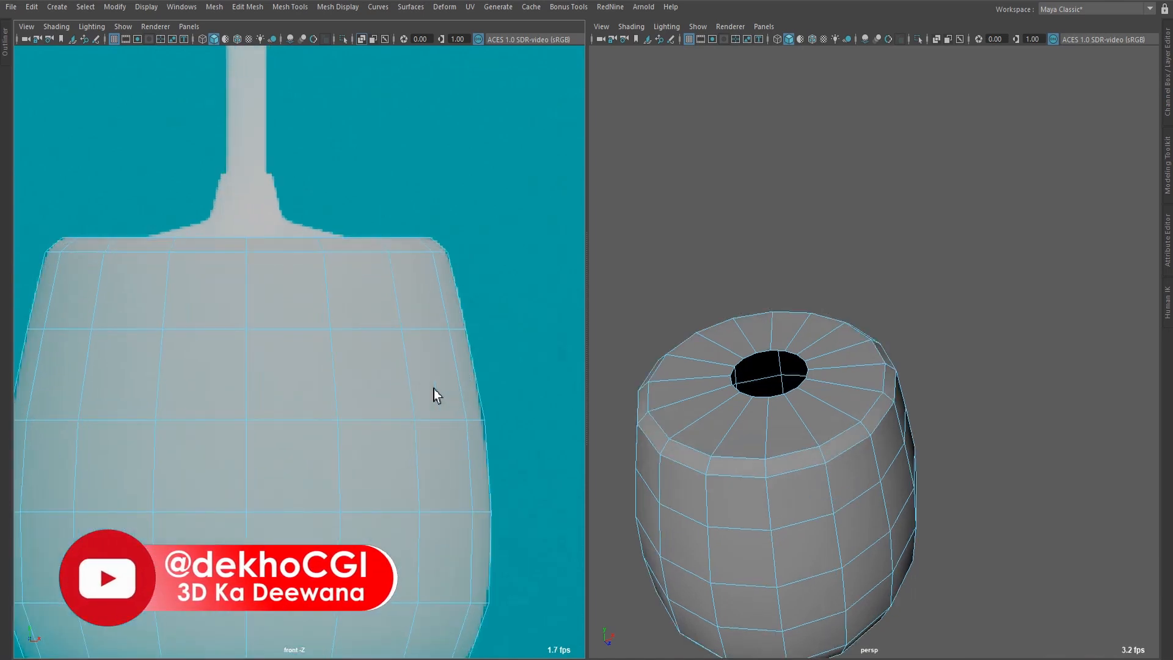
scroll(434, 388, "down", 3)
left_click_drag(258, 435, 359, 432, "alt")
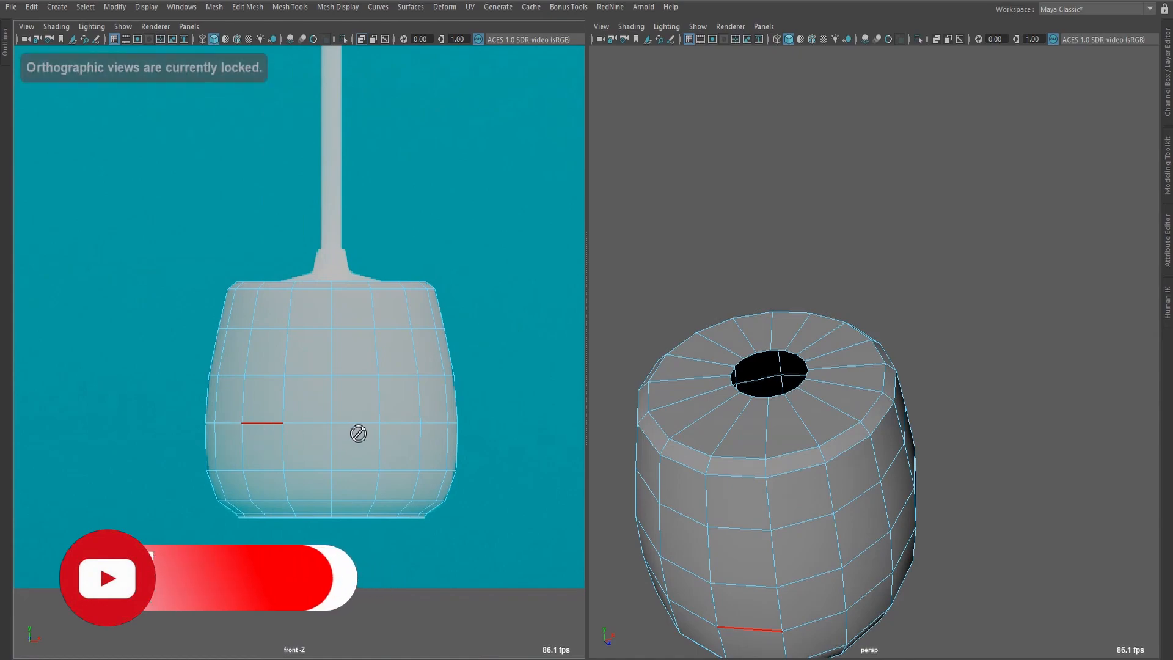